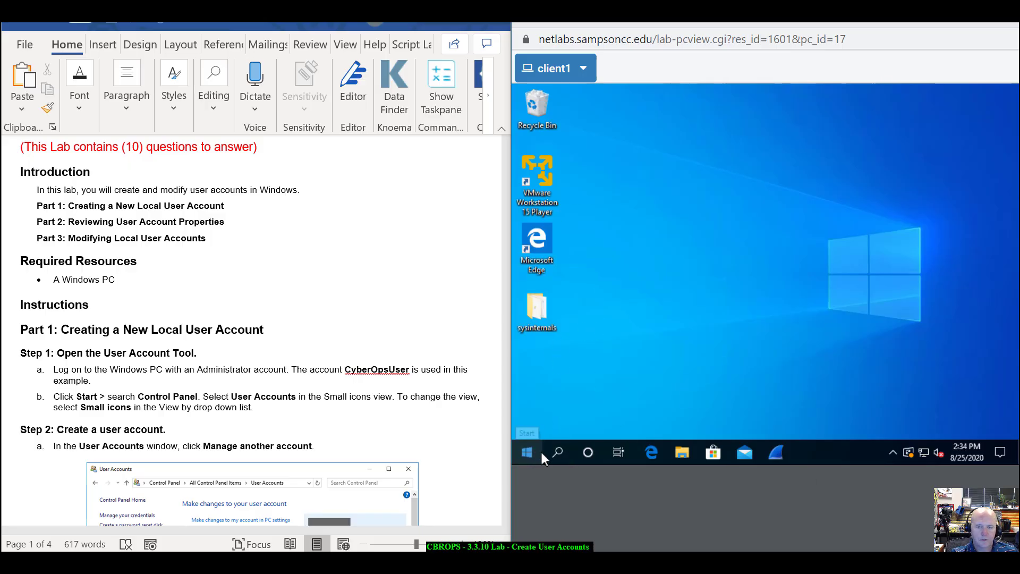
- Launch System Information with msinfo32, scroll through it, then close it
{"action": "left_click", "coordinate": [557, 452]}
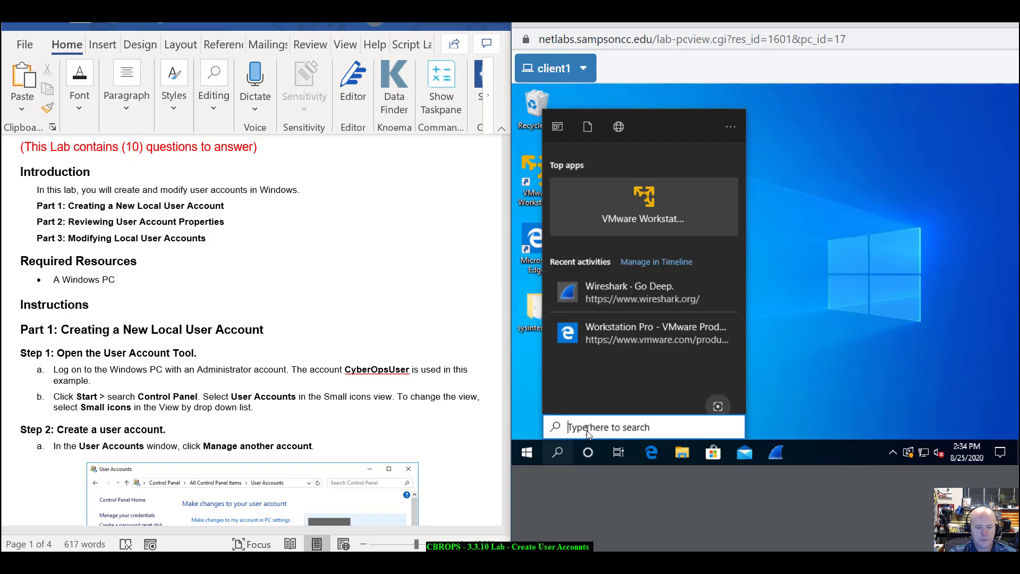
{"action": "type", "text": "msinfo32"}
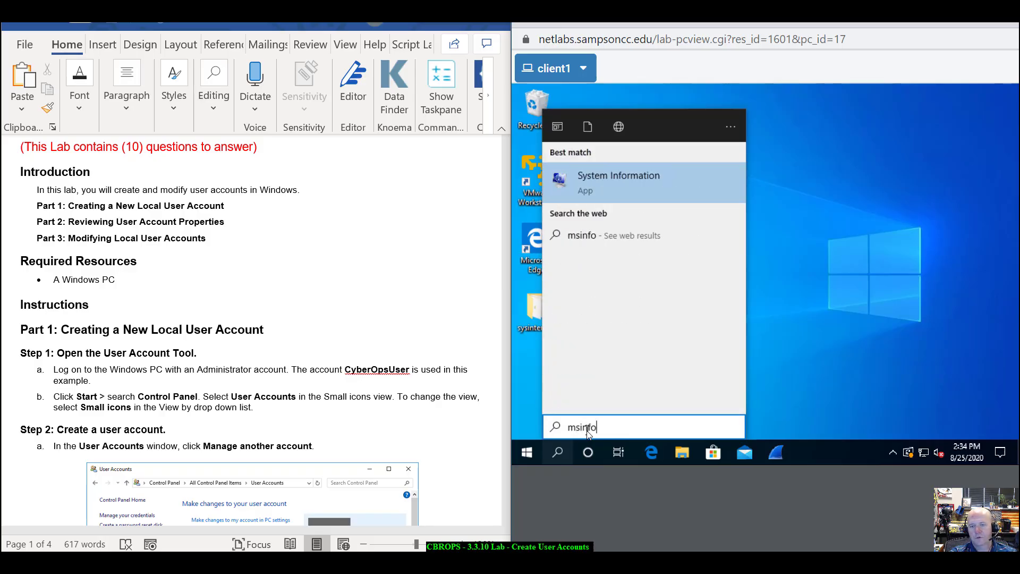
{"action": "key", "text": "Return"}
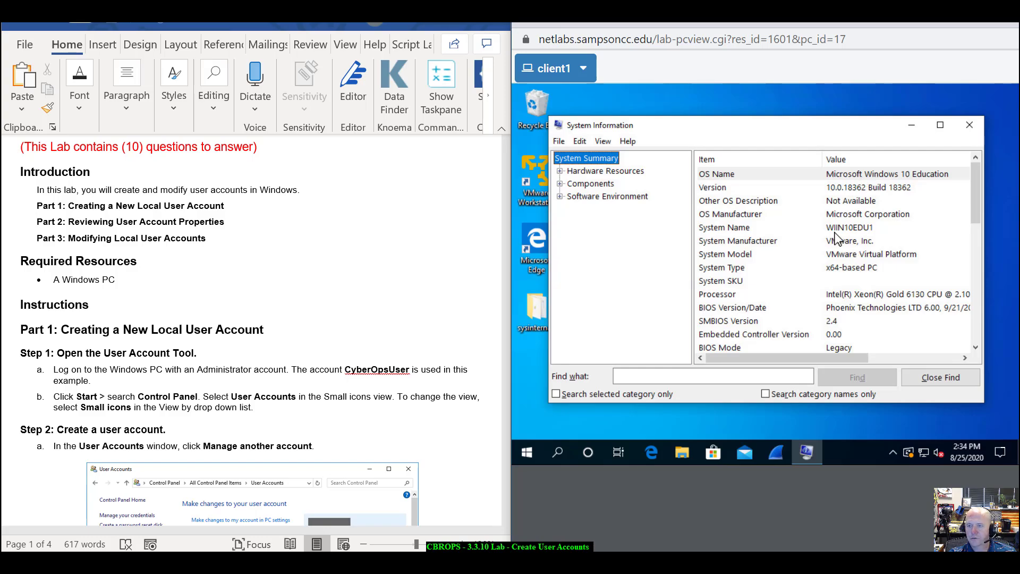
{"action": "scroll", "coordinate": [836, 246], "scroll_direction": "down", "scroll_amount": 4}
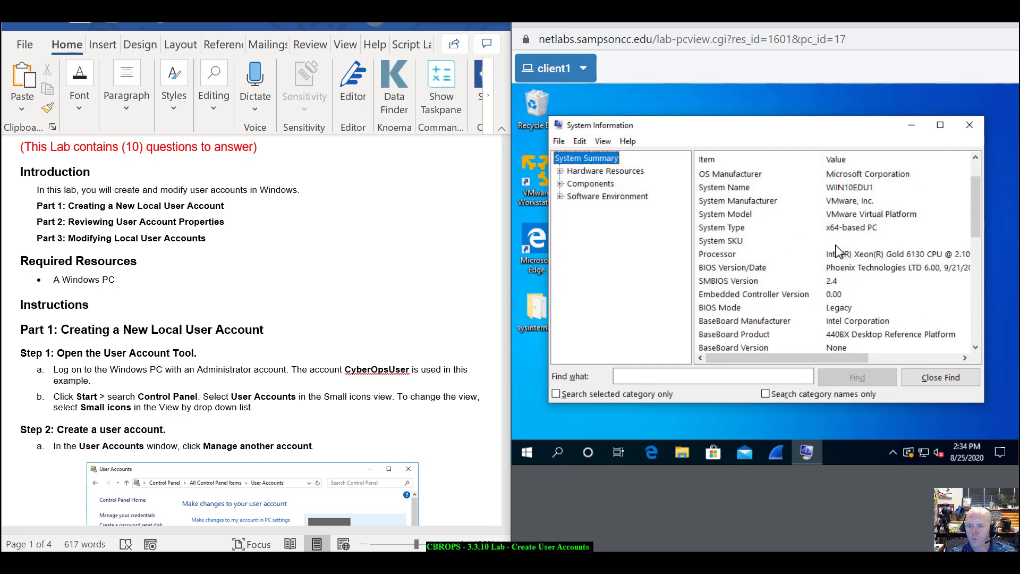
{"action": "scroll", "coordinate": [836, 247], "scroll_direction": "down", "scroll_amount": 3}
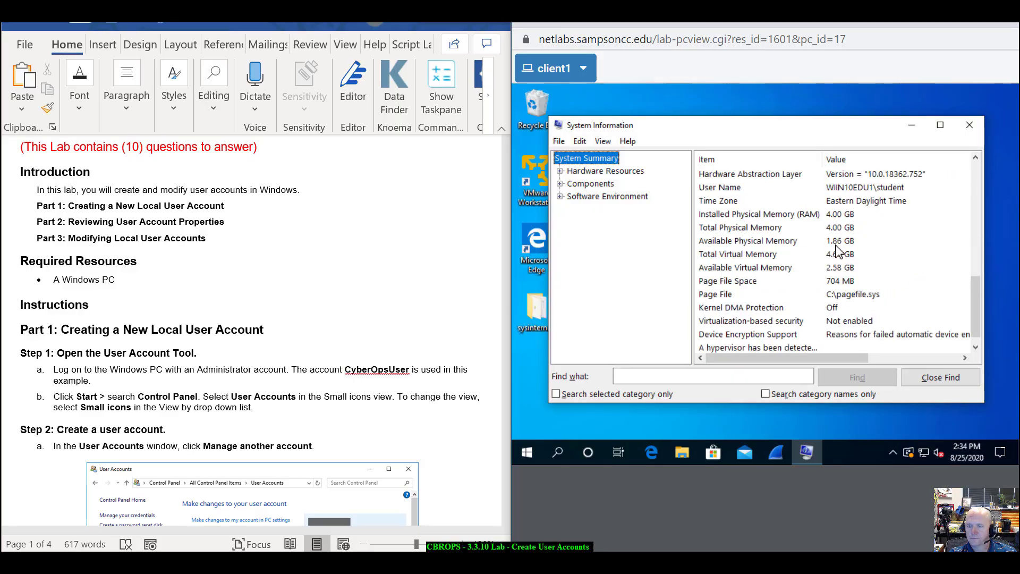
{"action": "scroll", "coordinate": [835, 247], "scroll_direction": "up", "scroll_amount": 7}
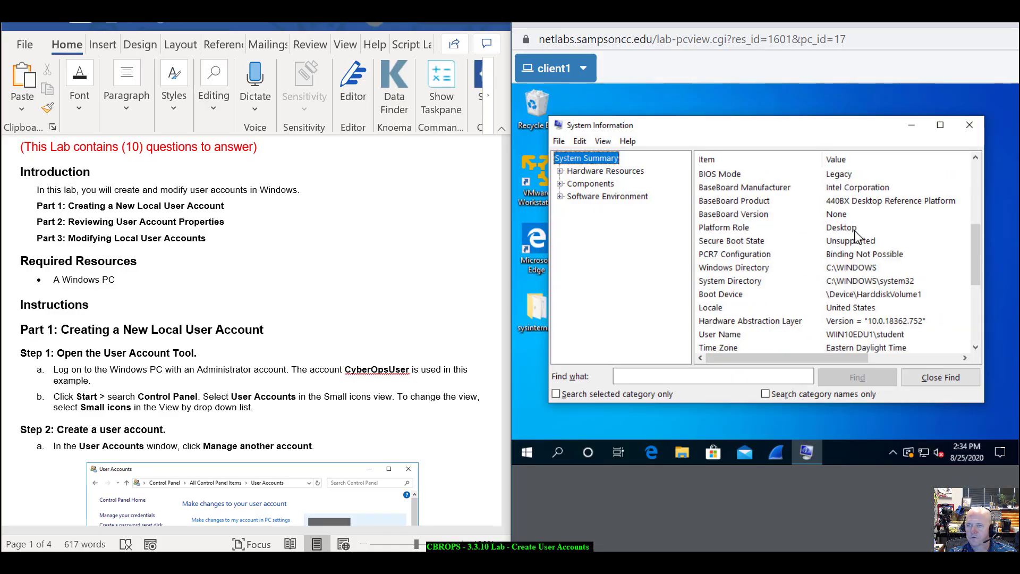
{"action": "left_click", "coordinate": [970, 129]}
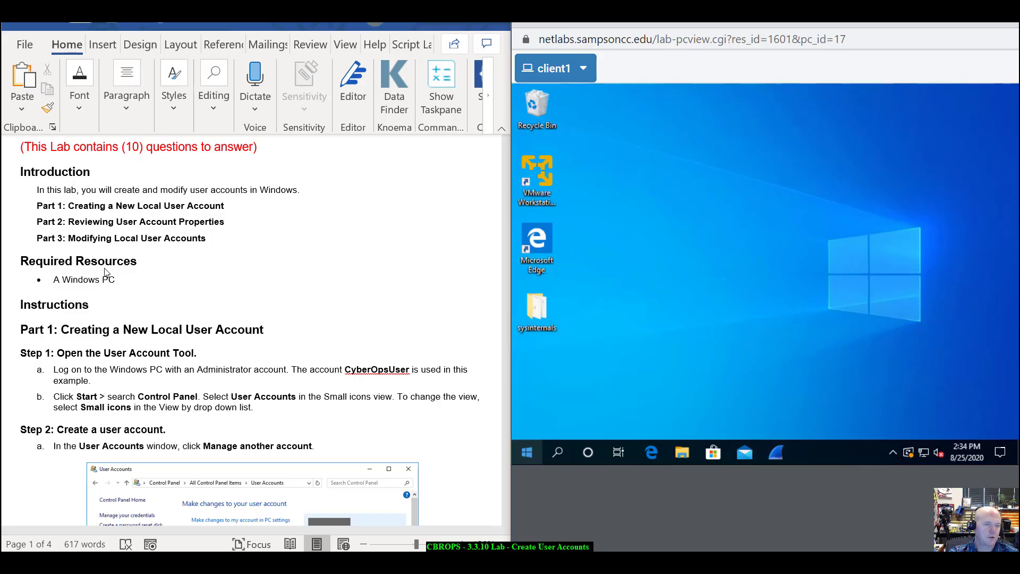
{"action": "scroll", "coordinate": [138, 347], "scroll_direction": "down", "scroll_amount": 5}
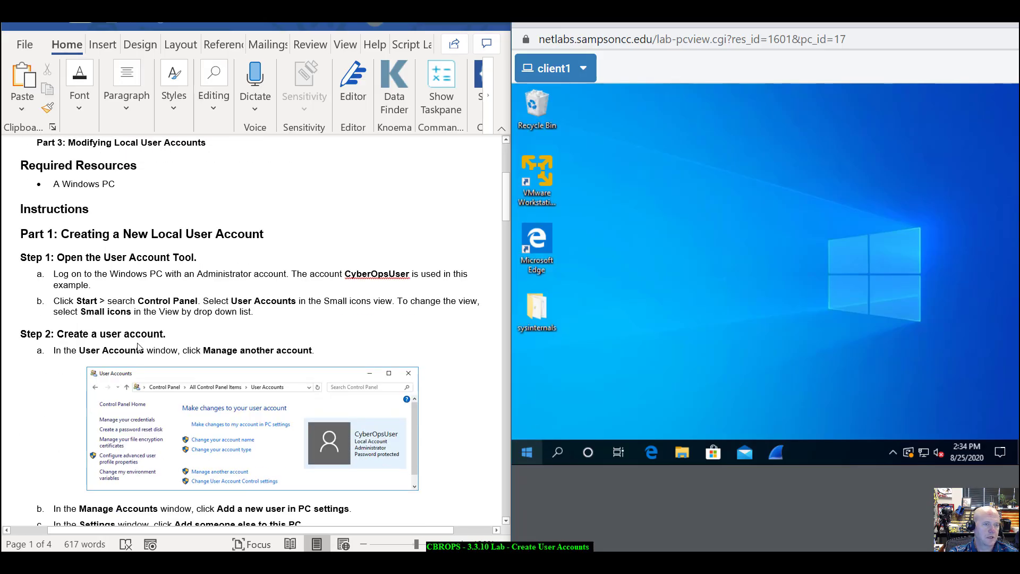
{"action": "scroll", "coordinate": [138, 346], "scroll_direction": "down", "scroll_amount": 1}
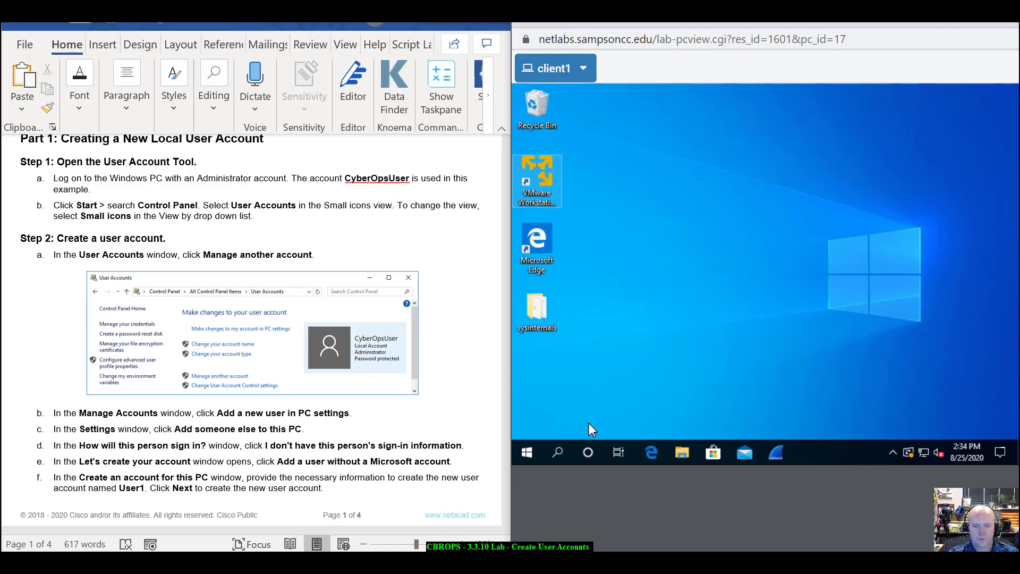
- Search for 'control', open Control Panel, and go to the User Accounts category
{"action": "left_click", "coordinate": [558, 452]}
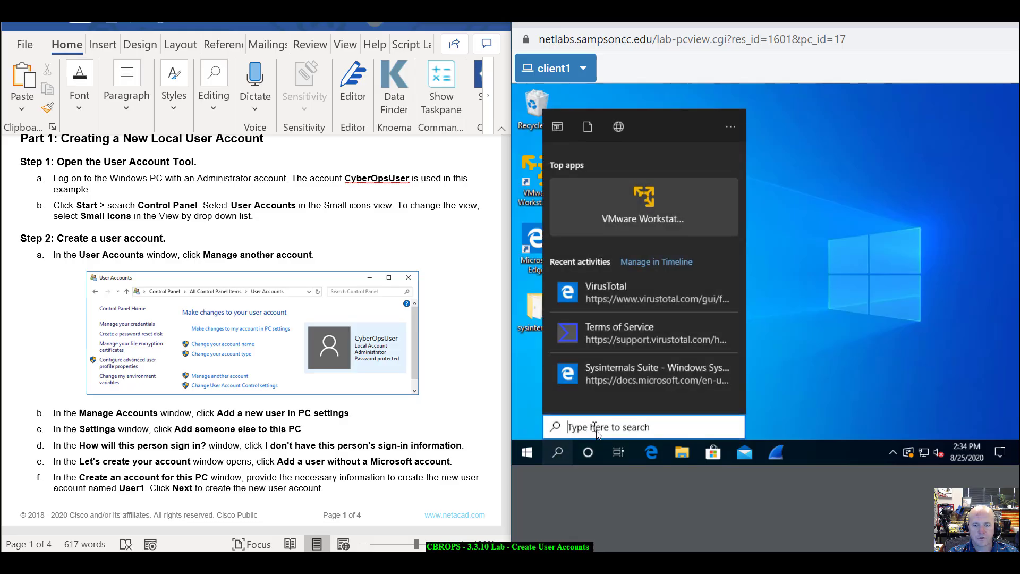
{"action": "type", "text": "control"}
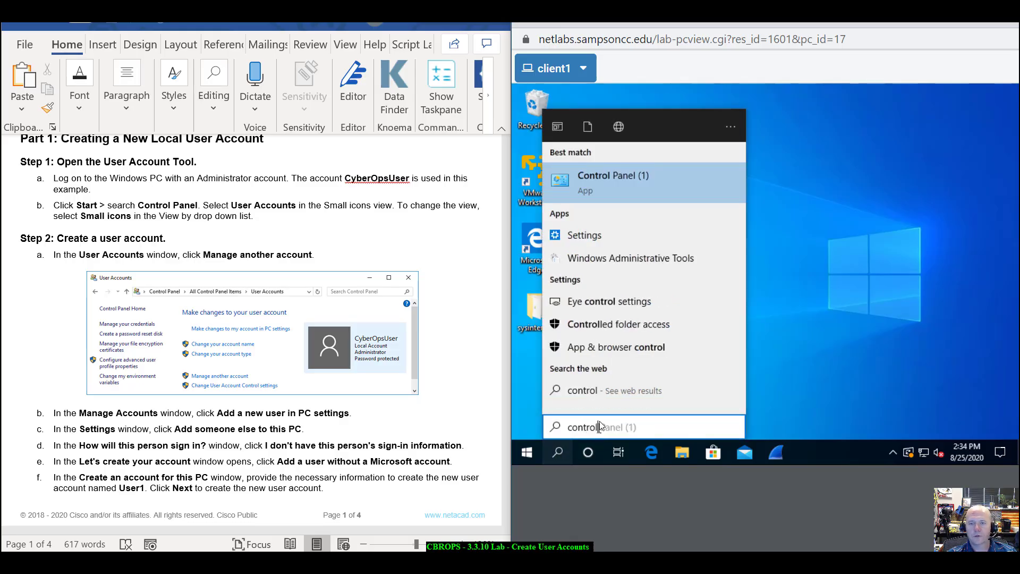
{"action": "left_click", "coordinate": [610, 182]}
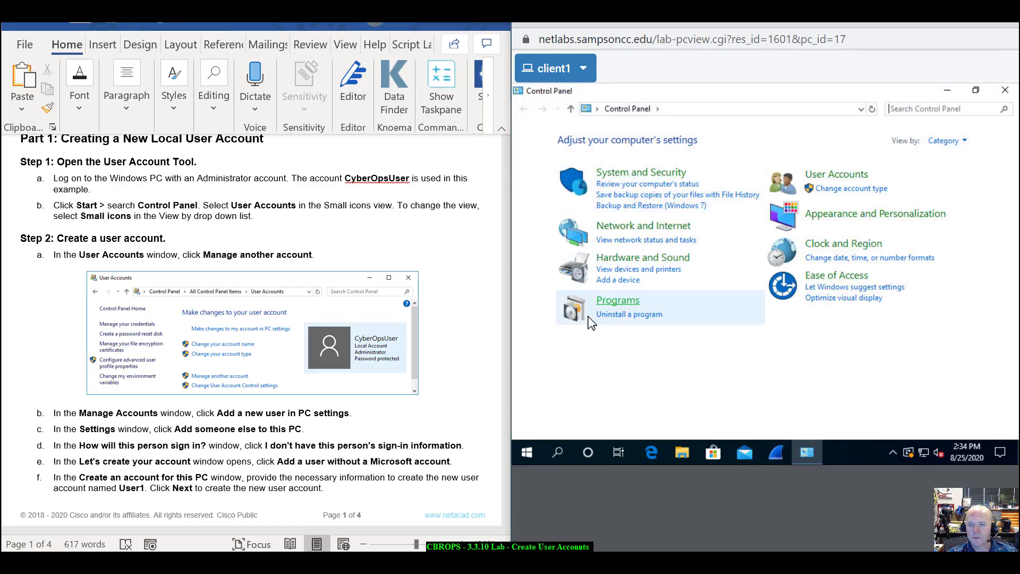
{"action": "left_click", "coordinate": [838, 177]}
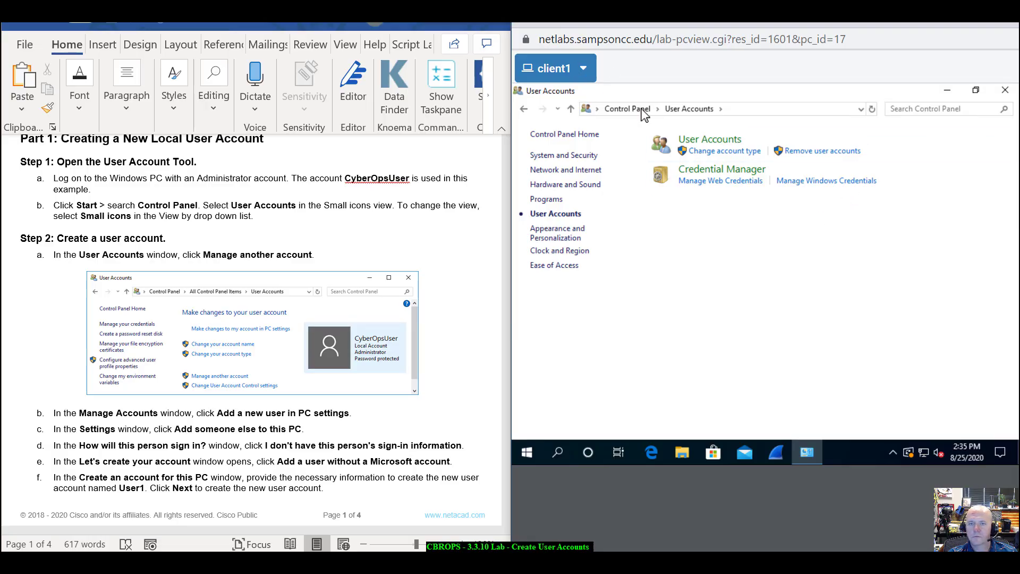
- Return to the Control Panel home and view all items as Small icons
{"action": "left_click", "coordinate": [523, 109]}
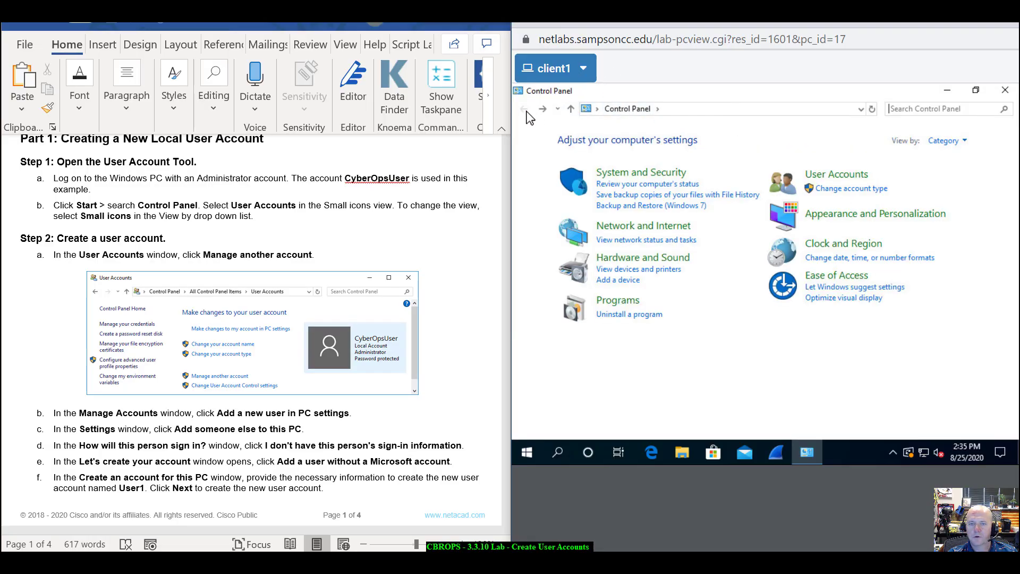
{"action": "left_click", "coordinate": [962, 141]}
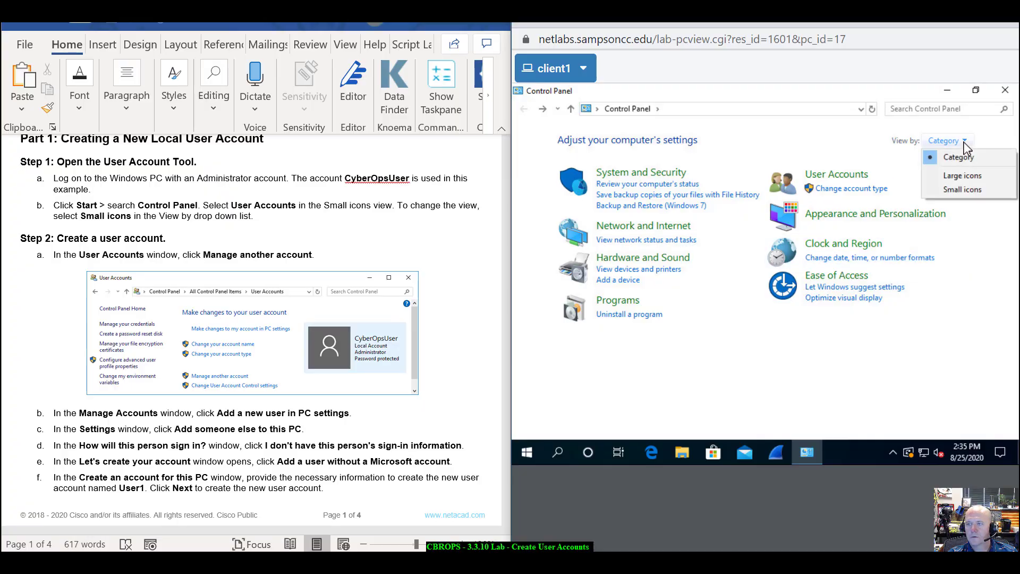
{"action": "left_click", "coordinate": [961, 189]}
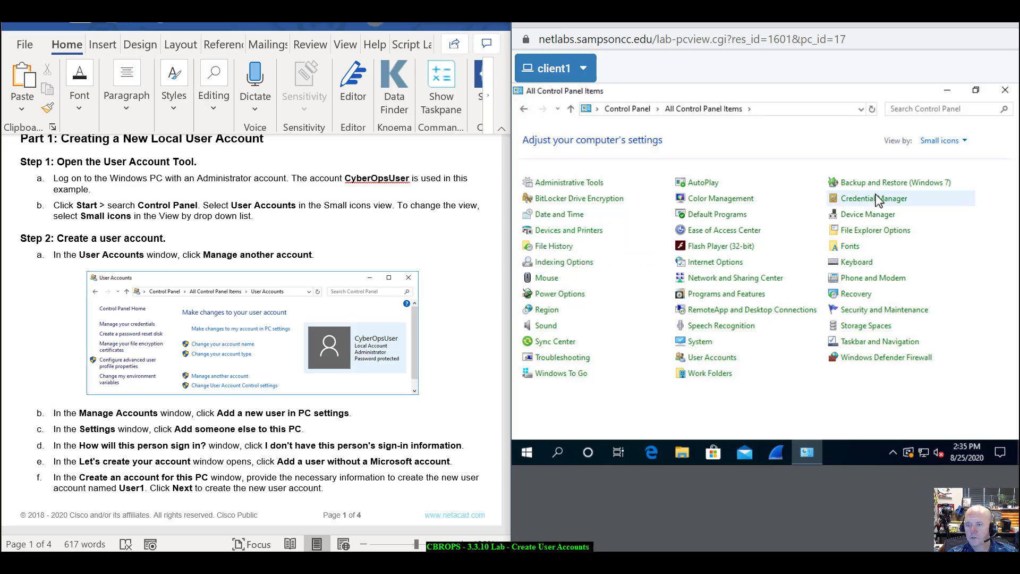
- Open User Accounts and choose Manage another account to list existing accounts
{"action": "left_click", "coordinate": [734, 359]}
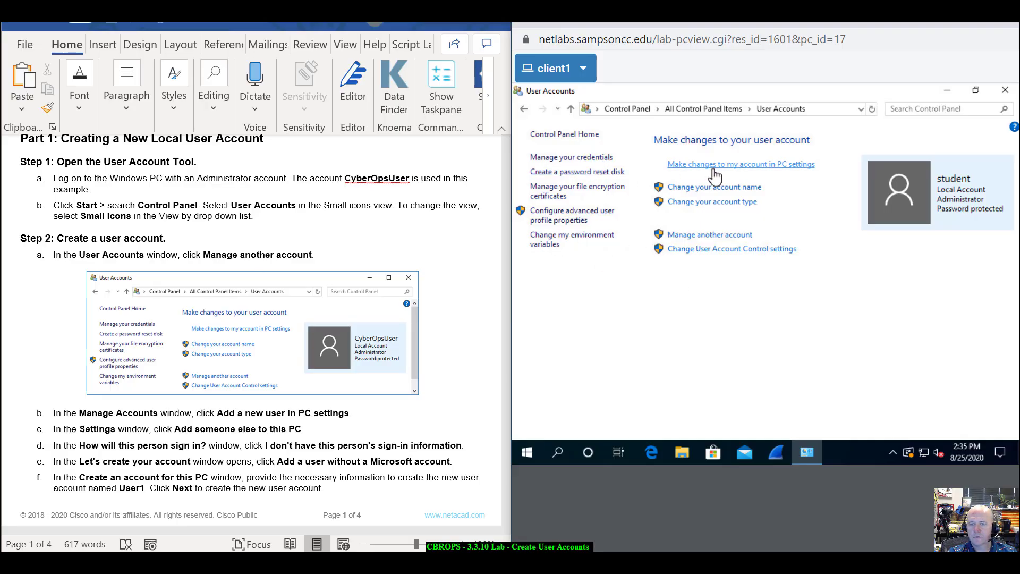
{"action": "left_click", "coordinate": [746, 241]}
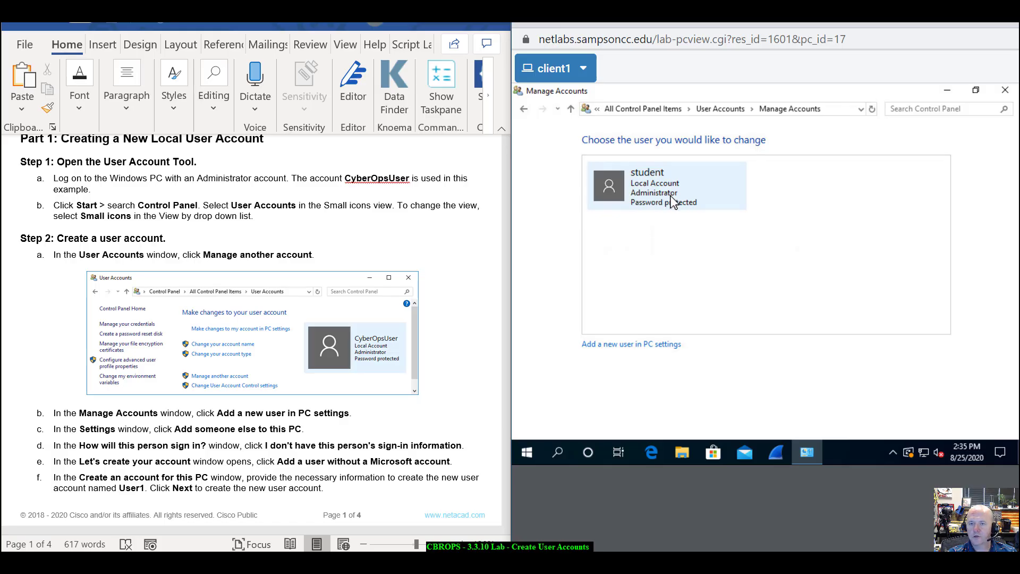
{"action": "scroll", "coordinate": [364, 321], "scroll_direction": "down", "scroll_amount": 1}
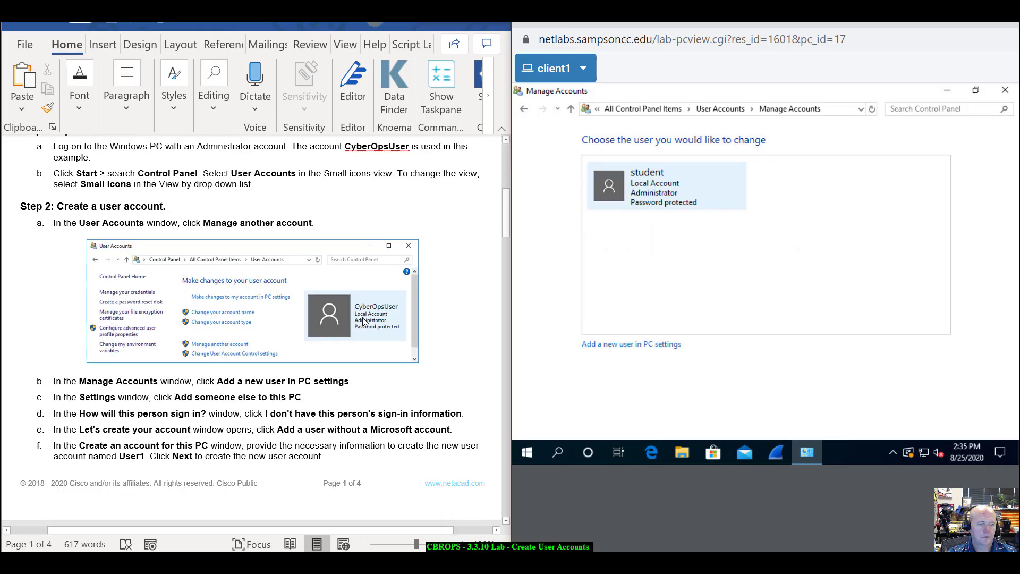
{"action": "scroll", "coordinate": [363, 320], "scroll_direction": "down", "scroll_amount": 6}
{"action": "scroll", "coordinate": [364, 321], "scroll_direction": "down", "scroll_amount": 1}
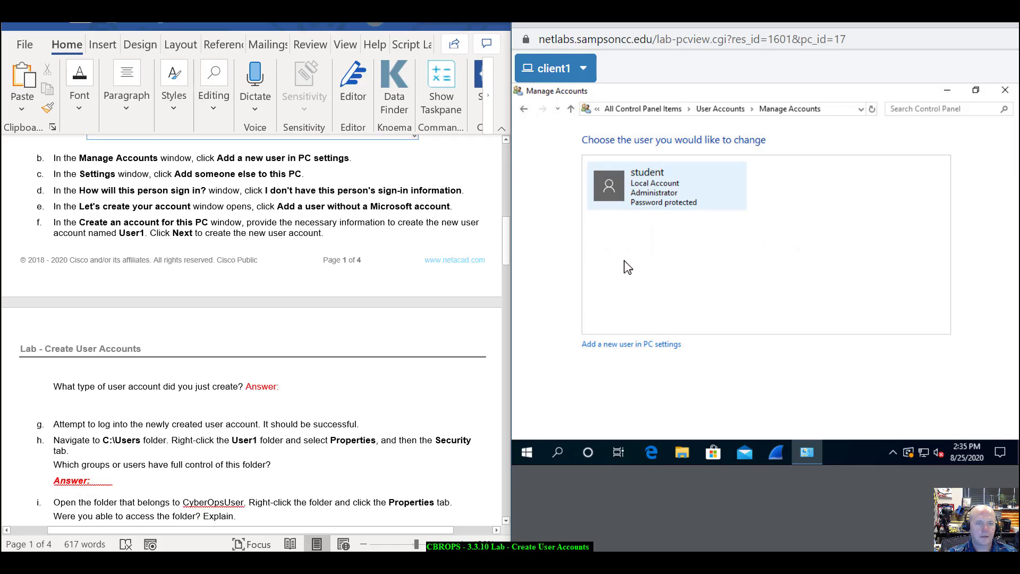
- Go to Family & other users in PC settings and choose Add someone else to this PC
{"action": "left_click", "coordinate": [649, 346]}
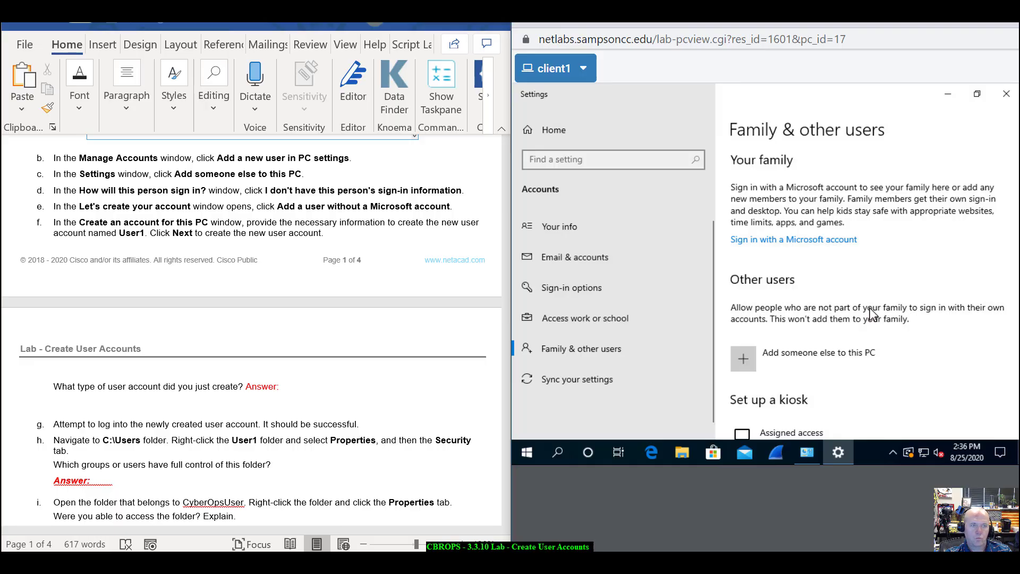
{"action": "scroll", "coordinate": [871, 313], "scroll_direction": "down", "scroll_amount": 4}
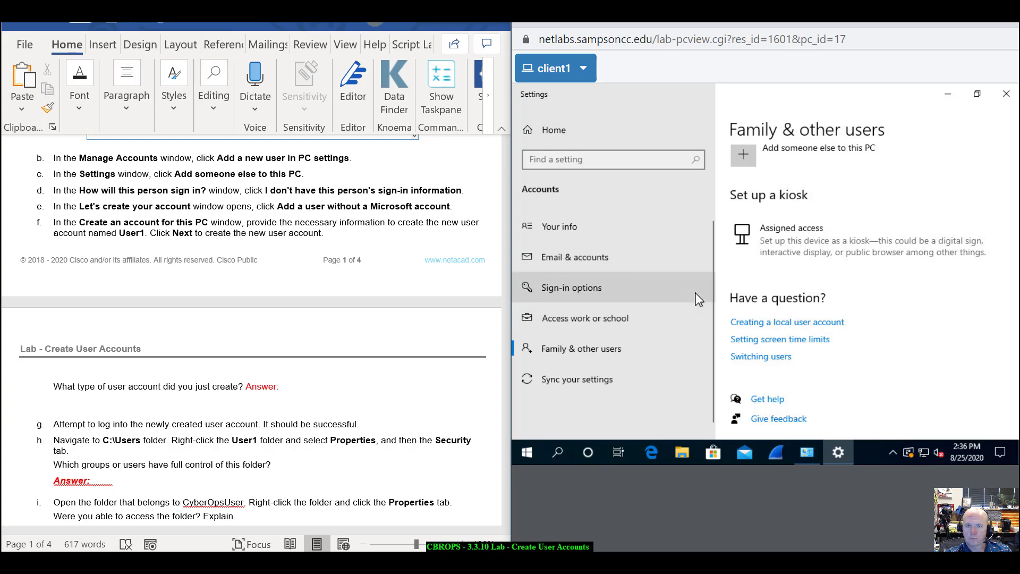
{"action": "scroll", "coordinate": [811, 295], "scroll_direction": "up", "scroll_amount": 2}
{"action": "scroll", "coordinate": [811, 296], "scroll_direction": "up", "scroll_amount": 2}
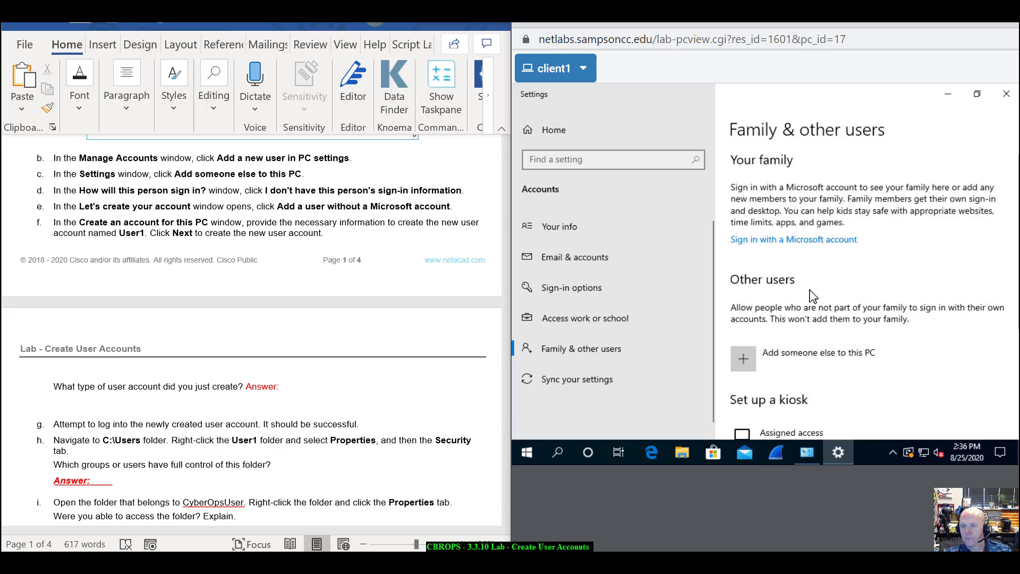
{"action": "left_click", "coordinate": [757, 361]}
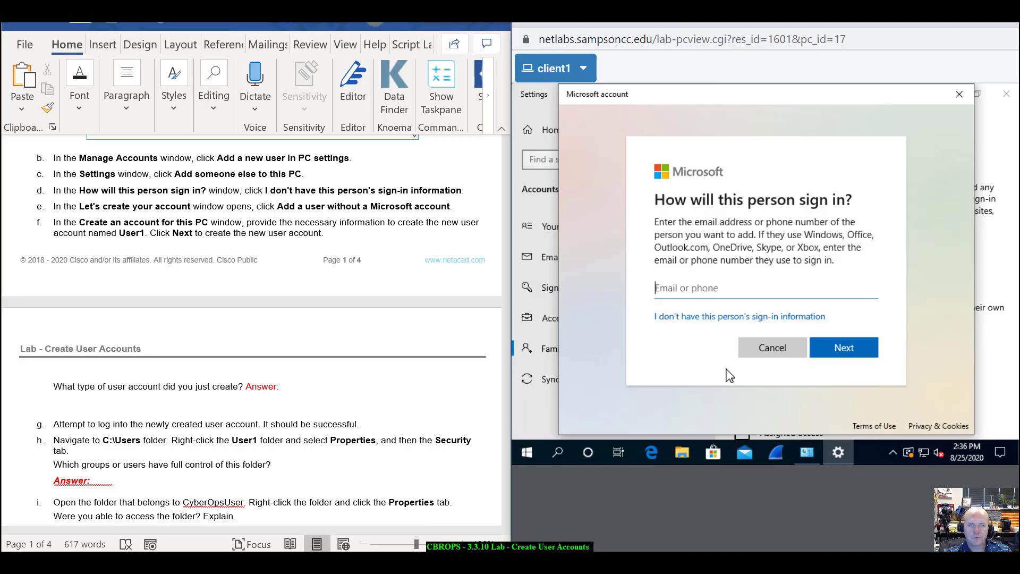
- Skip the sign-in details, opt for a local account without Microsoft account, and name it User1
{"action": "left_click", "coordinate": [732, 318]}
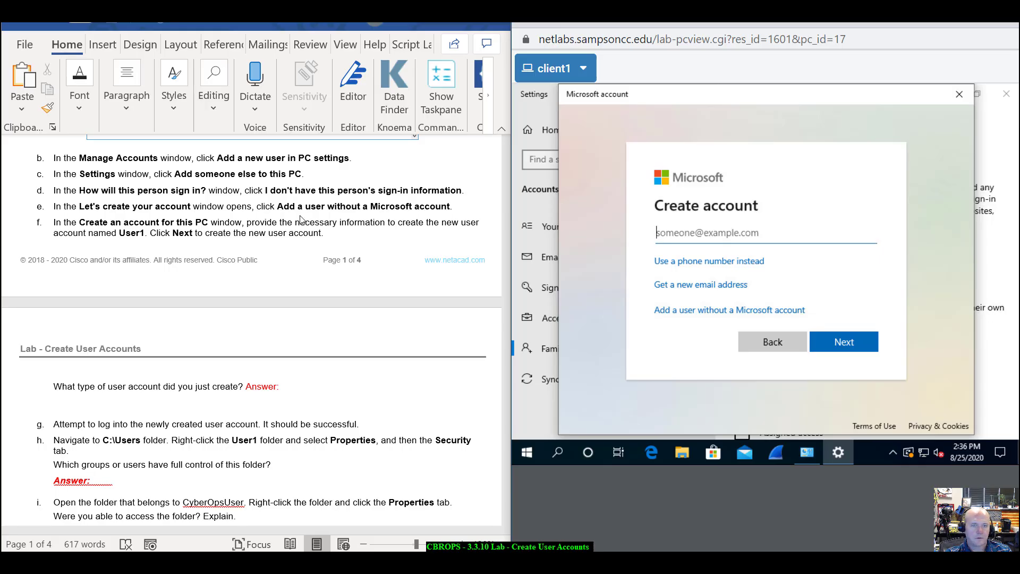
{"action": "left_click", "coordinate": [706, 313]}
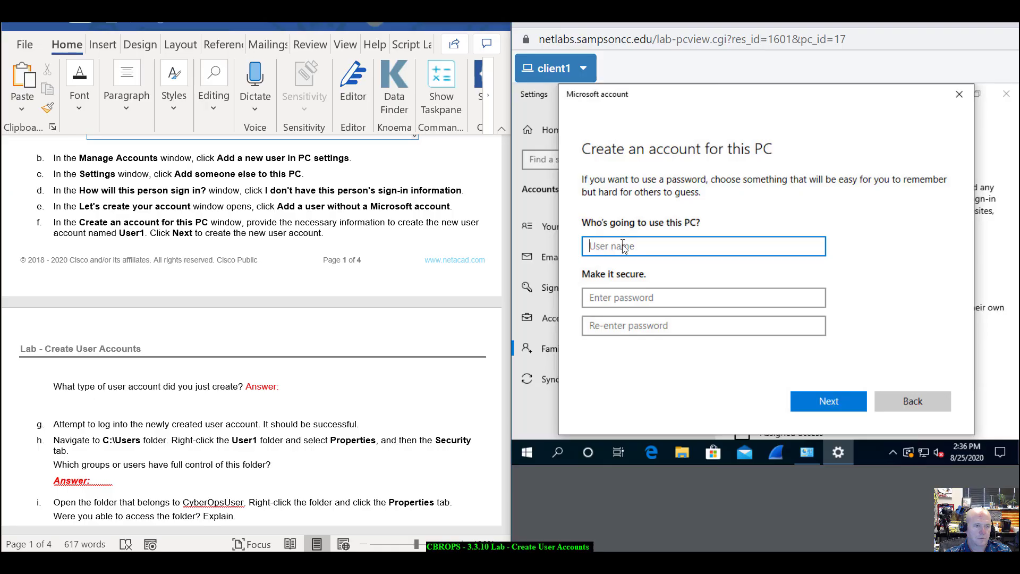
{"action": "scroll", "coordinate": [172, 286], "scroll_direction": "up", "scroll_amount": 1}
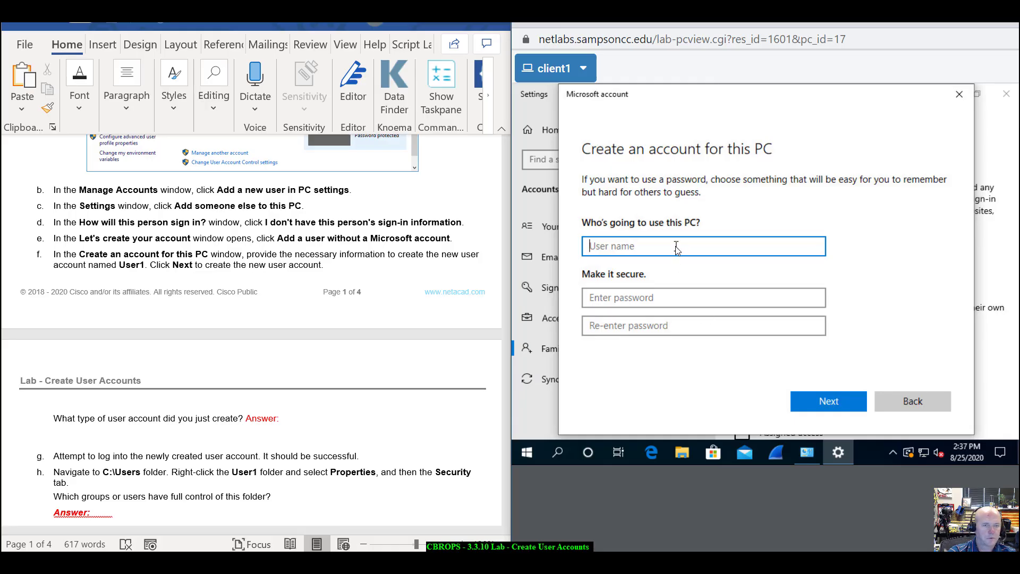
{"action": "type", "text": "User1"}
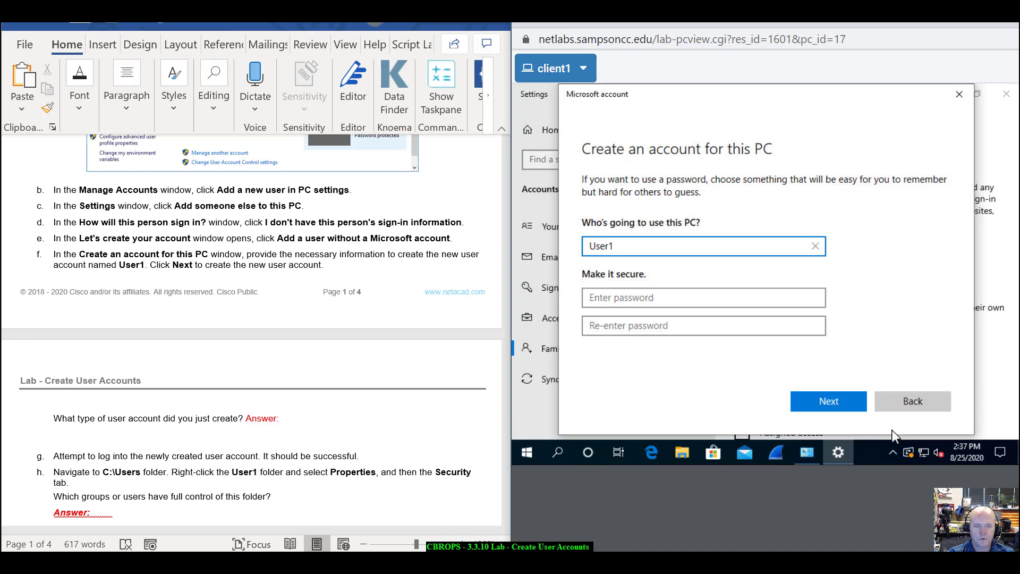
{"action": "left_click", "coordinate": [850, 408]}
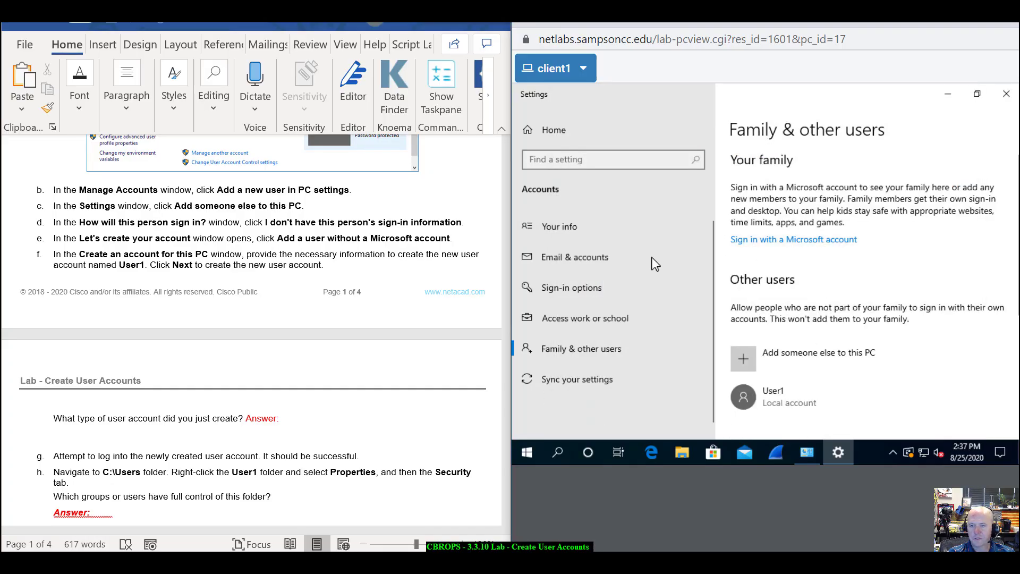
{"action": "scroll", "coordinate": [280, 351], "scroll_direction": "down", "scroll_amount": 3}
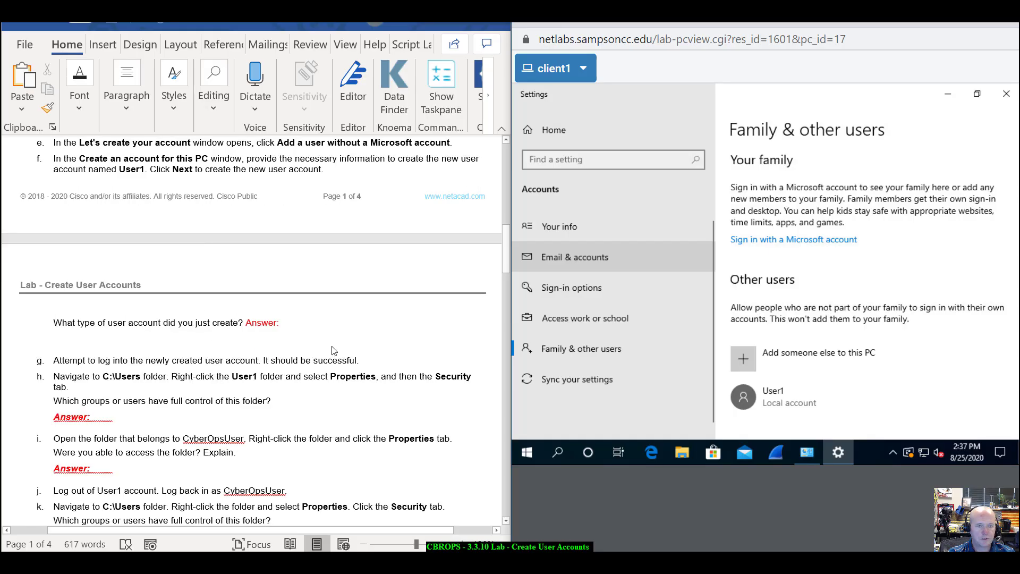
{"action": "scroll", "coordinate": [880, 377], "scroll_direction": "down", "scroll_amount": 1}
{"action": "scroll", "coordinate": [881, 381], "scroll_direction": "down", "scroll_amount": 1}
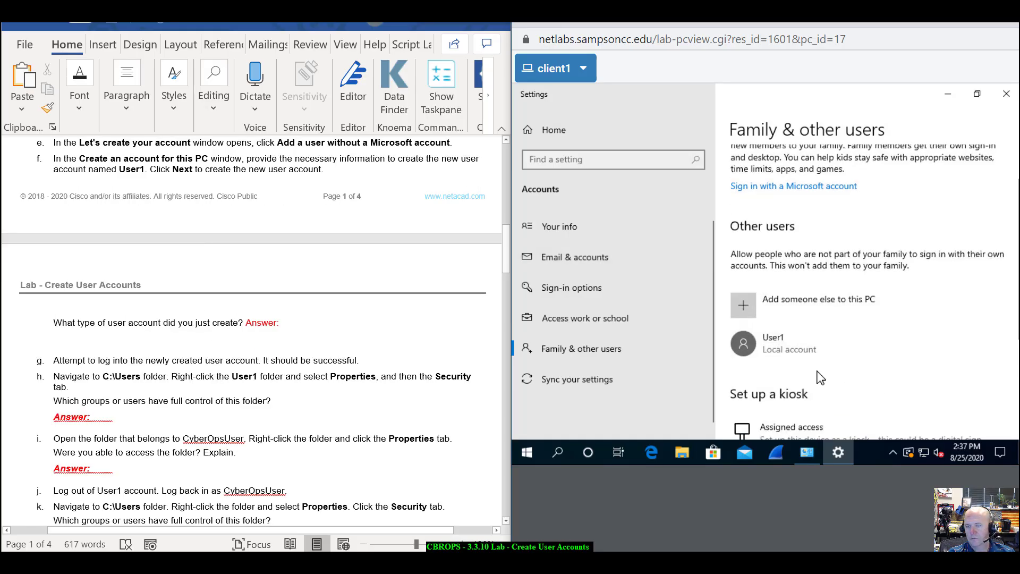
{"action": "left_click", "coordinate": [794, 355]}
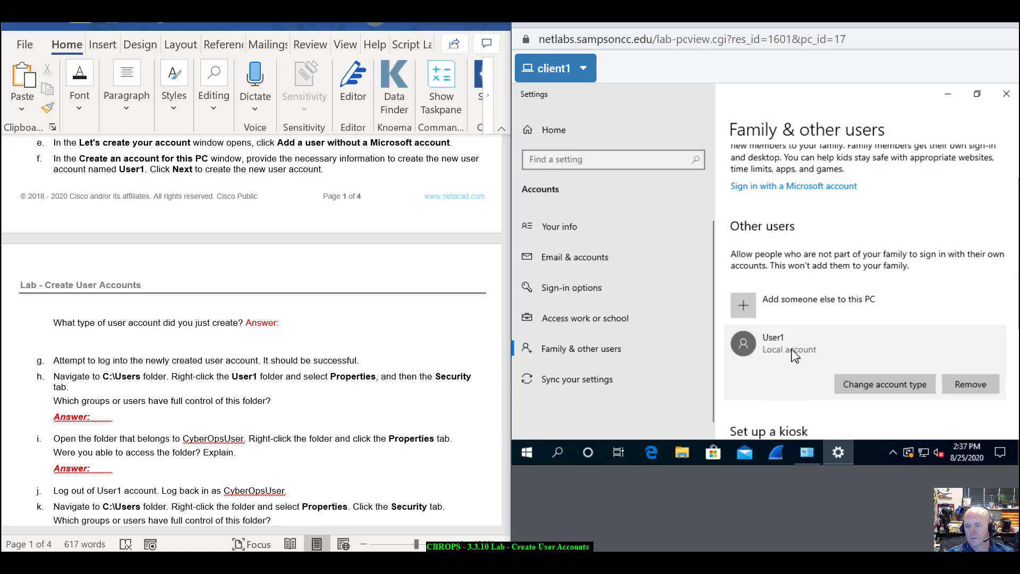
{"action": "scroll", "coordinate": [903, 382], "scroll_direction": "down", "scroll_amount": 2}
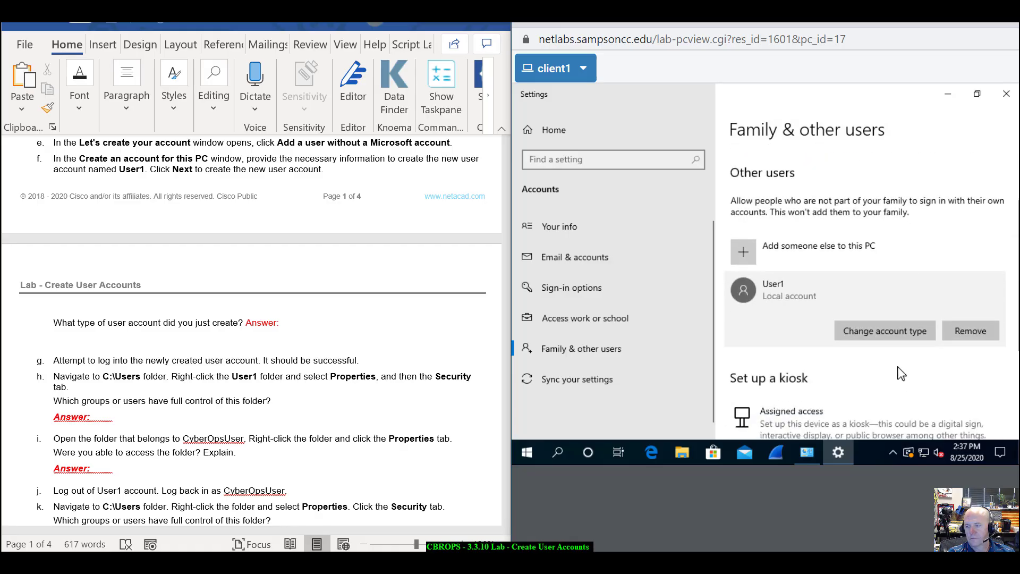
{"action": "left_click", "coordinate": [895, 341]}
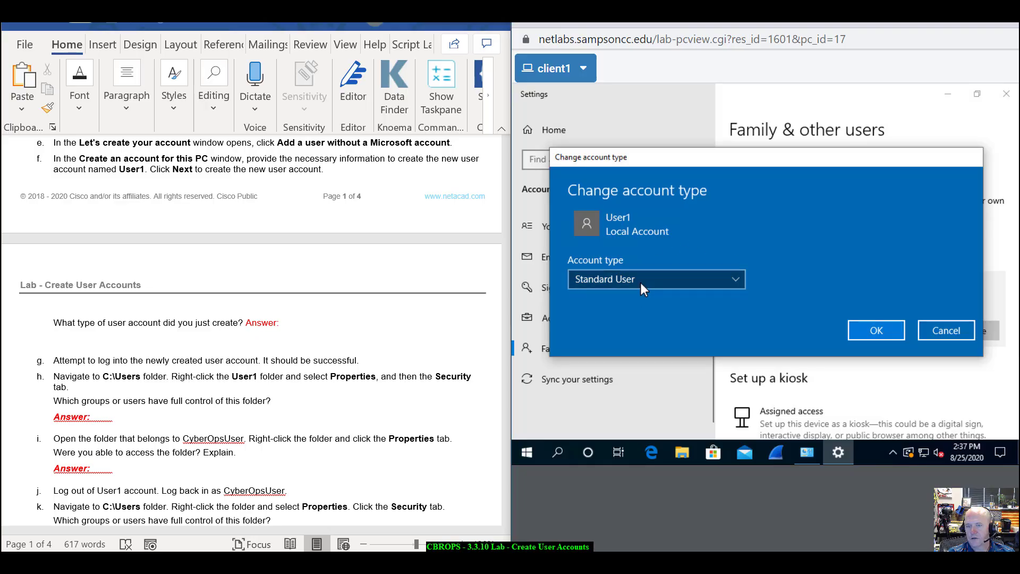
{"action": "left_click", "coordinate": [737, 277]}
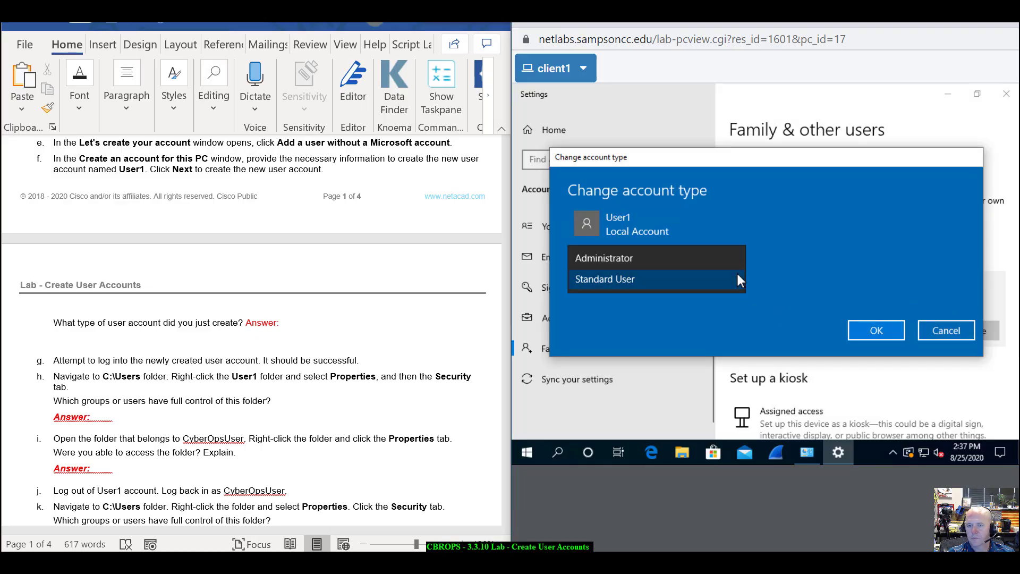
{"action": "left_click", "coordinate": [875, 281]}
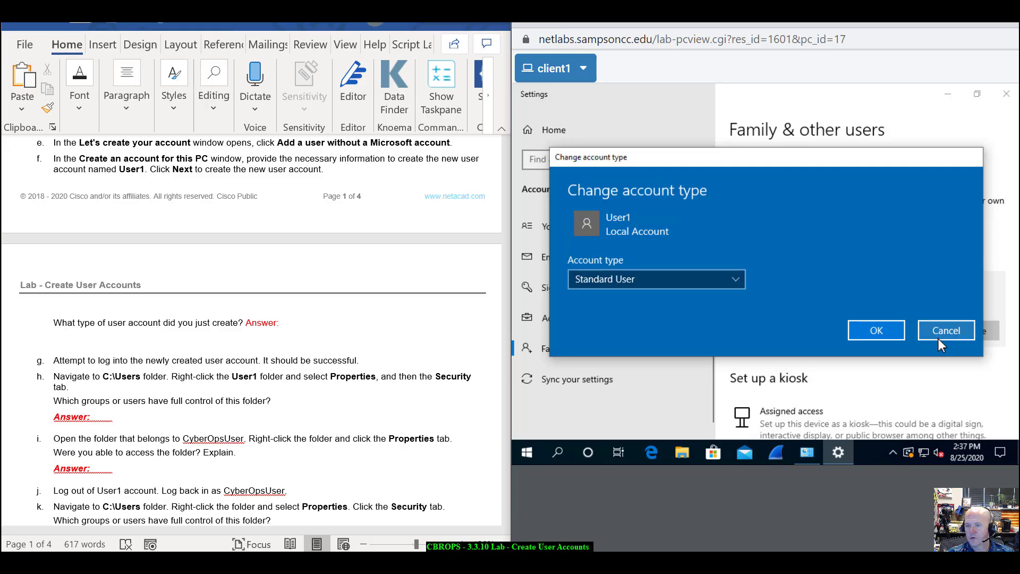
{"action": "left_click", "coordinate": [941, 333]}
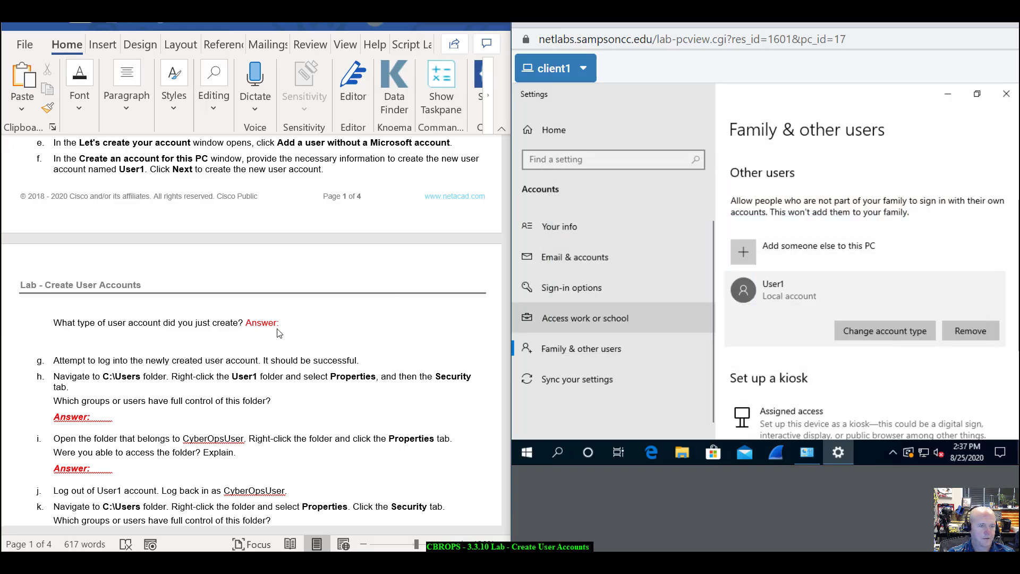
{"action": "scroll", "coordinate": [277, 333], "scroll_direction": "down", "scroll_amount": 3}
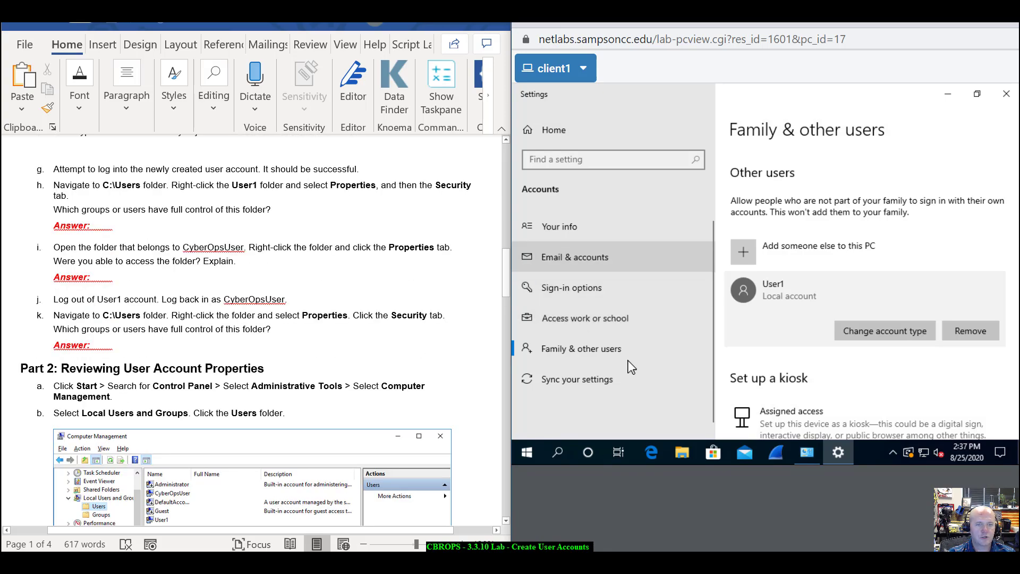
- Sign out of the current account via Start's Shut down or sign out menu
{"action": "right_click", "coordinate": [532, 451]}
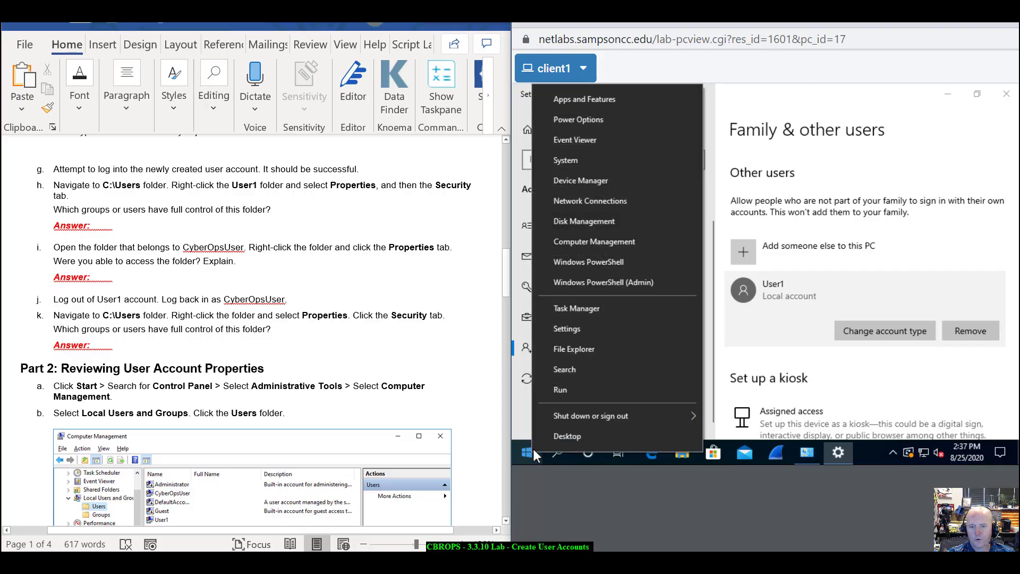
{"action": "mouse_move", "coordinate": [584, 415]}
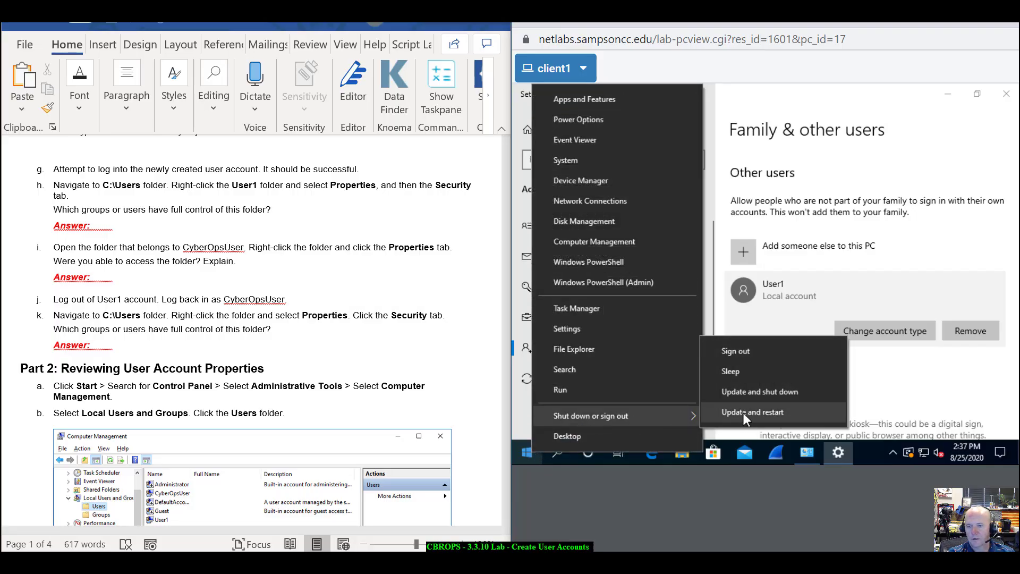
{"action": "left_click", "coordinate": [743, 351]}
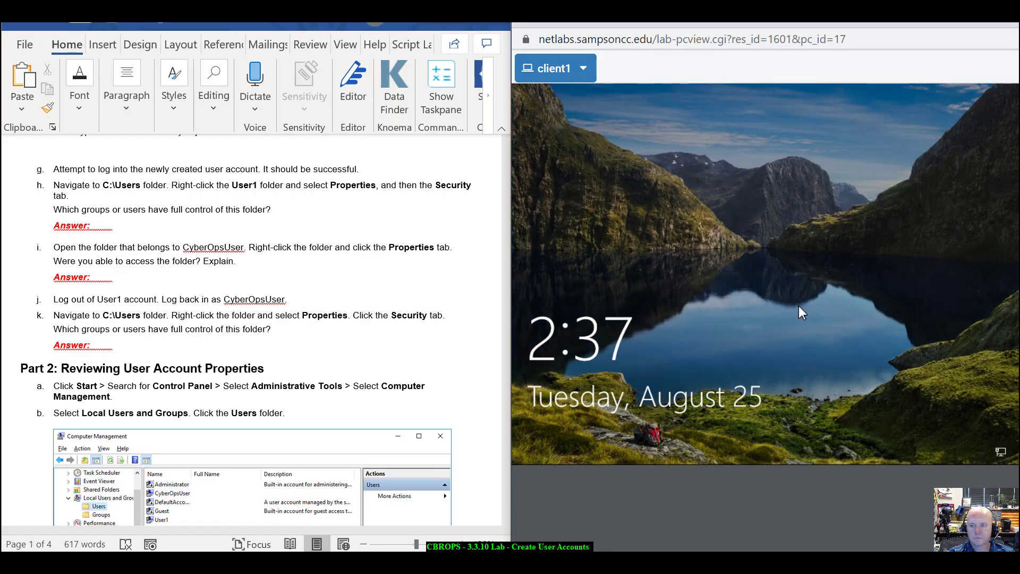
- Dismiss the lock screen, select User1, and sign in
{"action": "left_click", "coordinate": [799, 305]}
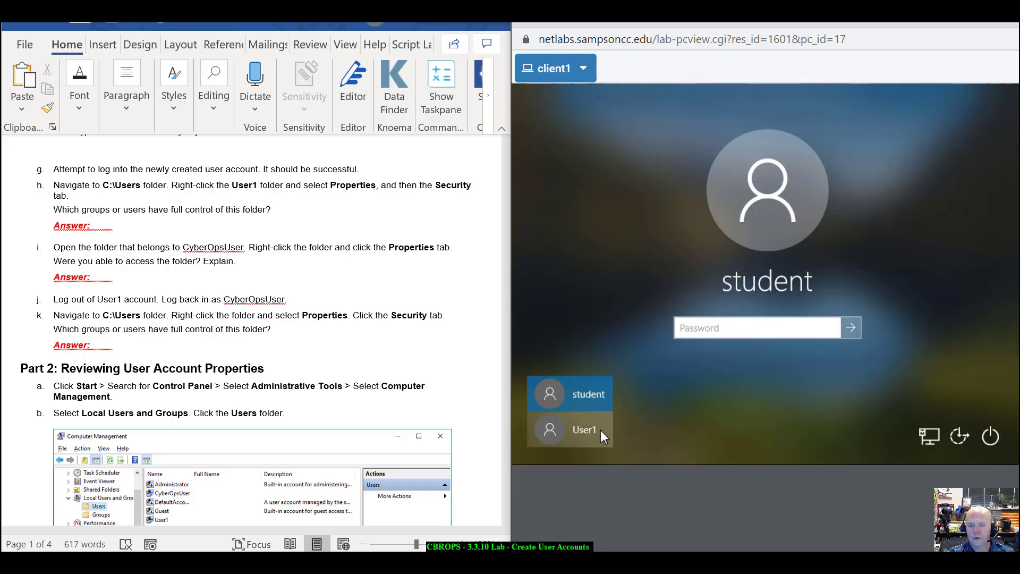
{"action": "left_click", "coordinate": [600, 429]}
{"action": "left_click", "coordinate": [782, 320]}
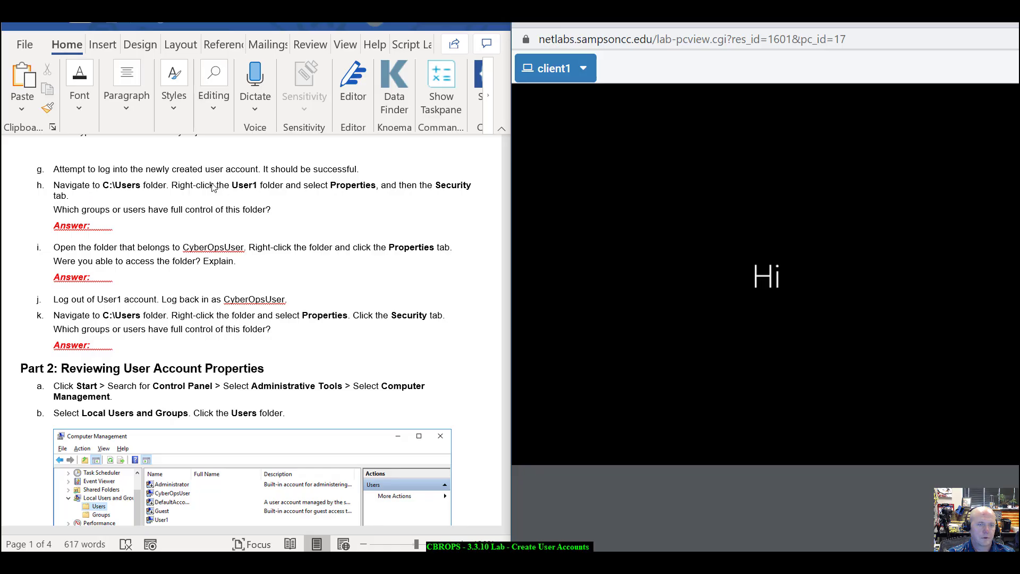
{"action": "scroll", "coordinate": [313, 209], "scroll_direction": "down", "scroll_amount": 1}
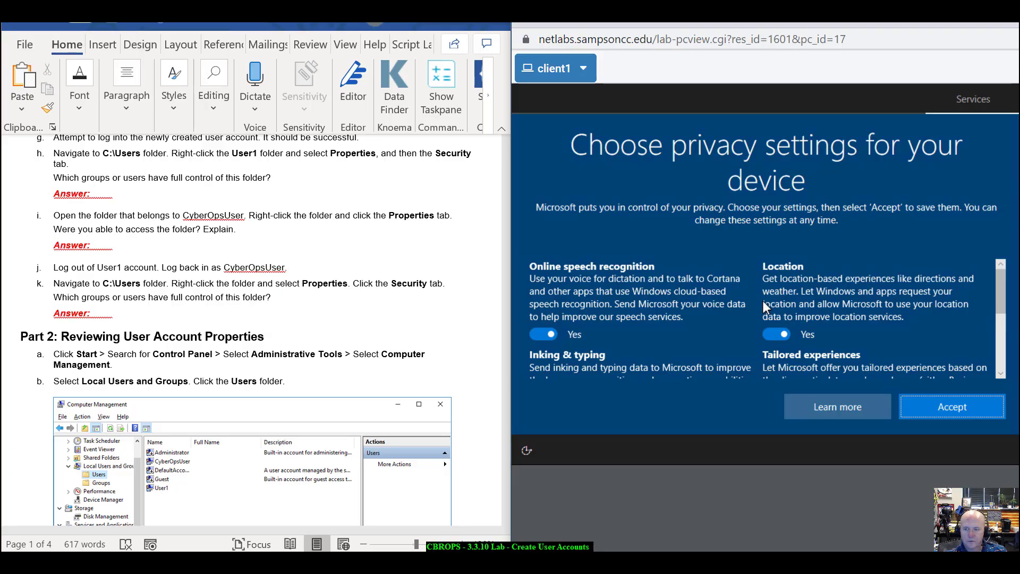
- Turn off online speech recognition and inking and typing data sharing
{"action": "scroll", "coordinate": [763, 301], "scroll_direction": "down", "scroll_amount": 1}
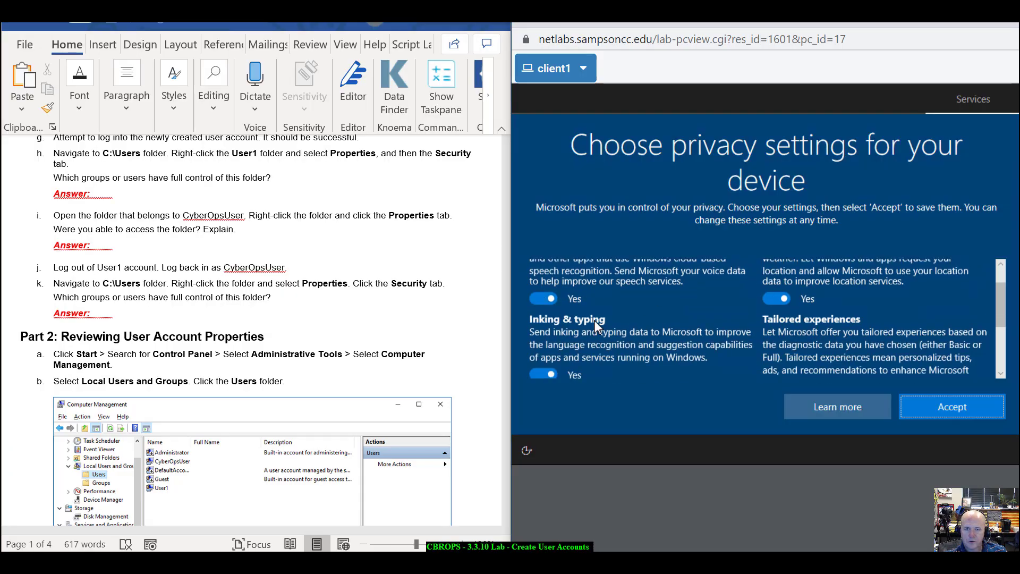
{"action": "scroll", "coordinate": [594, 320], "scroll_direction": "up", "scroll_amount": 1}
{"action": "scroll", "coordinate": [564, 301], "scroll_direction": "down", "scroll_amount": 1}
{"action": "left_click", "coordinate": [546, 299]}
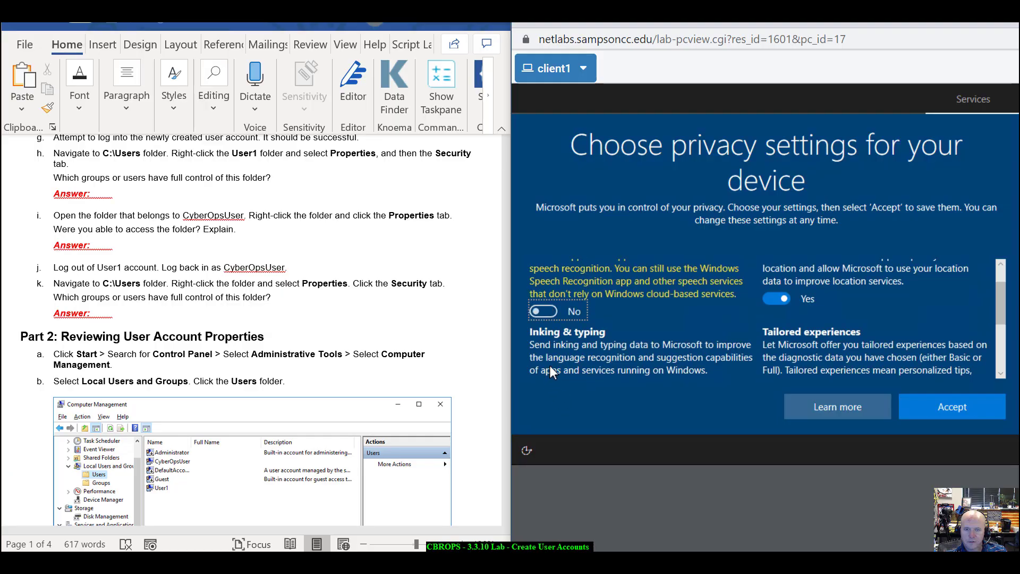
{"action": "scroll", "coordinate": [593, 365], "scroll_direction": "down", "scroll_amount": 1}
{"action": "left_click", "coordinate": [547, 331]}
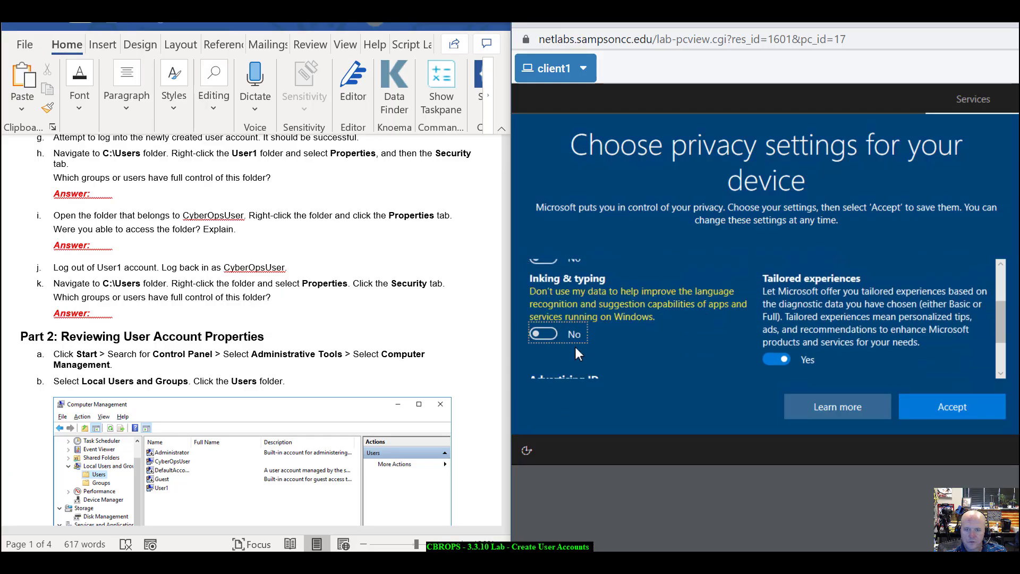
- Turn off advertising ID, tailored experiences and location, then accept the privacy settings
{"action": "scroll", "coordinate": [575, 344], "scroll_direction": "down", "scroll_amount": 1}
{"action": "scroll", "coordinate": [567, 366], "scroll_direction": "down", "scroll_amount": 2}
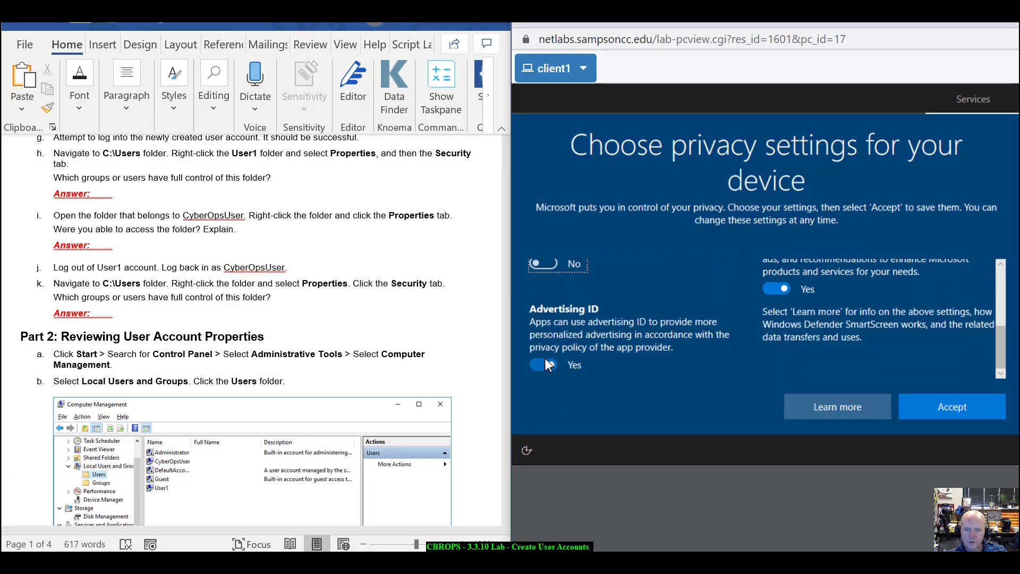
{"action": "left_click", "coordinate": [544, 363]}
{"action": "left_click", "coordinate": [776, 302]}
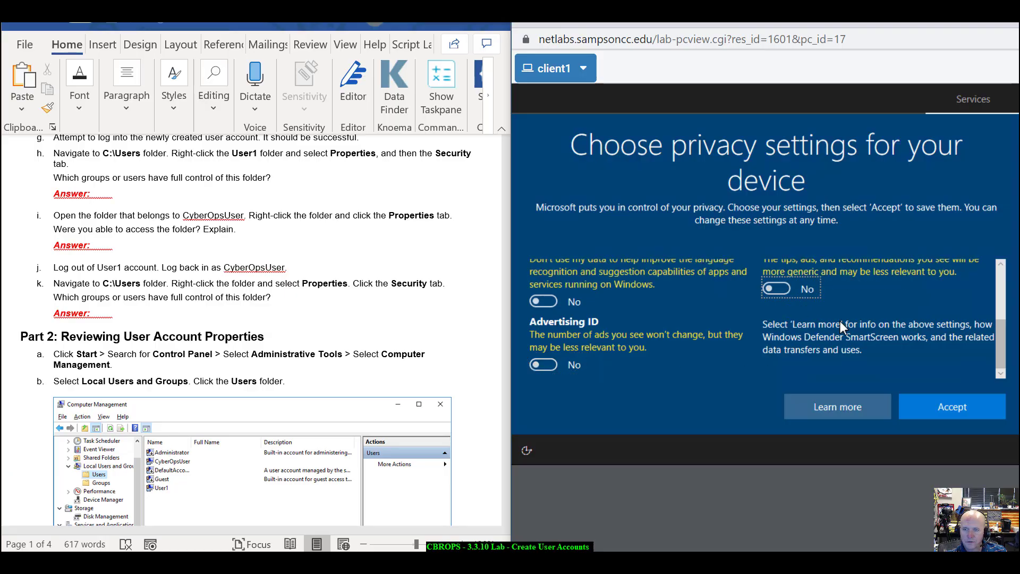
{"action": "scroll", "coordinate": [797, 314], "scroll_direction": "up", "scroll_amount": 3}
{"action": "left_click", "coordinate": [777, 286]}
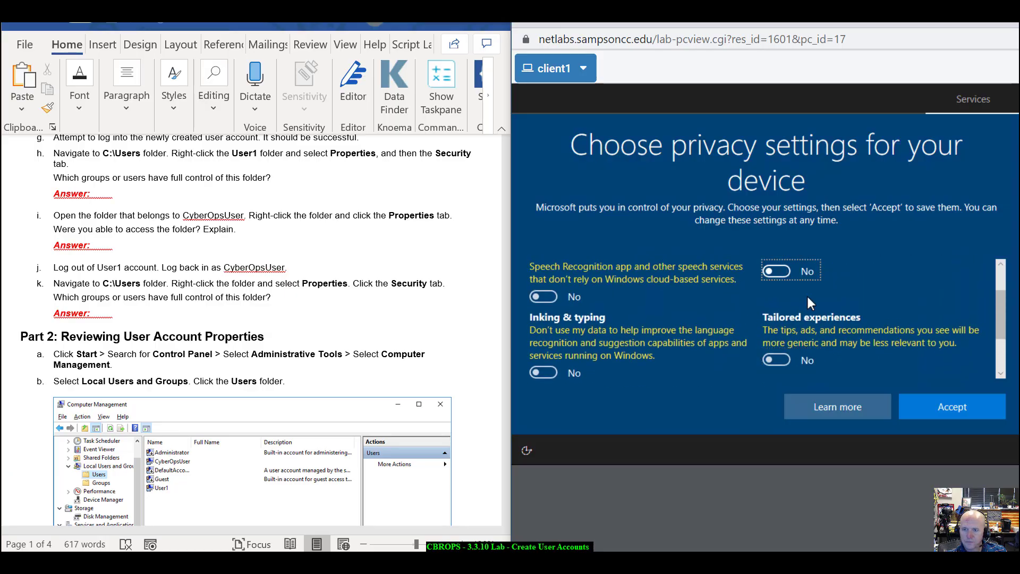
{"action": "scroll", "coordinate": [807, 296], "scroll_direction": "up", "scroll_amount": 2}
{"action": "left_click", "coordinate": [949, 406]}
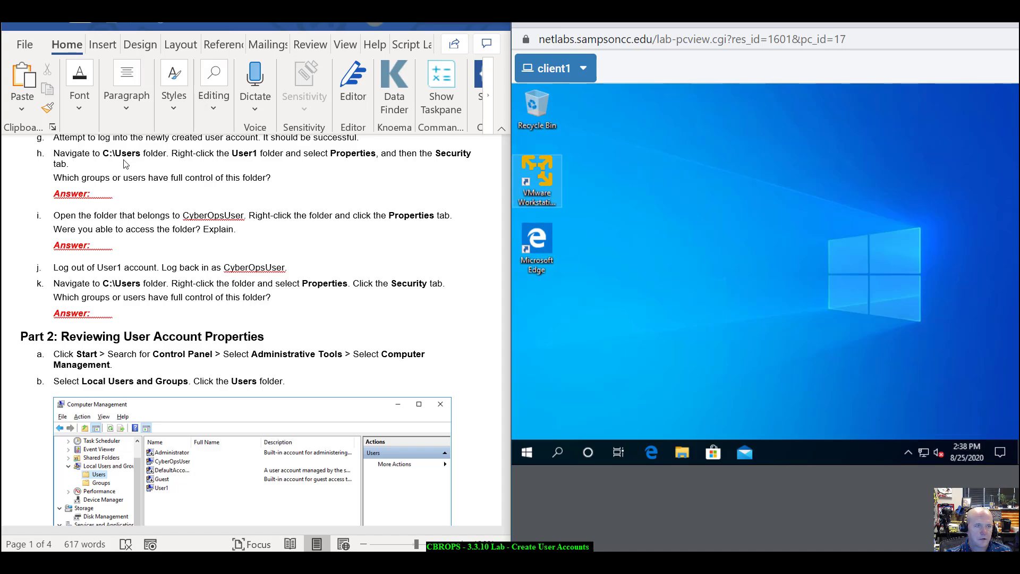
- Open File Explorer and navigate to the Users folder on Local Disk (C:)
{"action": "left_click", "coordinate": [682, 452]}
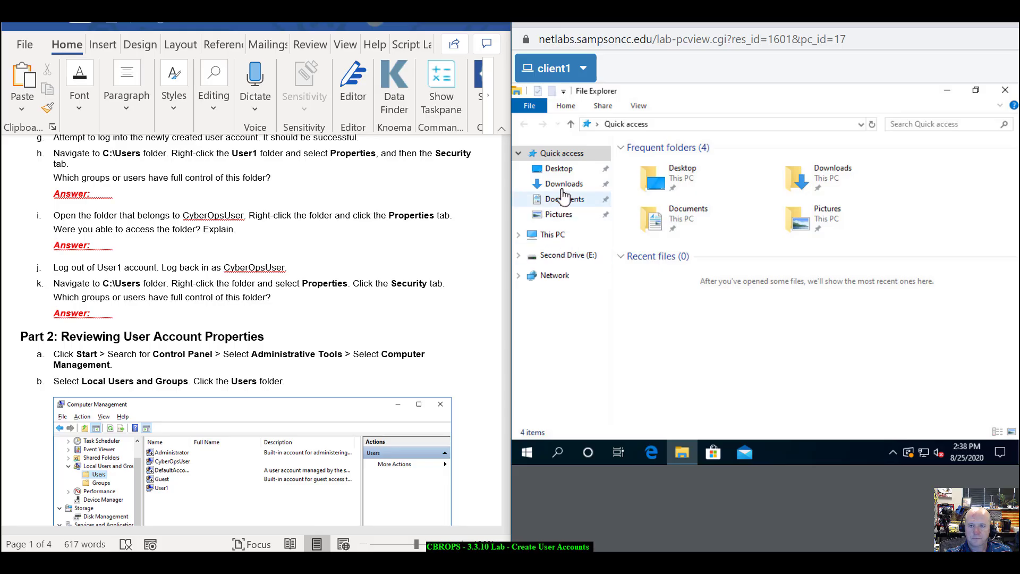
{"action": "left_click", "coordinate": [565, 238]}
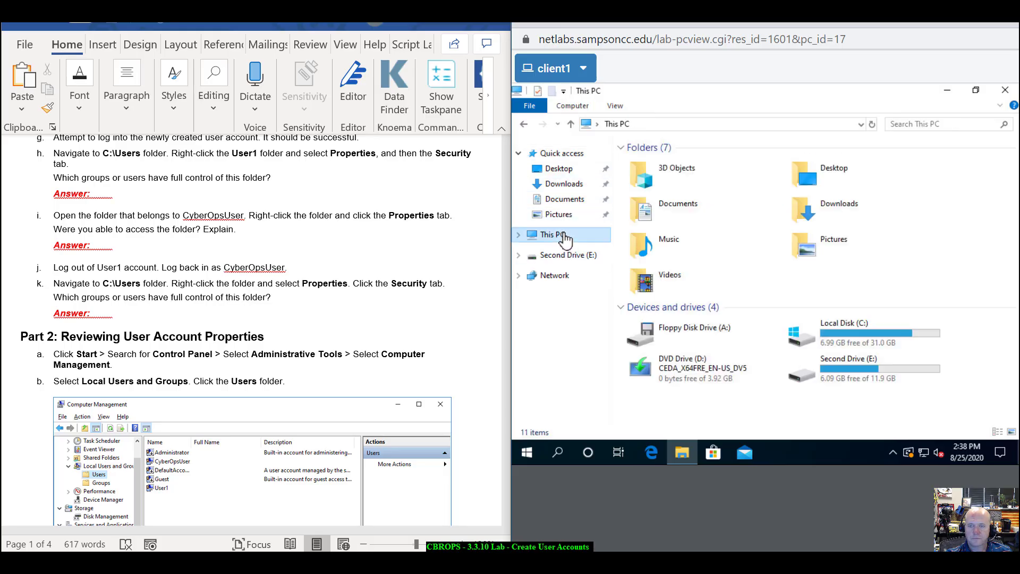
{"action": "double_click", "coordinate": [863, 332]}
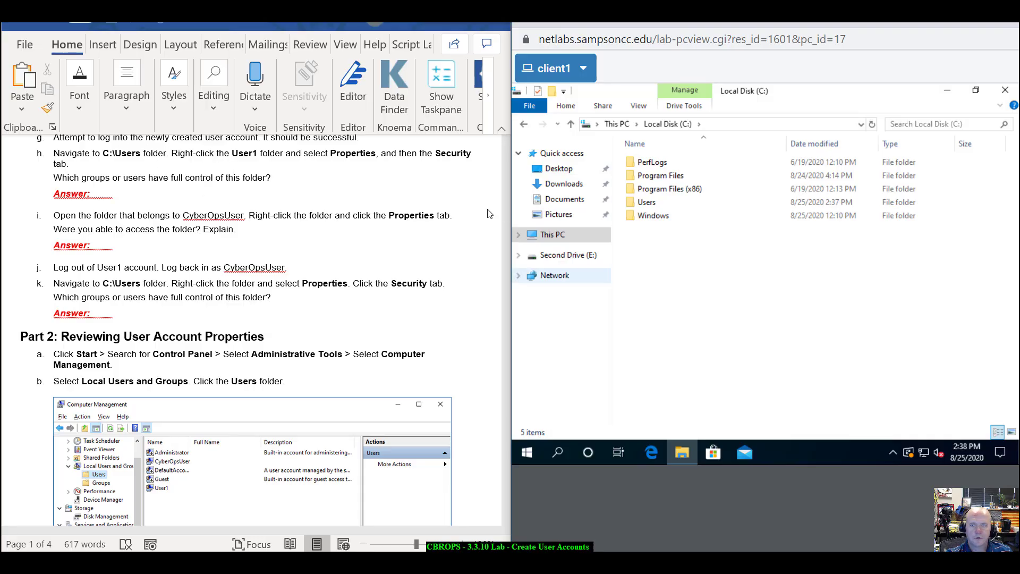
{"action": "left_click", "coordinate": [654, 207]}
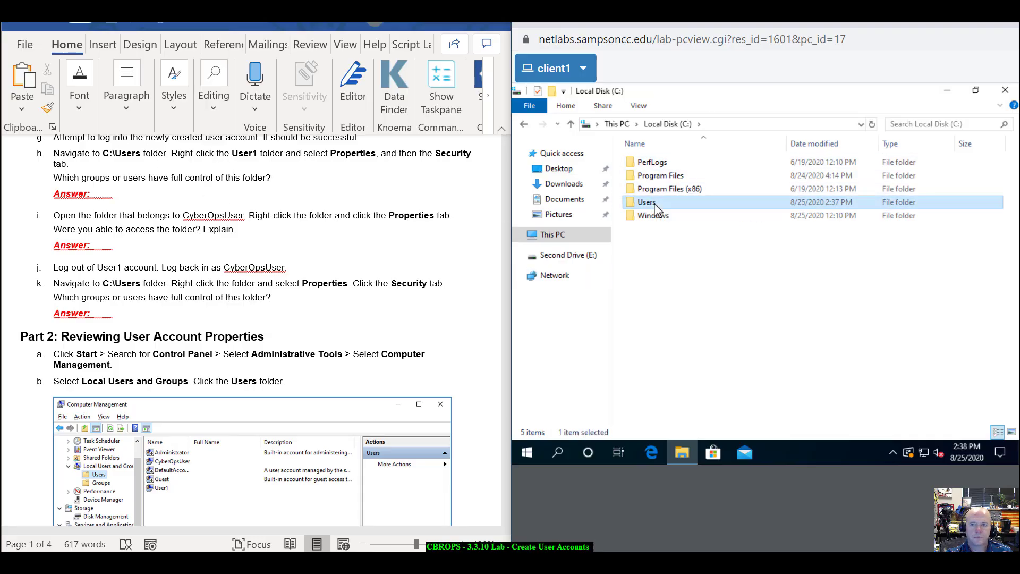
{"action": "double_click", "coordinate": [655, 207]}
- Open the User1 folder's Properties on the Security tab
{"action": "right_click", "coordinate": [649, 188]}
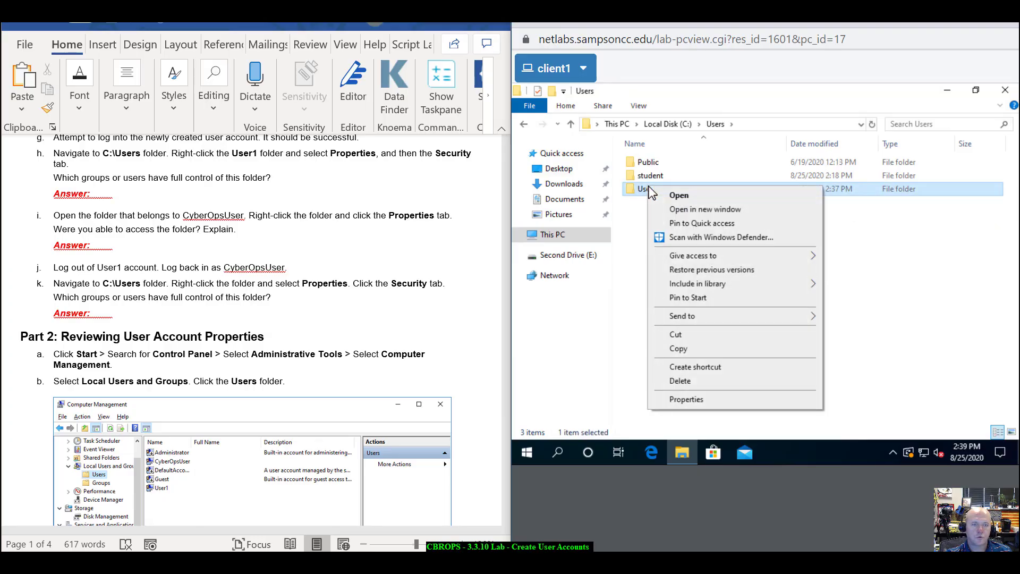
{"action": "left_click", "coordinate": [698, 400]}
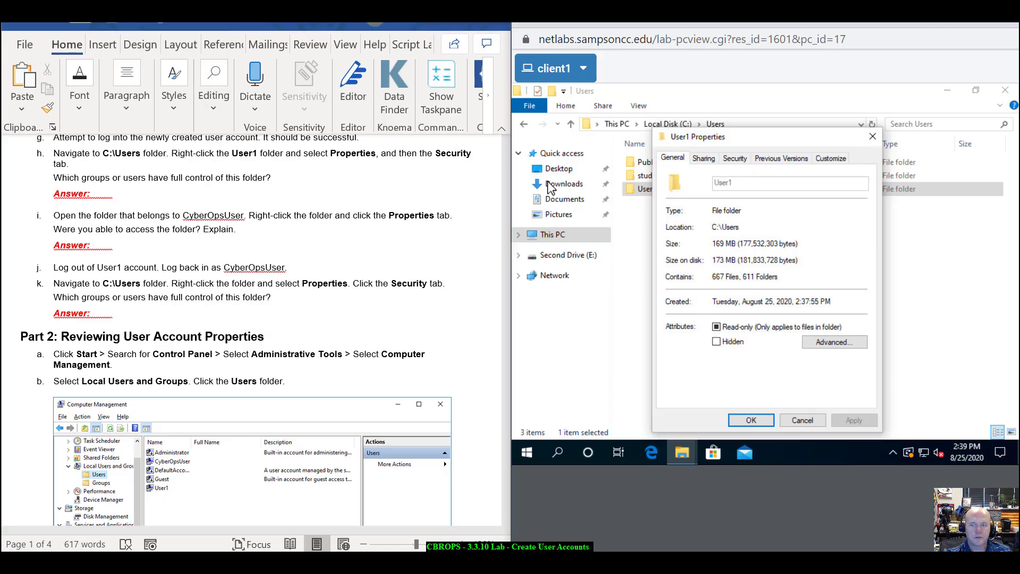
{"action": "left_click", "coordinate": [735, 161]}
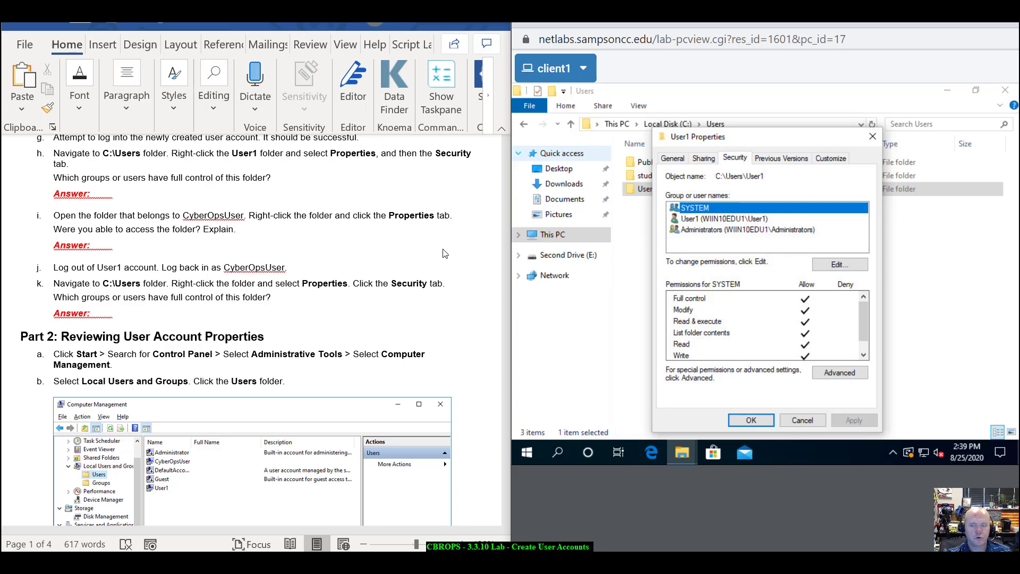
- Inspect the User1 and Administrators permission entries, then cancel the User1 folder Properties
{"action": "scroll", "coordinate": [762, 335], "scroll_direction": "down", "scroll_amount": 1}
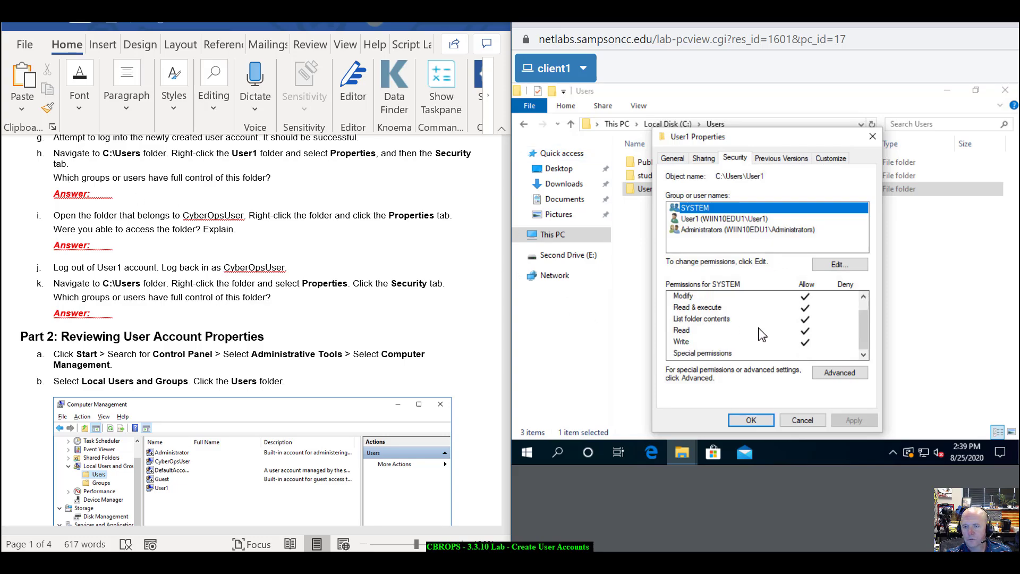
{"action": "scroll", "coordinate": [763, 335], "scroll_direction": "up", "scroll_amount": 1}
{"action": "left_click", "coordinate": [733, 221]}
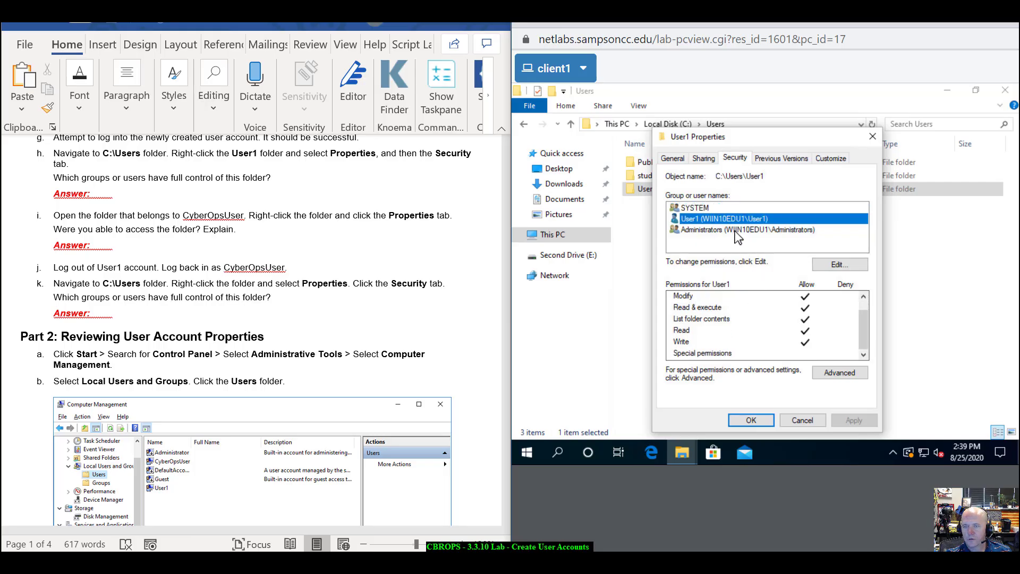
{"action": "left_click", "coordinate": [737, 230]}
{"action": "scroll", "coordinate": [781, 344], "scroll_direction": "down", "scroll_amount": 1}
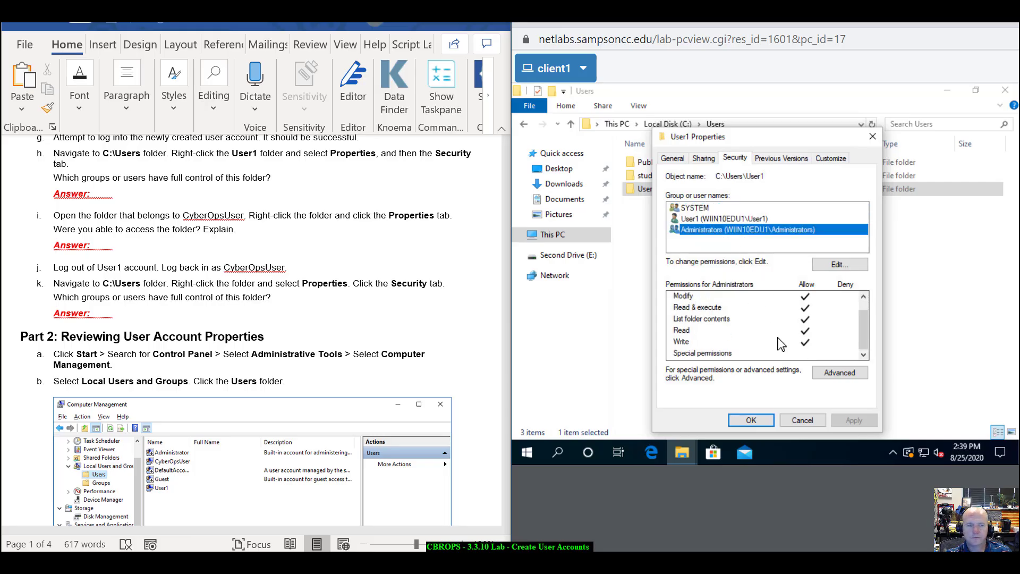
{"action": "scroll", "coordinate": [781, 344], "scroll_direction": "up", "scroll_amount": 1}
{"action": "scroll", "coordinate": [256, 265], "scroll_direction": "down", "scroll_amount": 1}
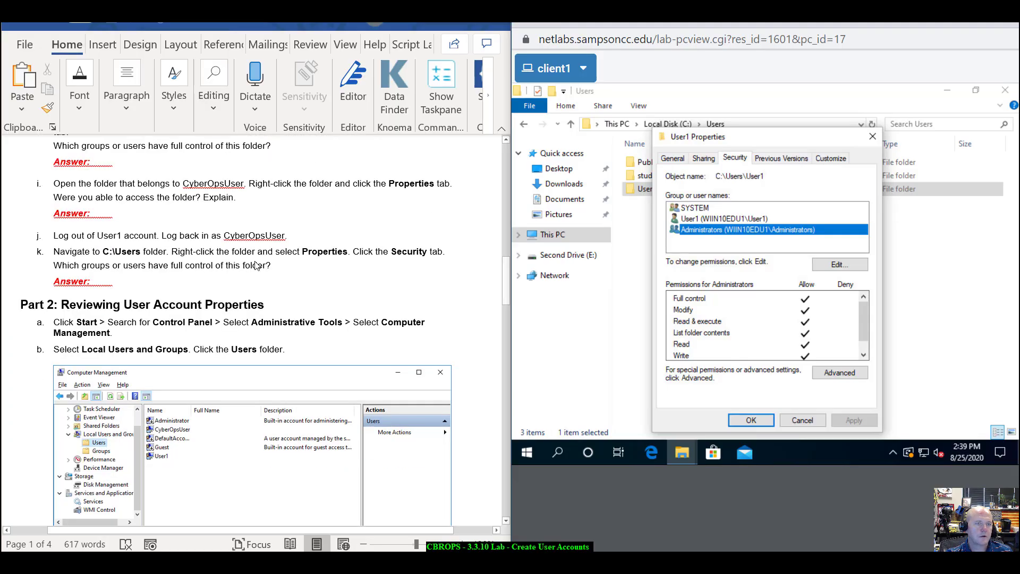
{"action": "scroll", "coordinate": [256, 265], "scroll_direction": "down", "scroll_amount": 1}
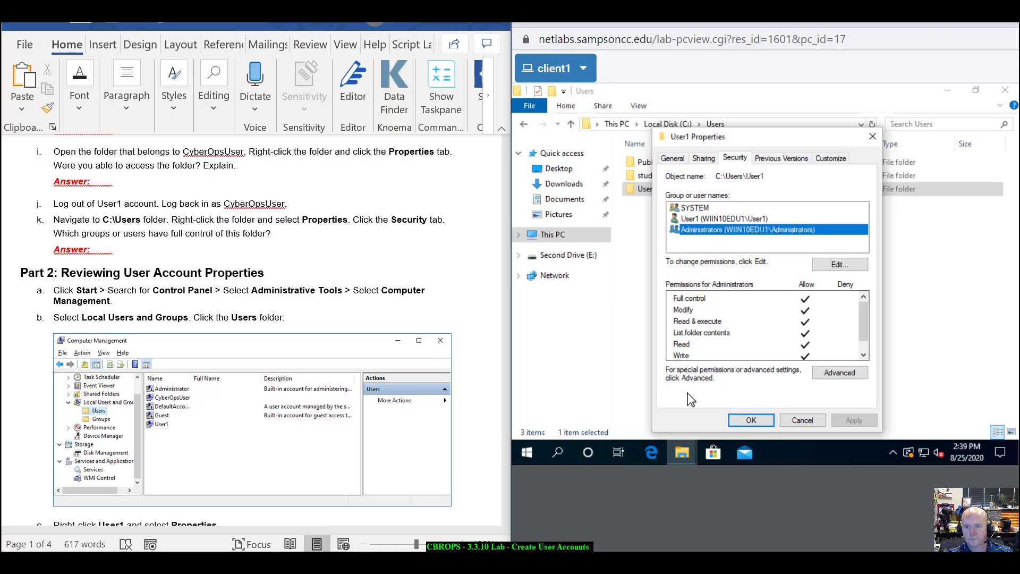
{"action": "left_click", "coordinate": [803, 420]}
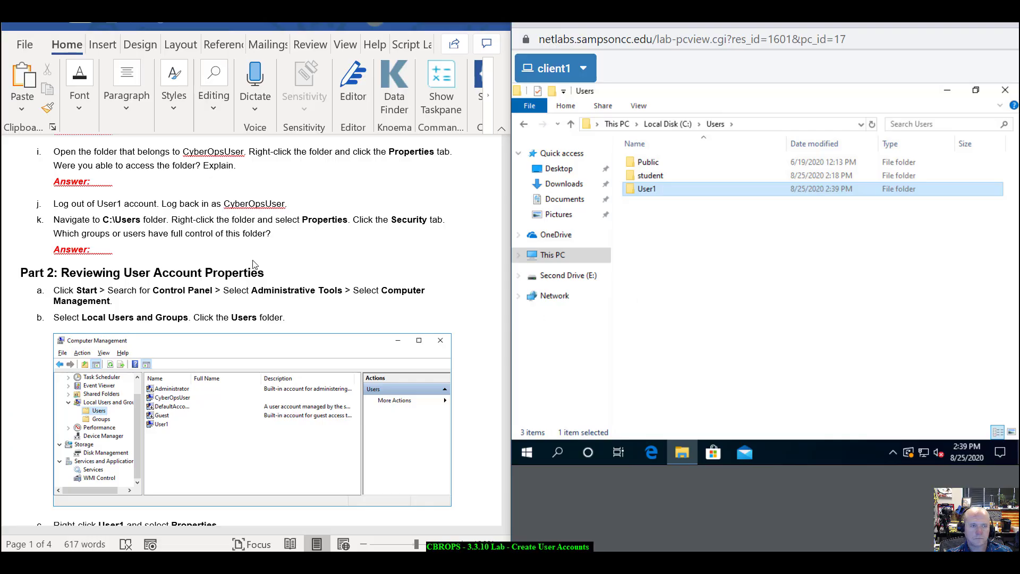
{"action": "scroll", "coordinate": [254, 264], "scroll_direction": "up", "scroll_amount": 1}
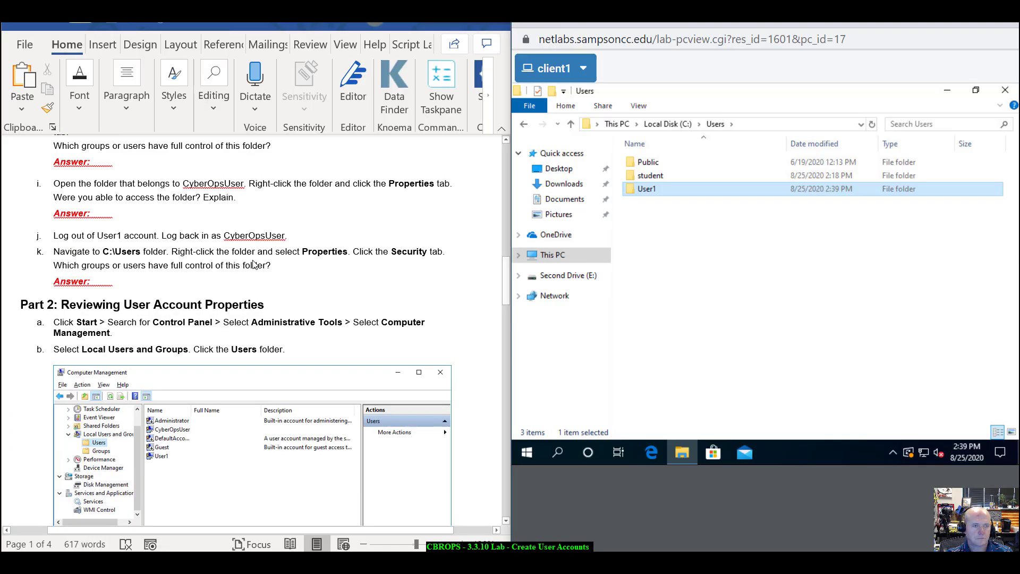
{"action": "scroll", "coordinate": [254, 264], "scroll_direction": "up", "scroll_amount": 1}
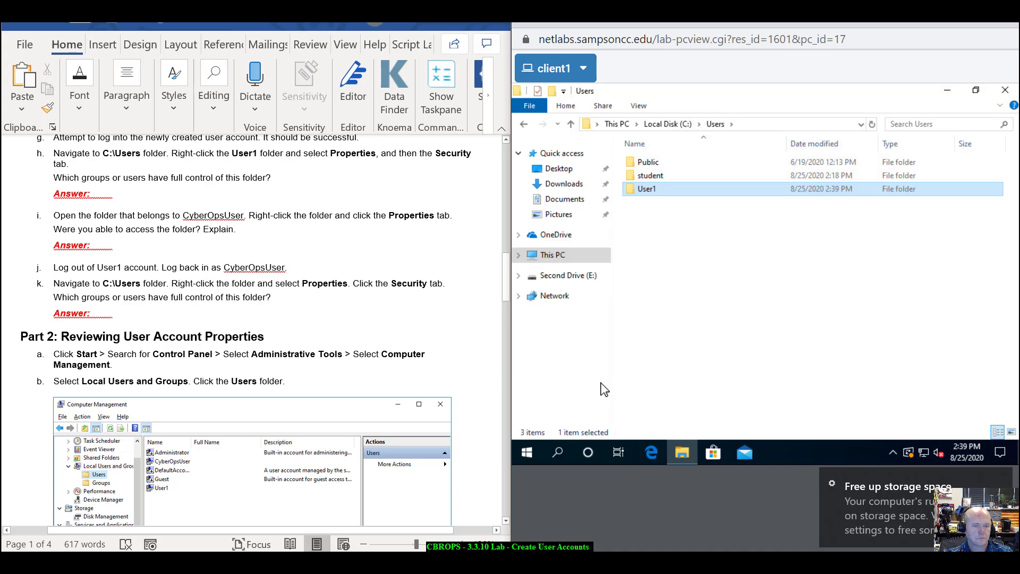
{"action": "scroll", "coordinate": [170, 302], "scroll_direction": "up", "scroll_amount": 2}
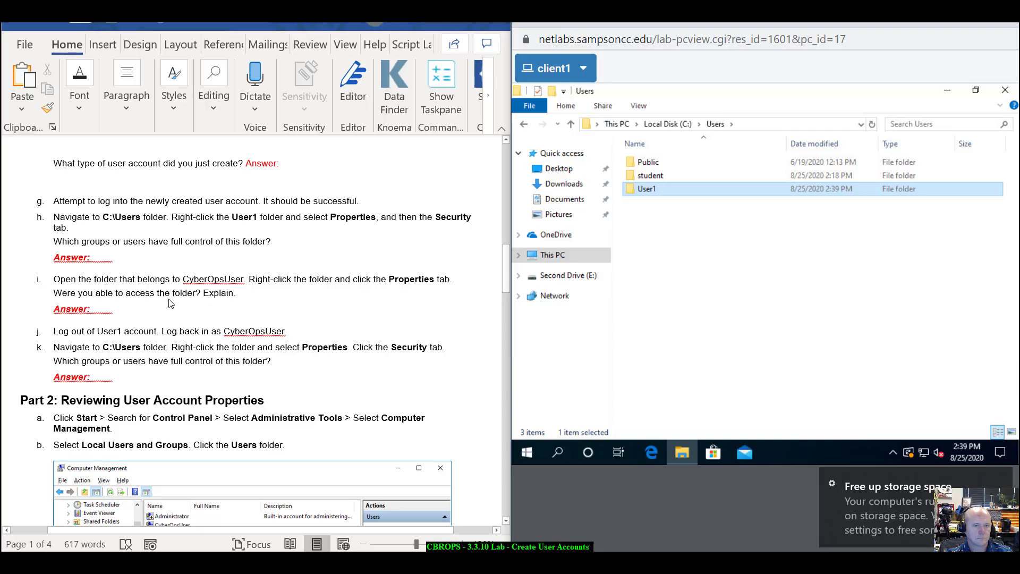
{"action": "scroll", "coordinate": [170, 302], "scroll_direction": "up", "scroll_amount": 2}
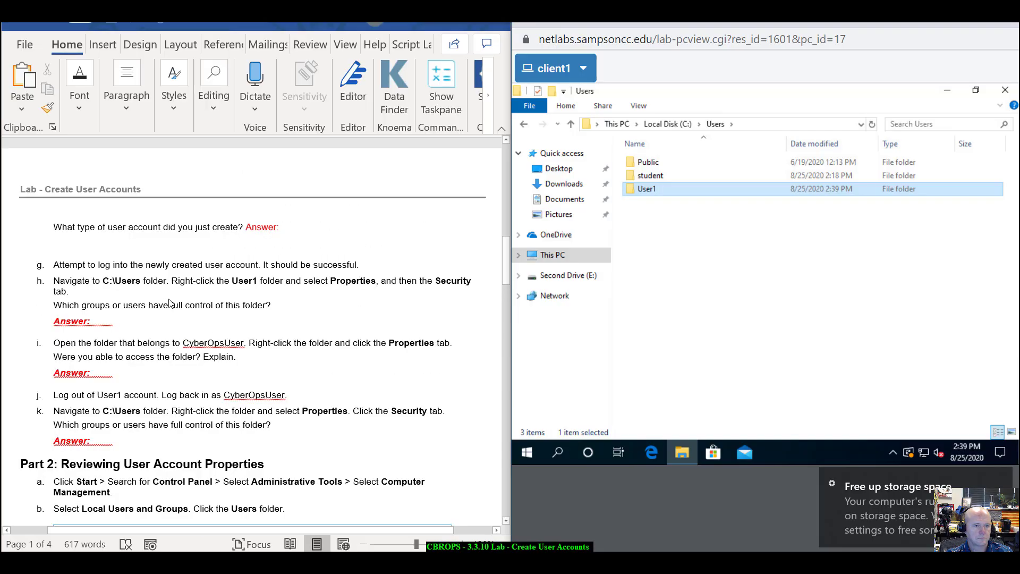
{"action": "scroll", "coordinate": [170, 303], "scroll_direction": "up", "scroll_amount": 1}
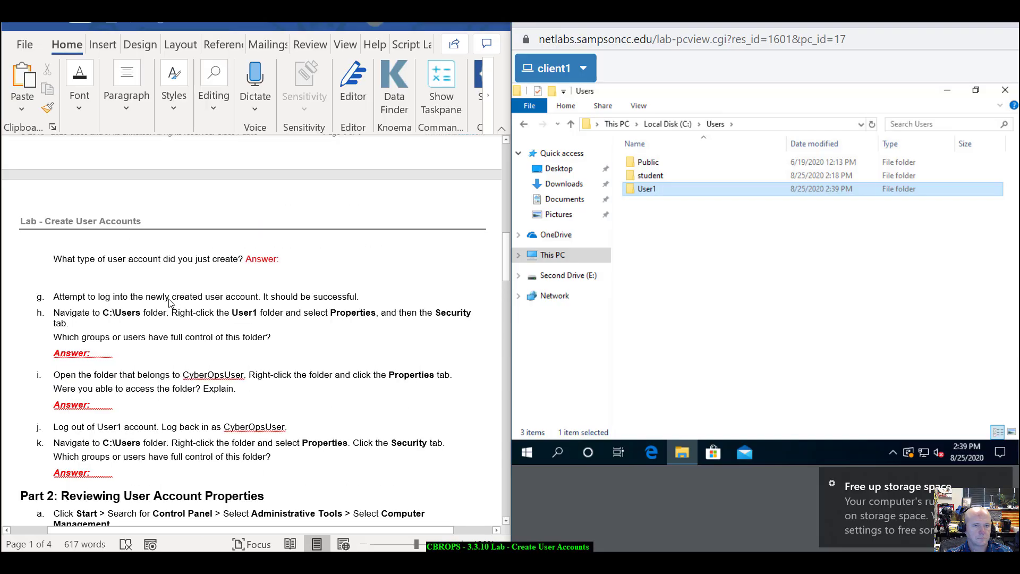
{"action": "left_click", "coordinate": [862, 353]}
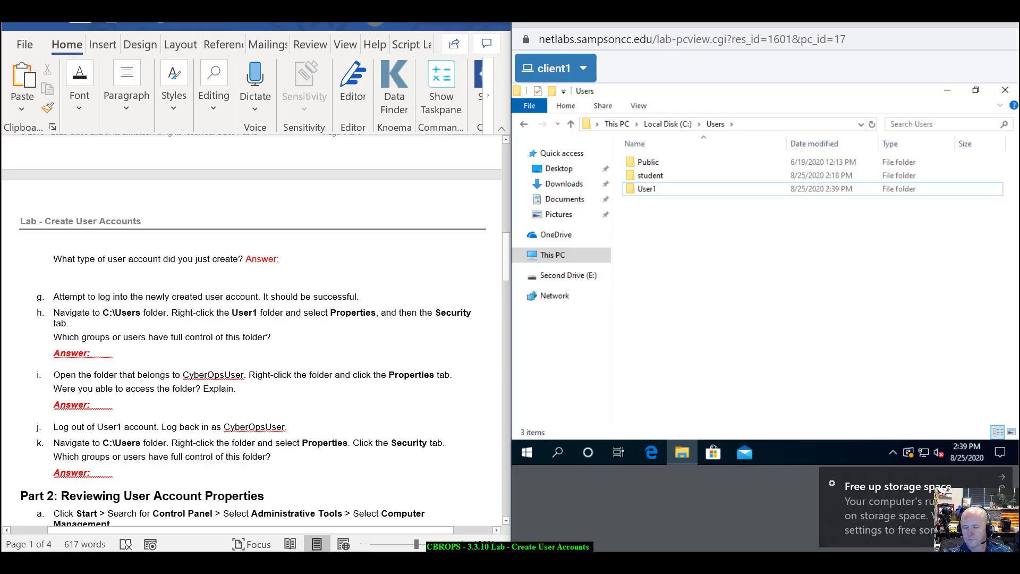
{"action": "scroll", "coordinate": [250, 329], "scroll_direction": "down", "scroll_amount": 6}
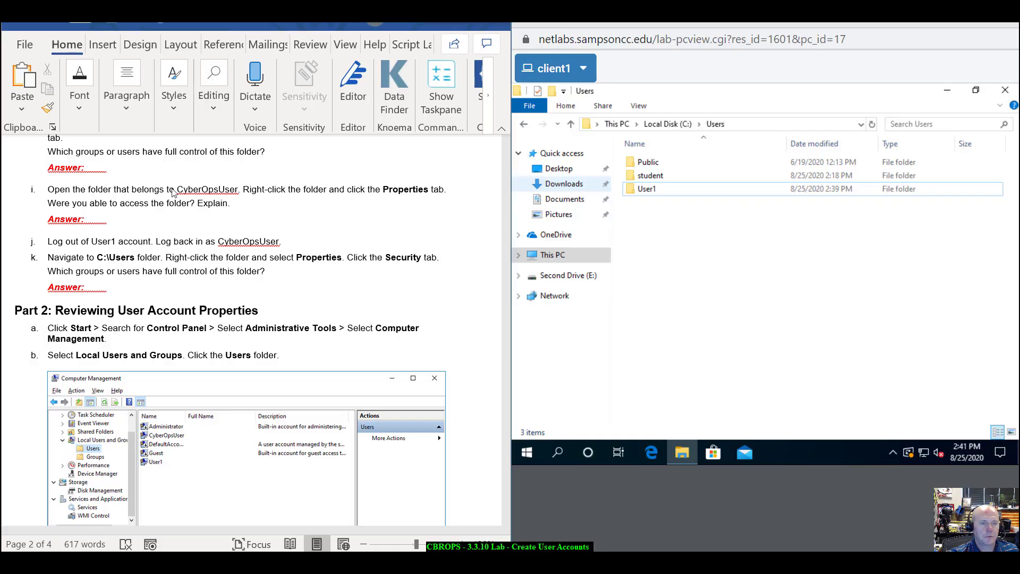
- Try opening the student folder, request permanent access, then decline the password prompt
{"action": "double_click", "coordinate": [657, 176]}
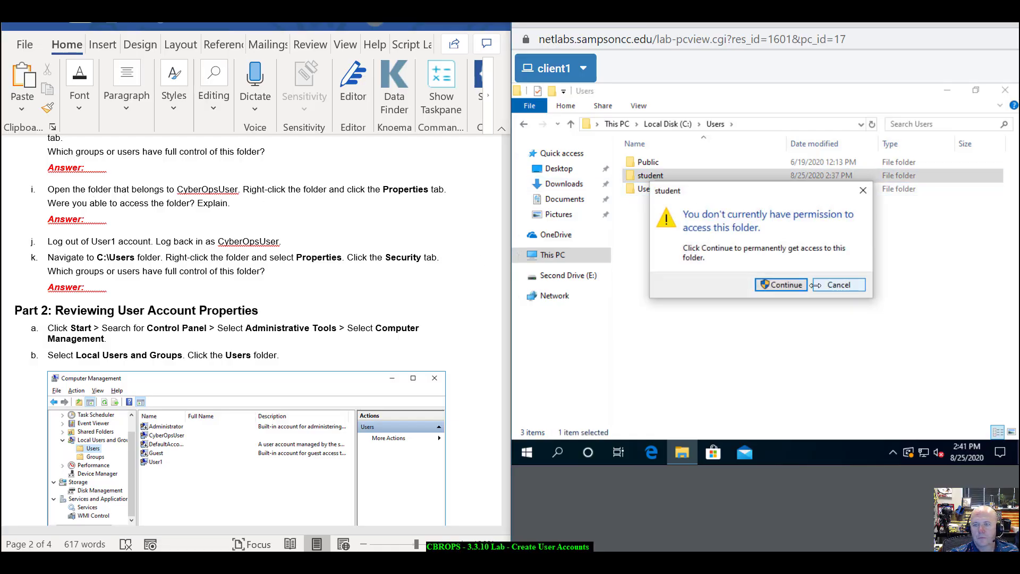
{"action": "left_click", "coordinate": [776, 284]}
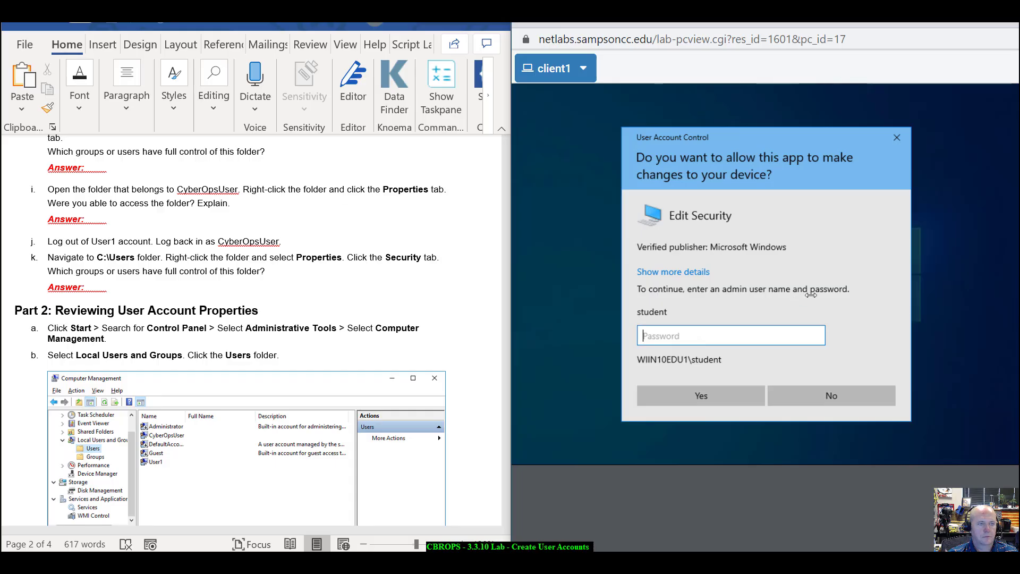
{"action": "left_click", "coordinate": [822, 401]}
- Reopen the student folder, grant permanent access with the admin password, and return to Users
{"action": "left_click", "coordinate": [650, 179]}
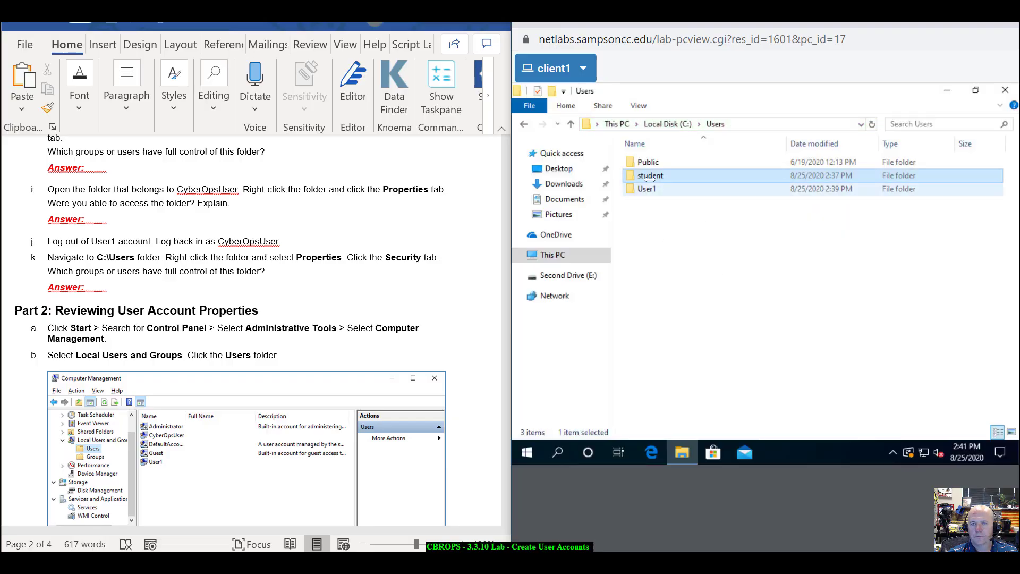
{"action": "double_click", "coordinate": [649, 175]}
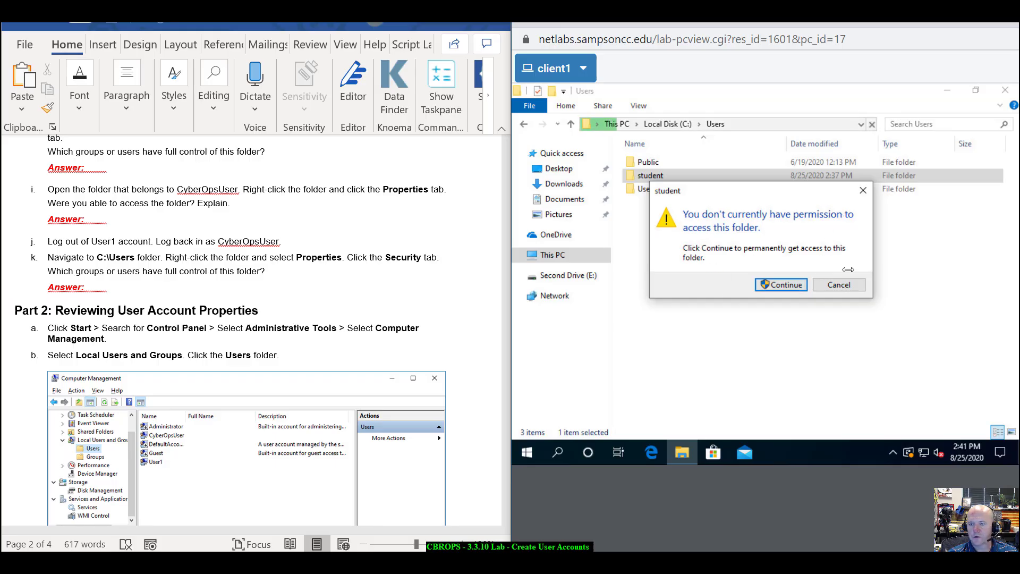
{"action": "left_click", "coordinate": [785, 284]}
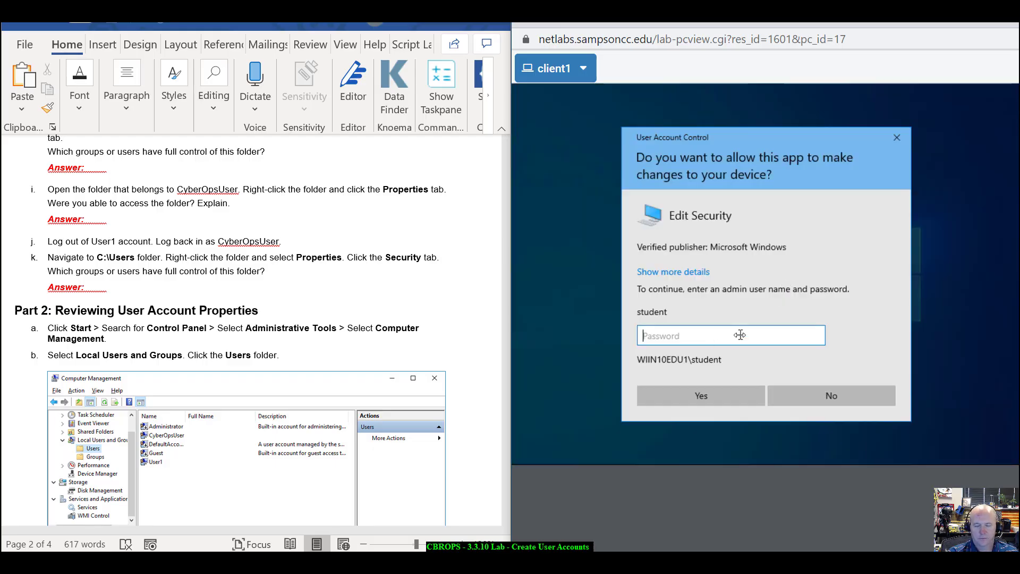
{"action": "type", "text": "p•••••••••"}
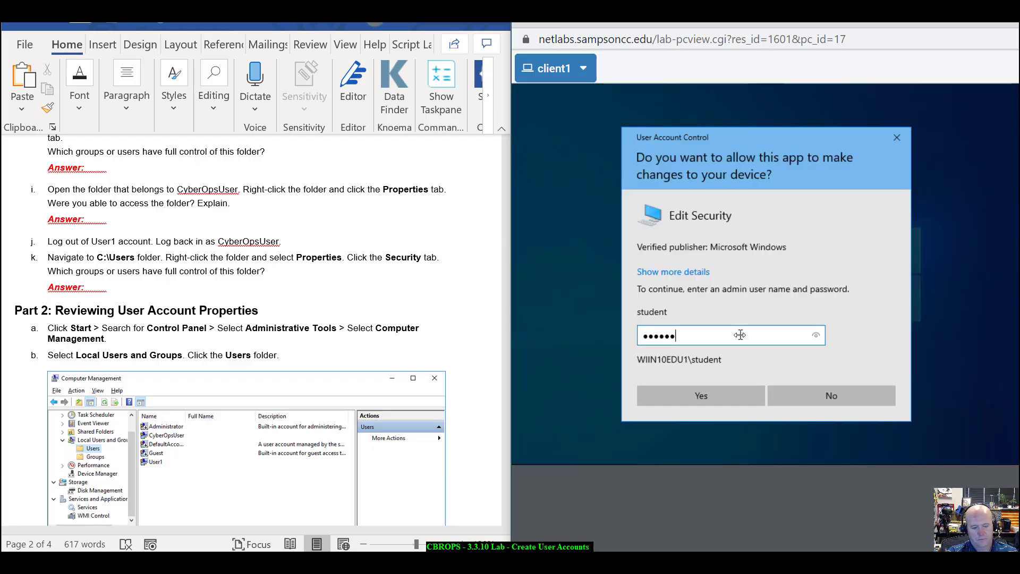
{"action": "key", "text": "Return"}
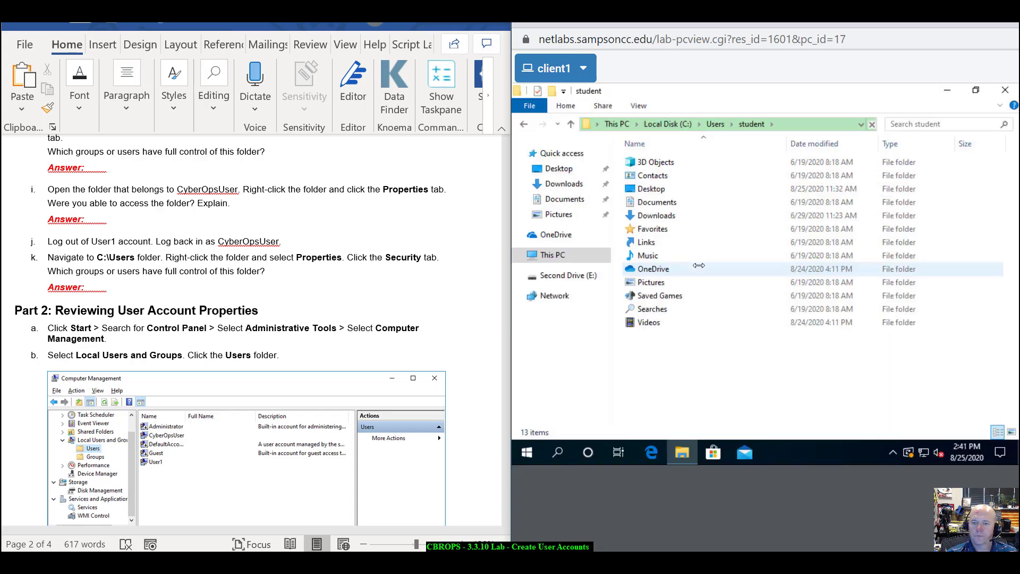
{"action": "left_click", "coordinate": [525, 123]}
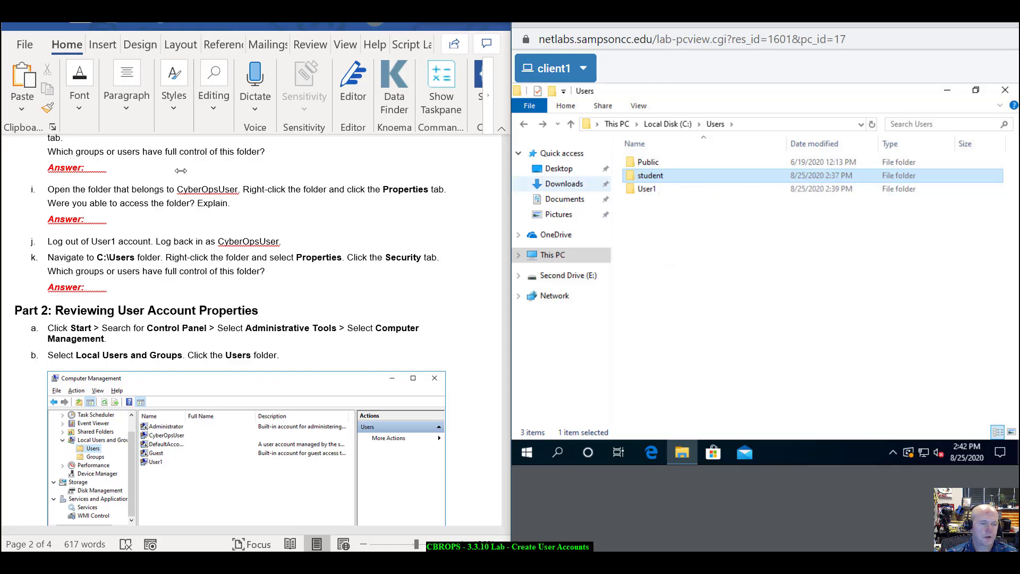
- Sign out of the User1 session from the Start button's right-click menu
{"action": "scroll", "coordinate": [162, 241], "scroll_direction": "down", "scroll_amount": 3}
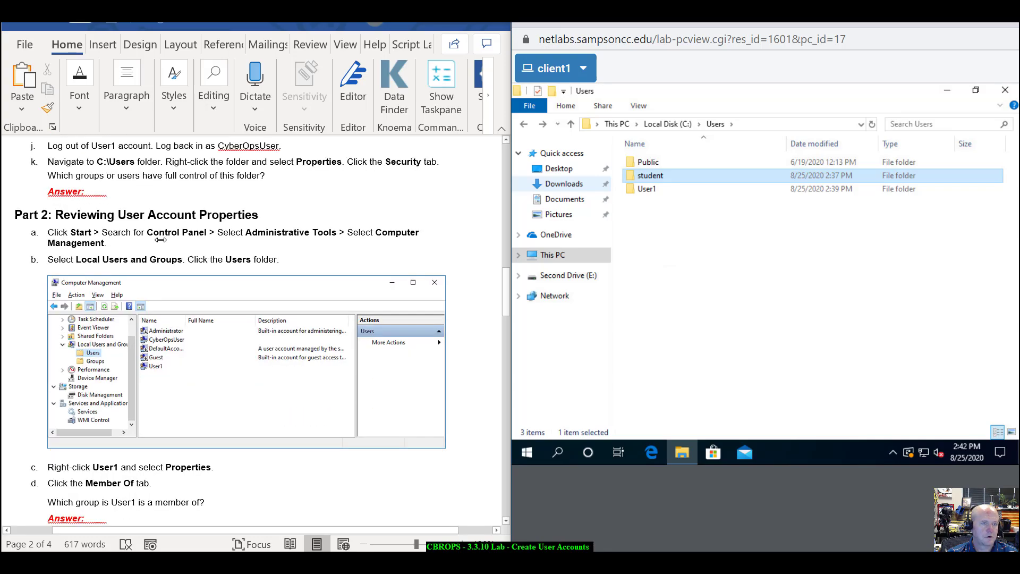
{"action": "right_click", "coordinate": [522, 447]}
{"action": "mouse_move", "coordinate": [568, 415]}
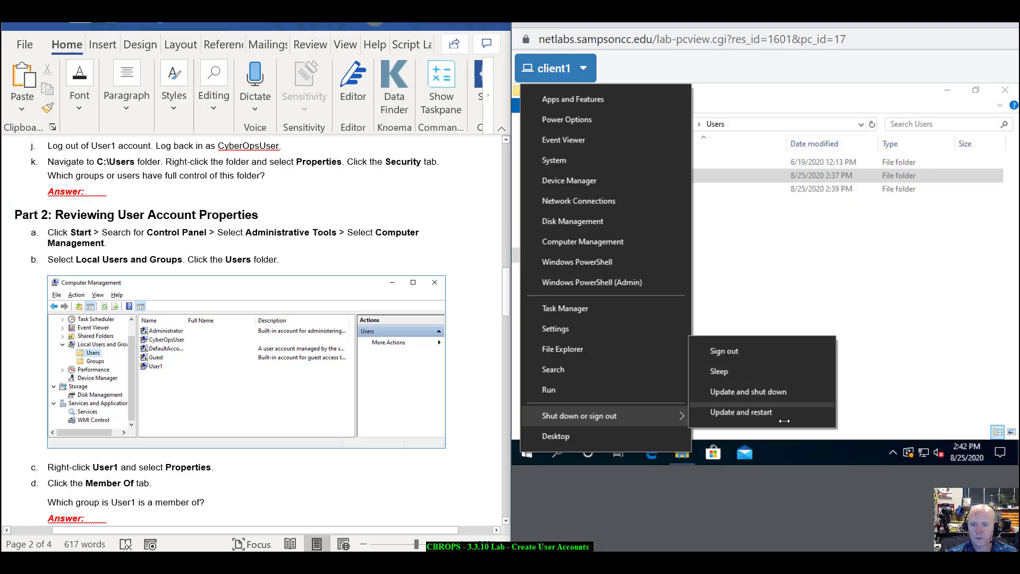
{"action": "left_click", "coordinate": [748, 347]}
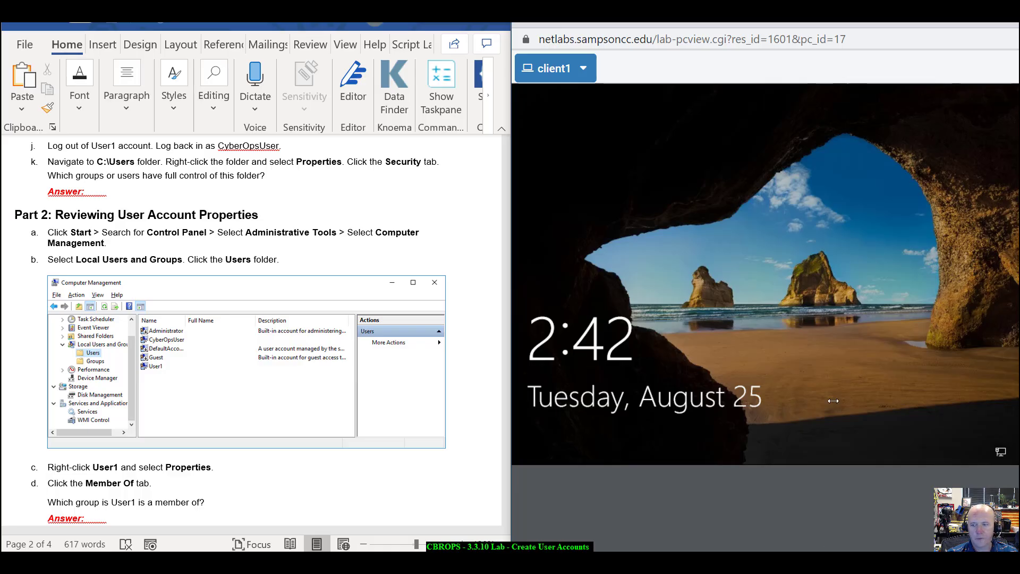
- Sign in to the lab VM as the student account by entering its password
{"action": "left_click", "coordinate": [830, 332]}
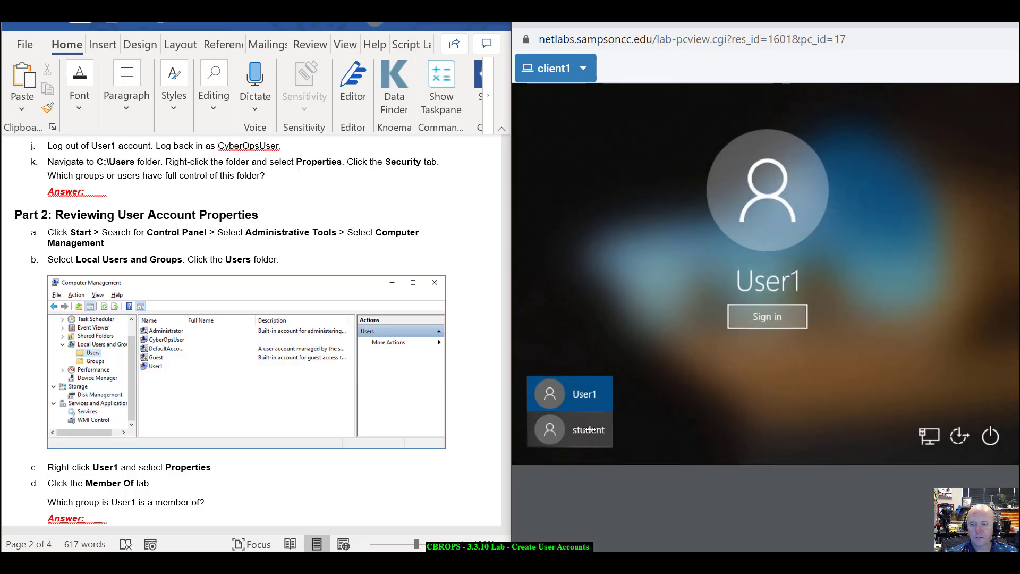
{"action": "left_click", "coordinate": [590, 429]}
{"action": "type", "text": "c"}
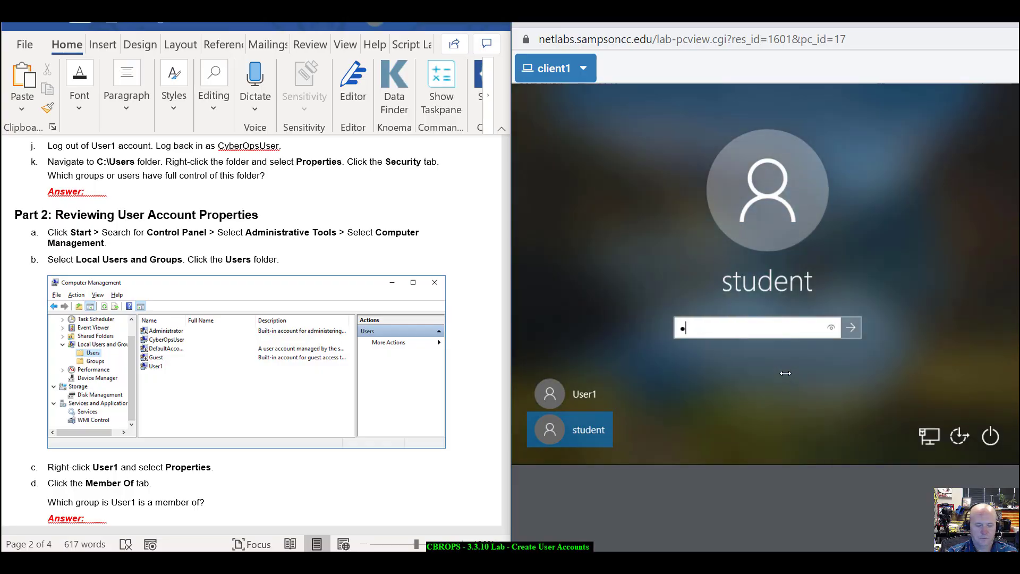
{"action": "type", "text": "i"}
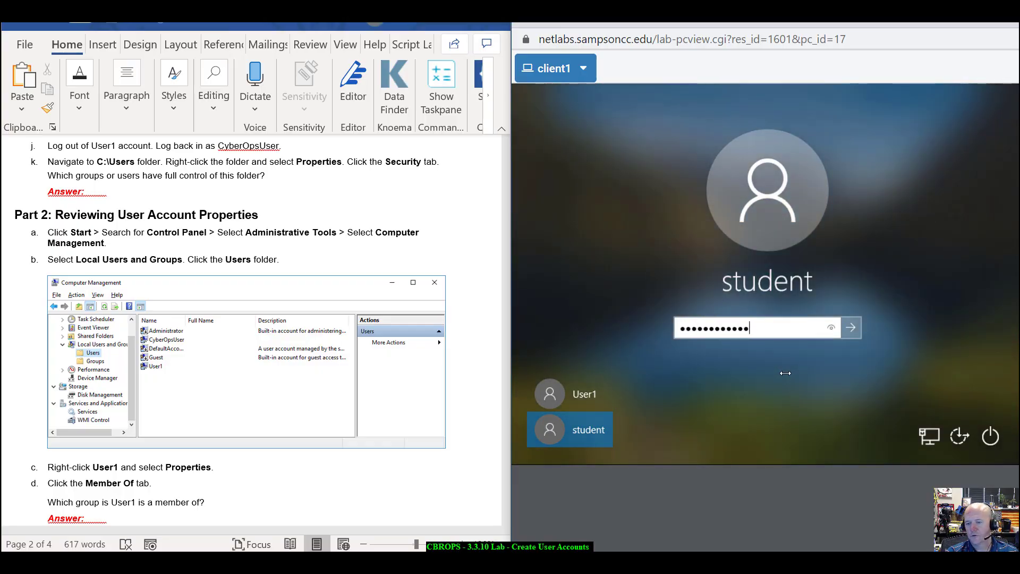
{"action": "key", "text": "Return"}
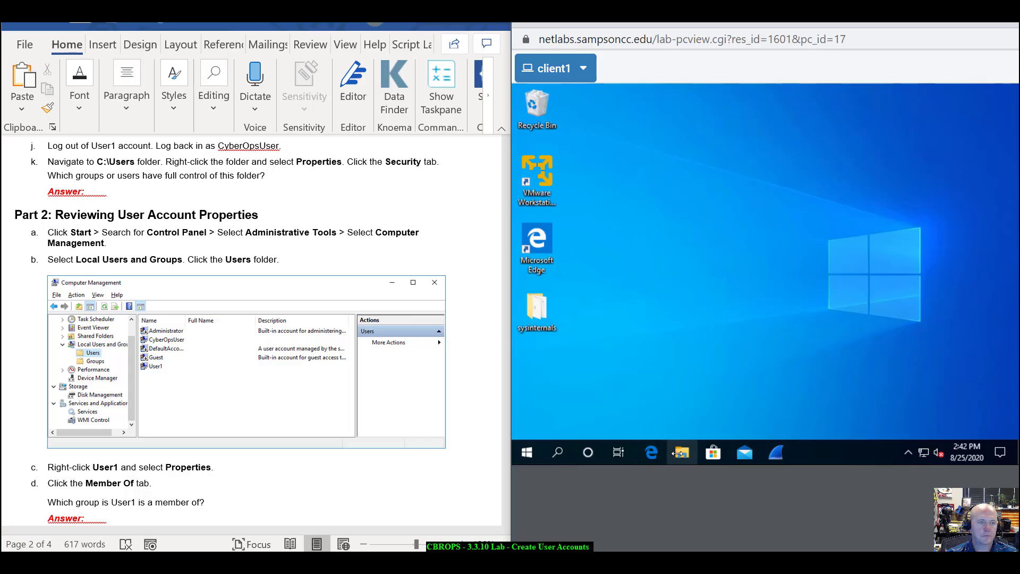
- Open File Explorer and browse Local Disk (C:) and its Users folder
{"action": "left_click", "coordinate": [679, 452]}
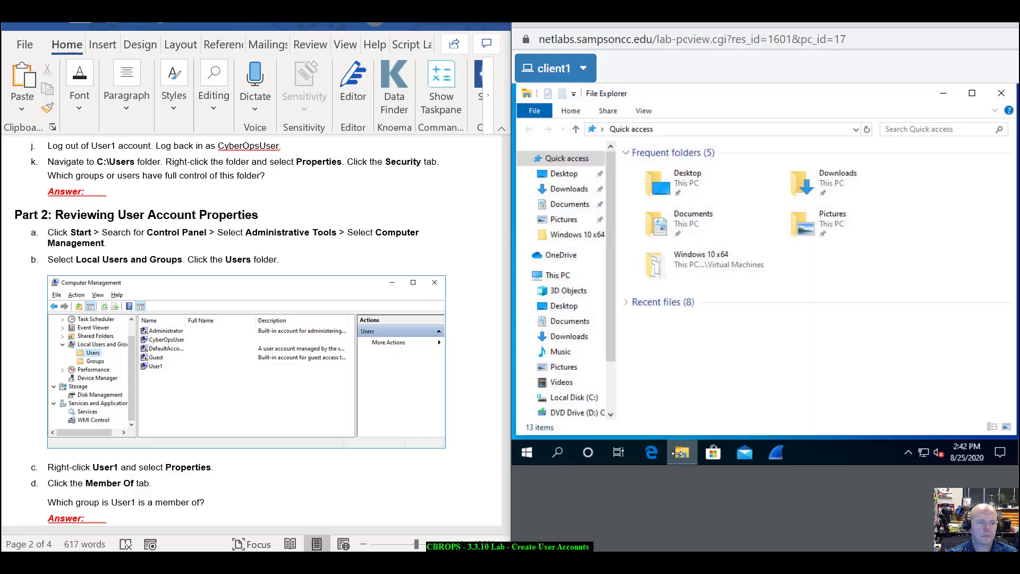
{"action": "left_click", "coordinate": [570, 396]}
{"action": "double_click", "coordinate": [647, 247]}
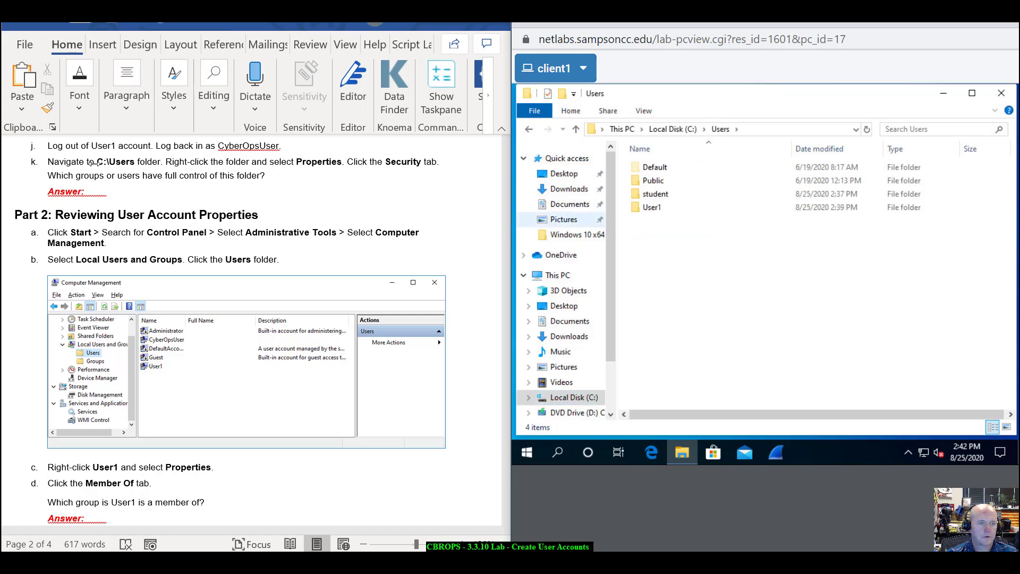
{"action": "left_click", "coordinate": [179, 173]}
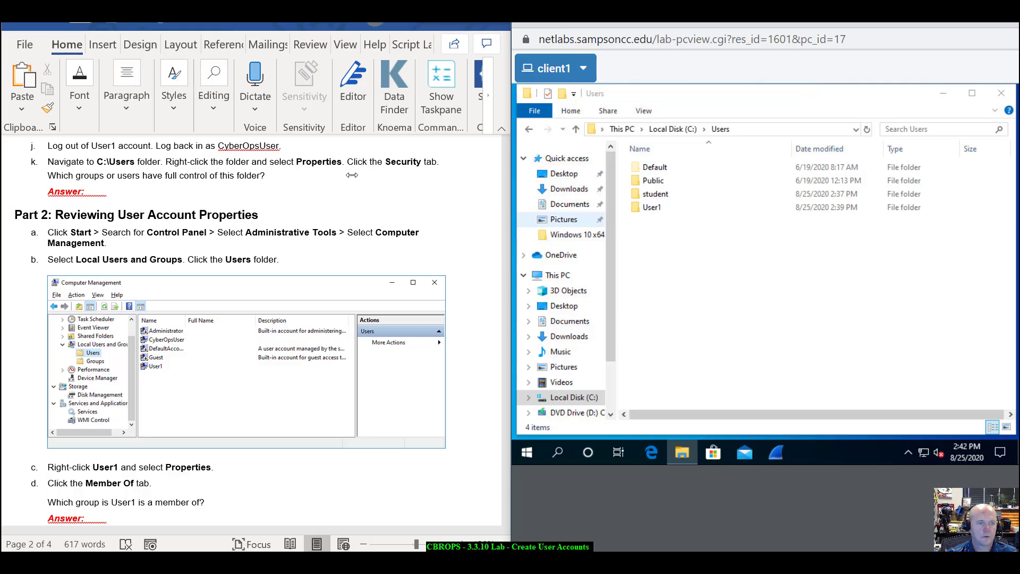
{"action": "left_click", "coordinate": [531, 129]}
- Open the Users folder's Security properties and view the SYSTEM and Administrators permissions
{"action": "right_click", "coordinate": [651, 247]}
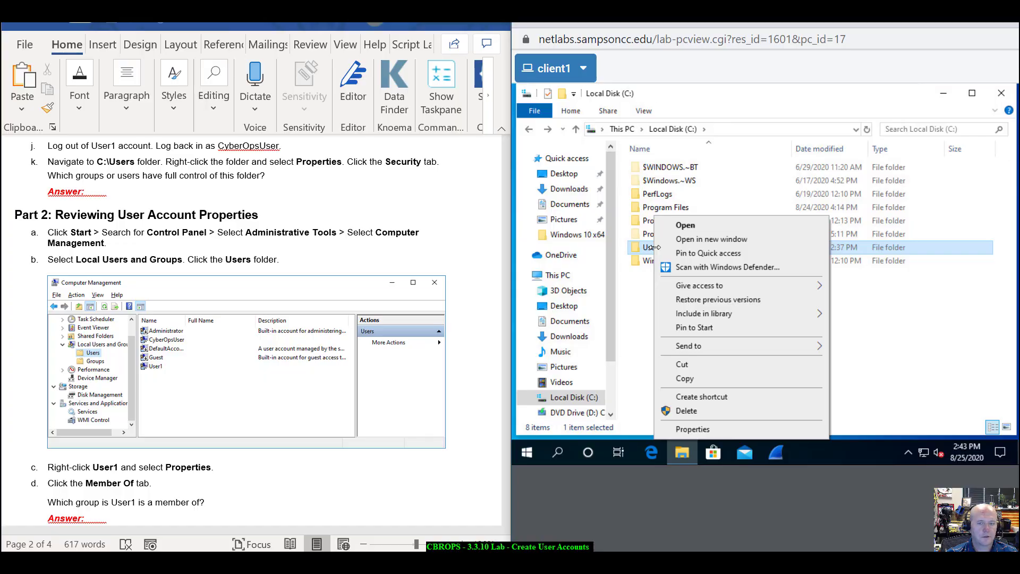
{"action": "left_click", "coordinate": [692, 429]}
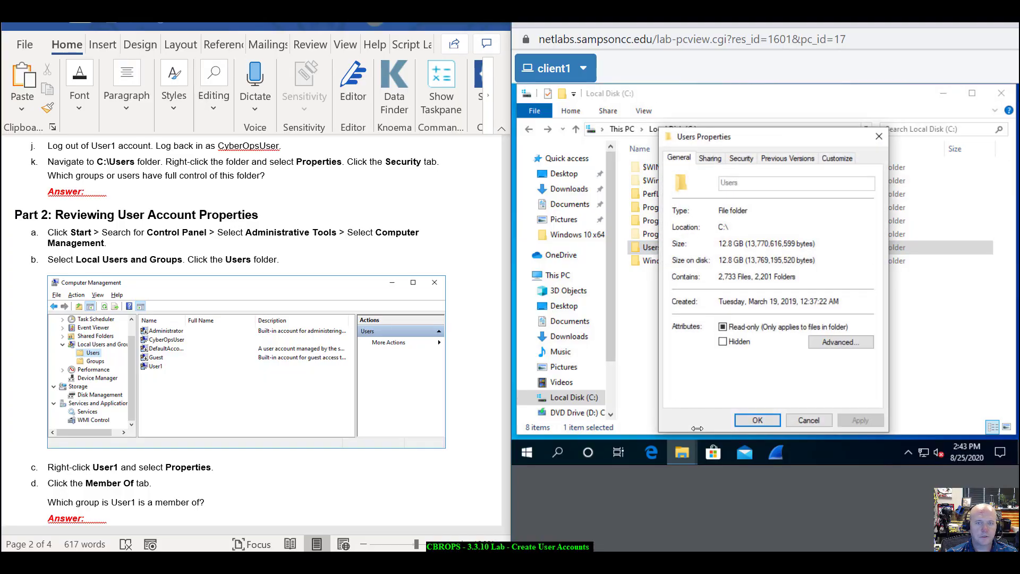
{"action": "left_click", "coordinate": [740, 158]}
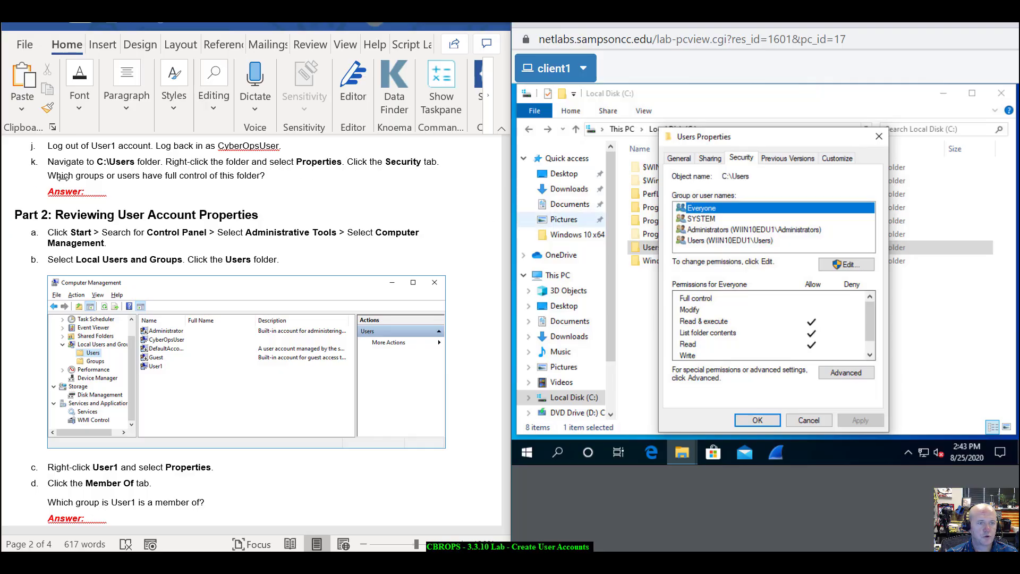
{"action": "left_click", "coordinate": [703, 219]}
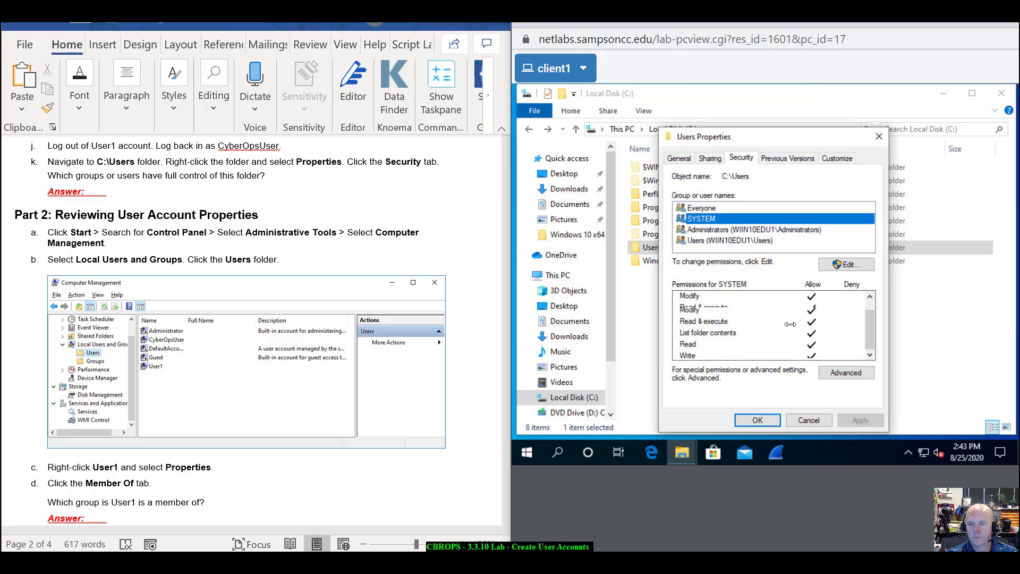
{"action": "left_click", "coordinate": [722, 229]}
- Compare the Users, Administrators, SYSTEM and Everyone permissions, then close the Users properties
{"action": "scroll", "coordinate": [775, 330], "scroll_direction": "down", "scroll_amount": 1}
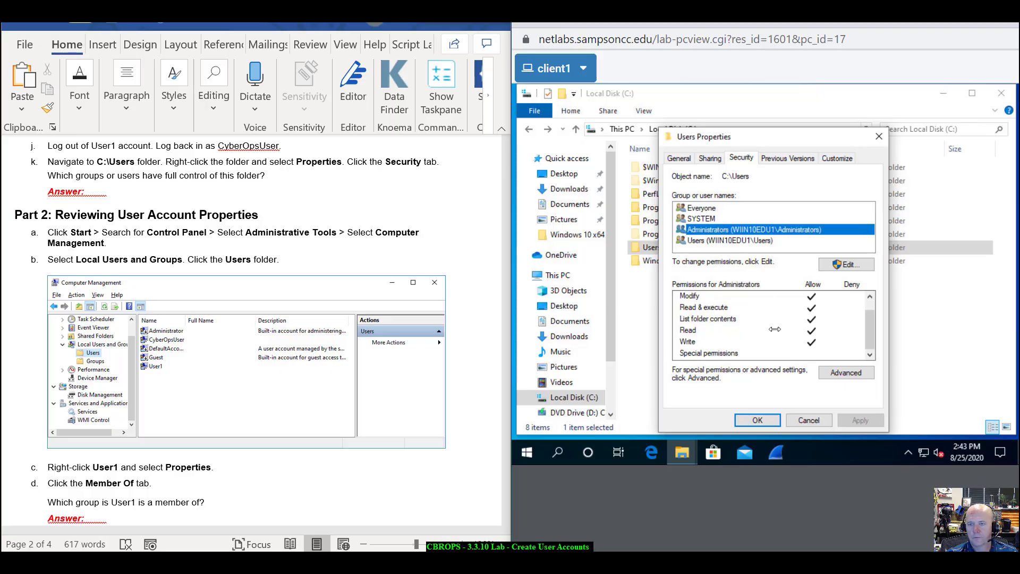
{"action": "scroll", "coordinate": [767, 306], "scroll_direction": "up", "scroll_amount": 1}
{"action": "left_click", "coordinate": [713, 240]}
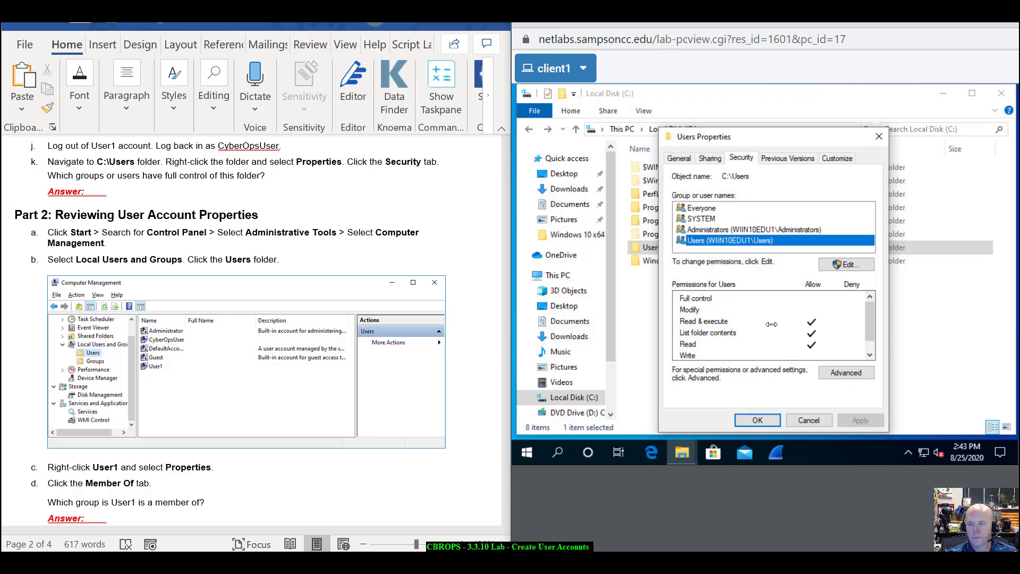
{"action": "scroll", "coordinate": [770, 325], "scroll_direction": "down", "scroll_amount": 1}
{"action": "scroll", "coordinate": [770, 325], "scroll_direction": "up", "scroll_amount": 1}
{"action": "left_click", "coordinate": [703, 230]}
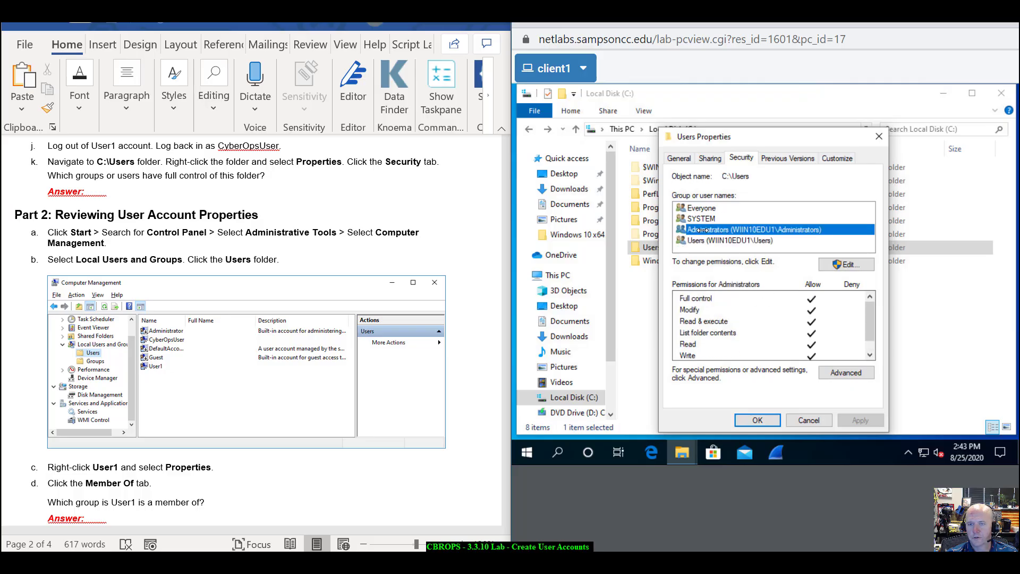
{"action": "left_click", "coordinate": [698, 218]}
{"action": "left_click", "coordinate": [699, 208]}
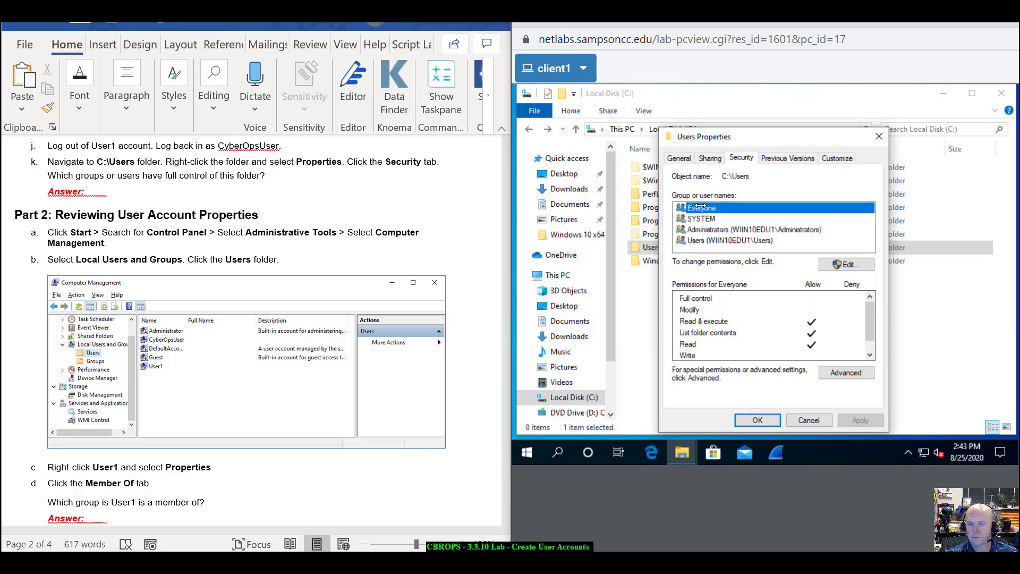
{"action": "left_click", "coordinate": [704, 220]}
{"action": "left_click", "coordinate": [706, 229]}
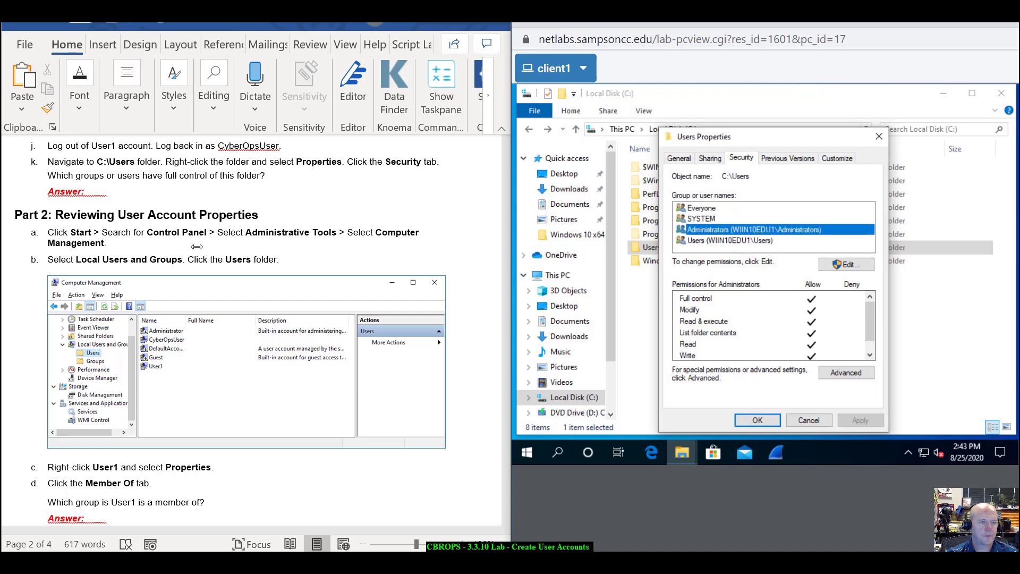
{"action": "scroll", "coordinate": [196, 247], "scroll_direction": "down", "scroll_amount": 2}
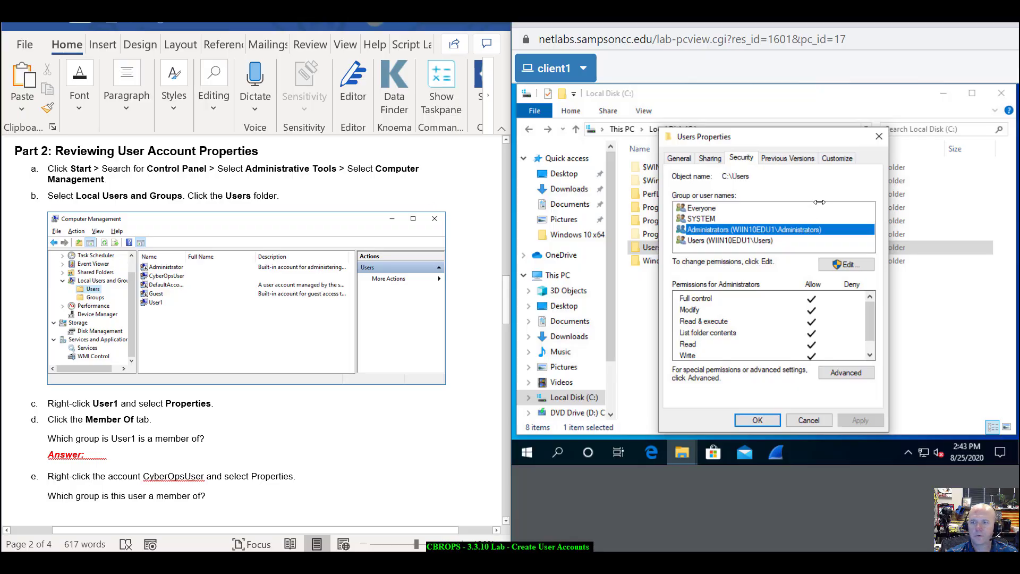
{"action": "left_click", "coordinate": [879, 137]}
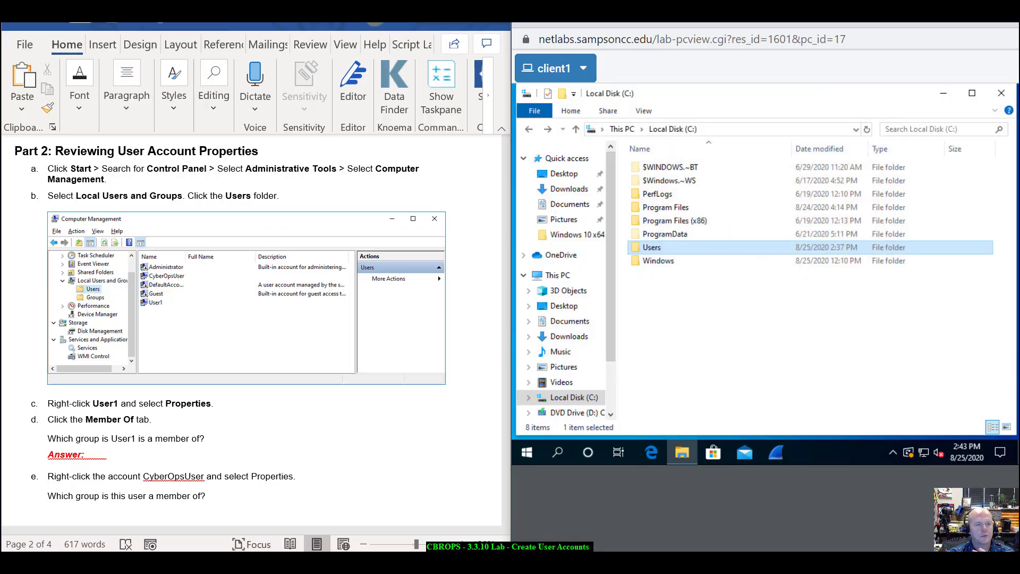
- Close File Explorer and launch Computer Management from Control Panel's Administrative Tools
{"action": "left_click", "coordinate": [1001, 93]}
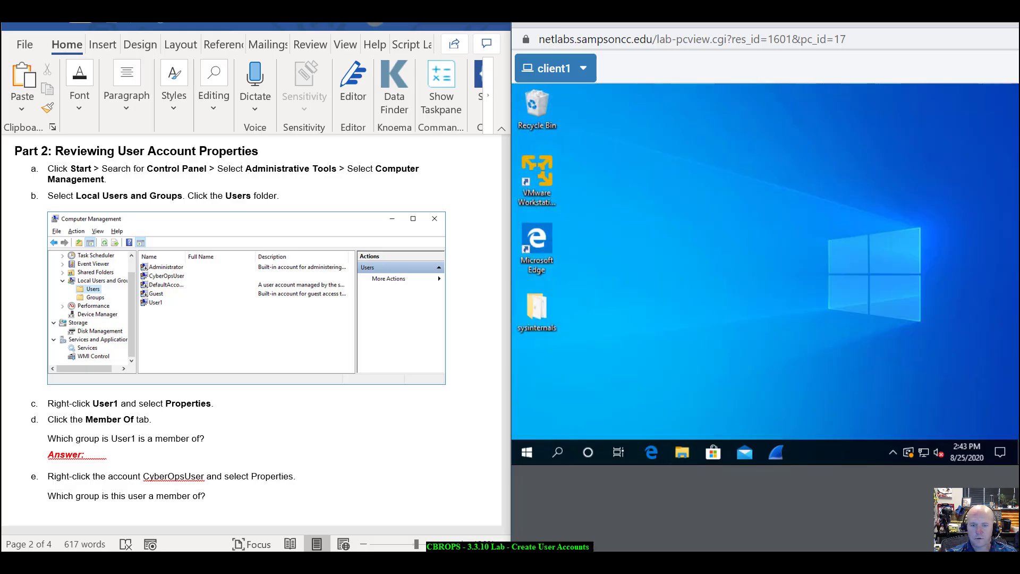
{"action": "left_click", "coordinate": [526, 452]}
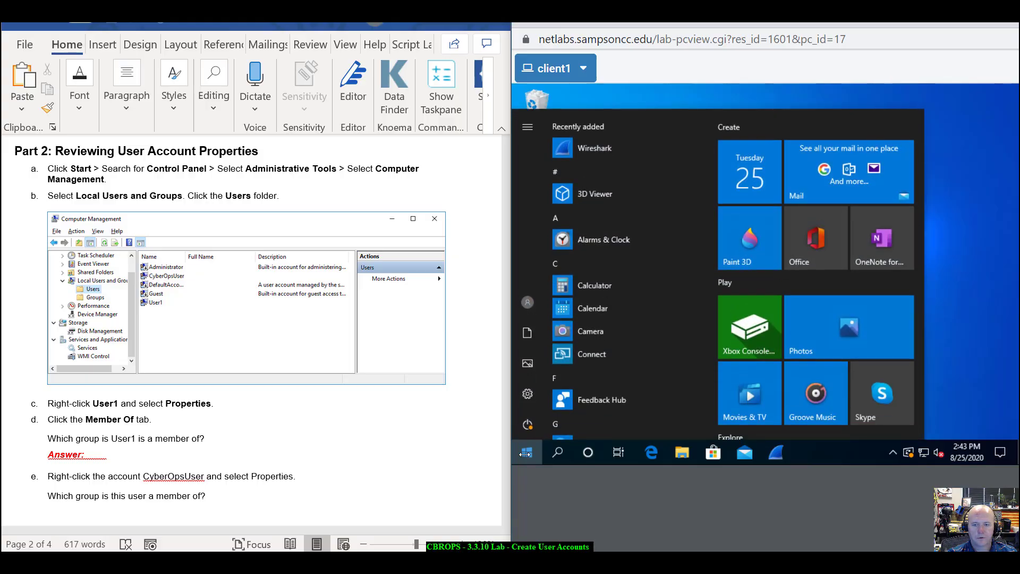
{"action": "left_click", "coordinate": [558, 452]}
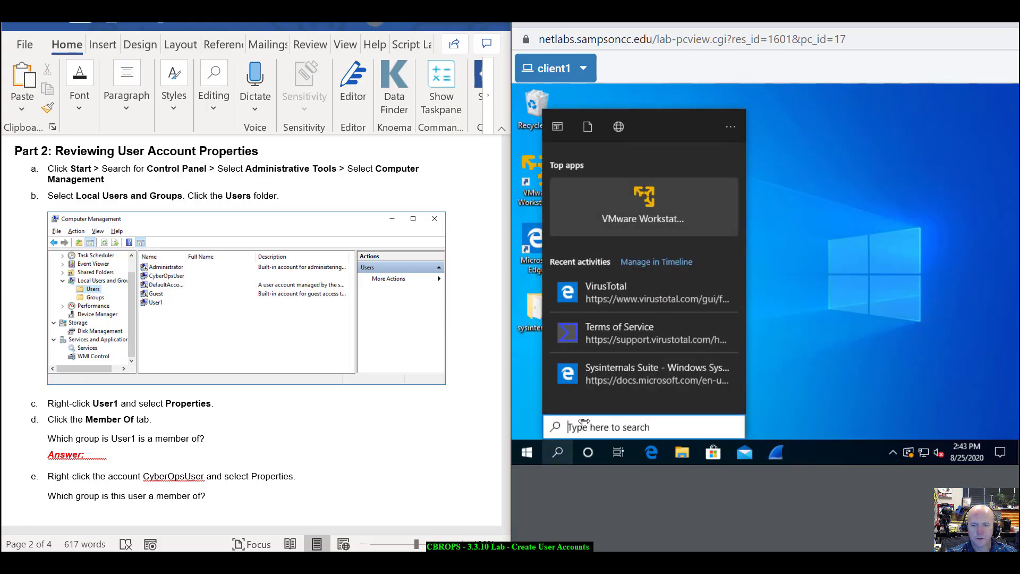
{"action": "type", "text": "control"}
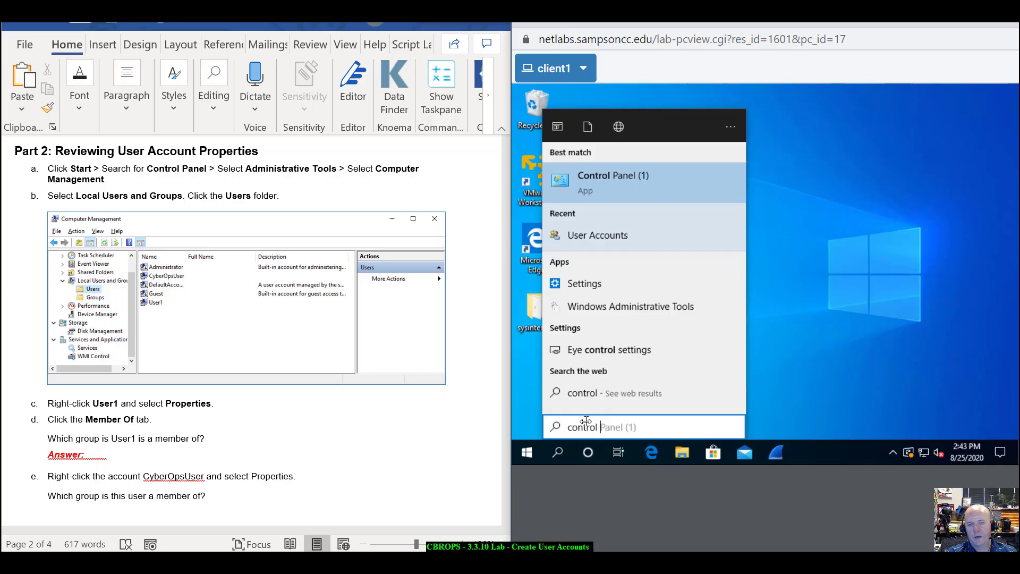
{"action": "key", "text": "Return"}
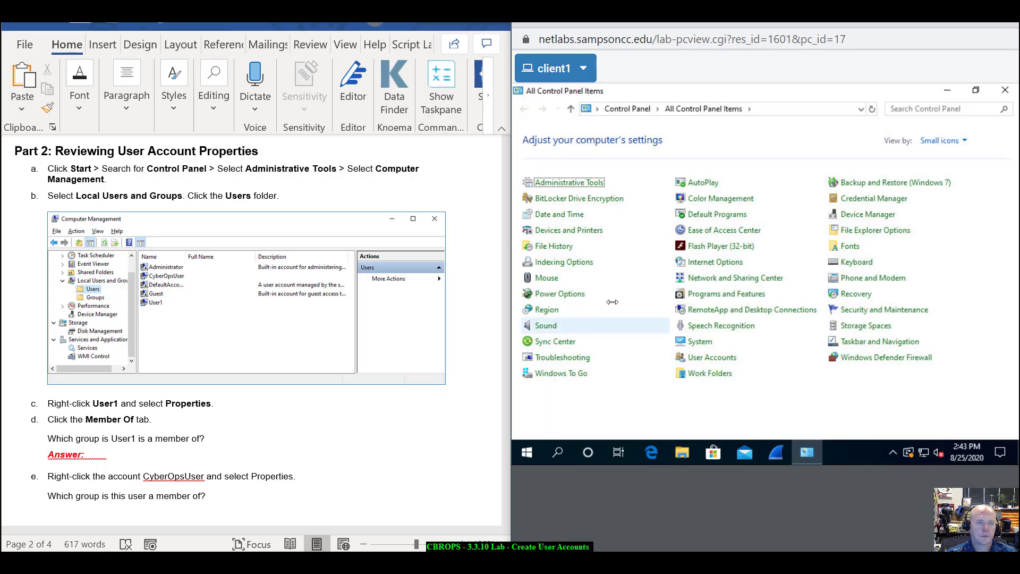
{"action": "left_click", "coordinate": [556, 181]}
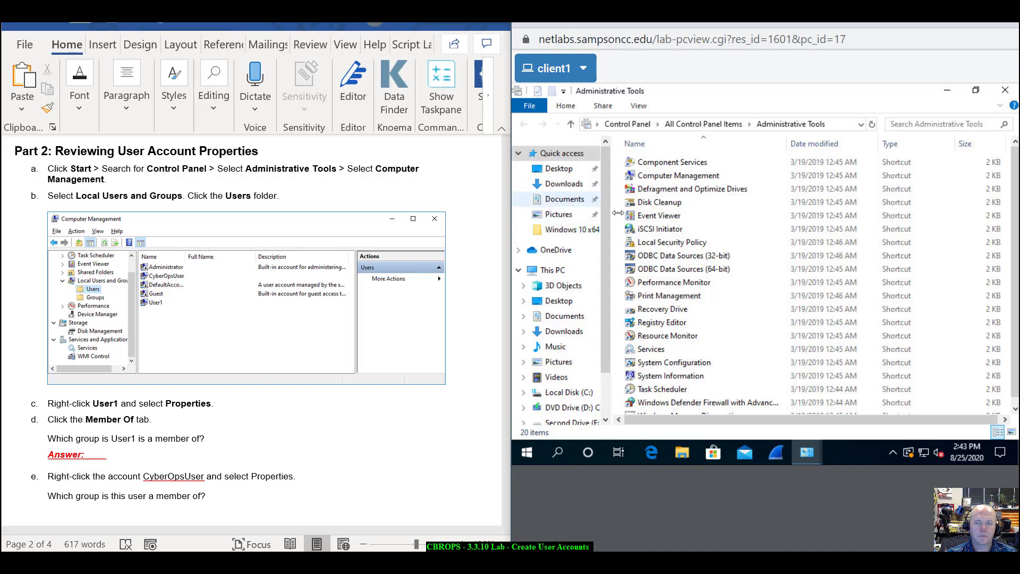
{"action": "left_click", "coordinate": [696, 176]}
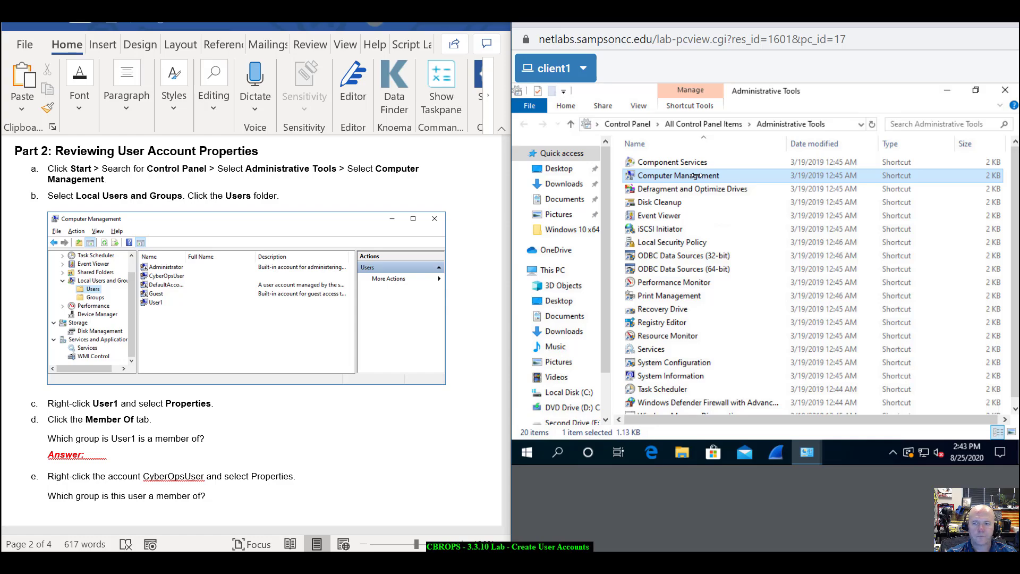
{"action": "double_click", "coordinate": [696, 176]}
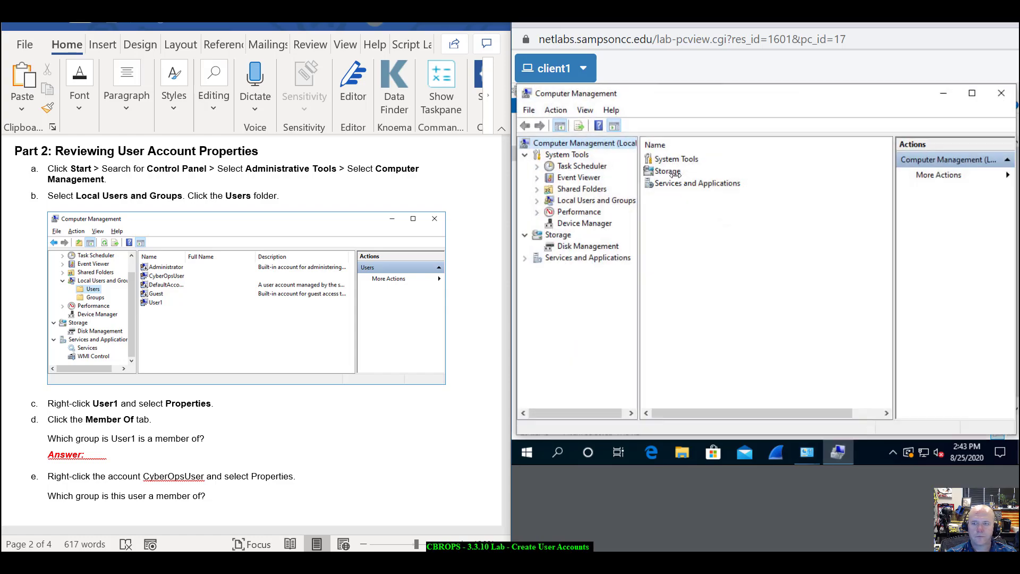
- Expand Local Users and Groups to list the local accounts, widening the Name column
{"action": "double_click", "coordinate": [601, 201]}
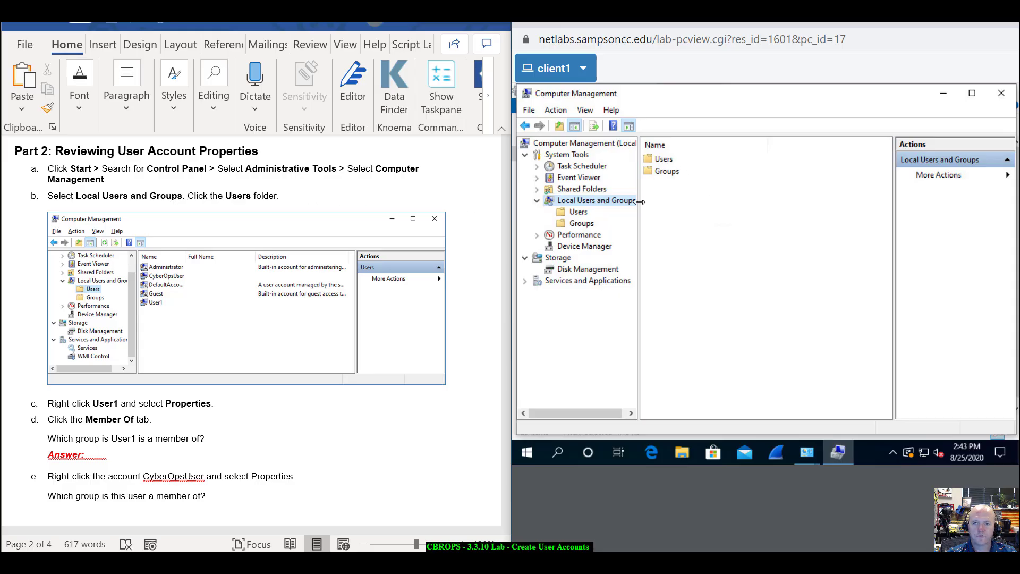
{"action": "left_click", "coordinate": [577, 212]}
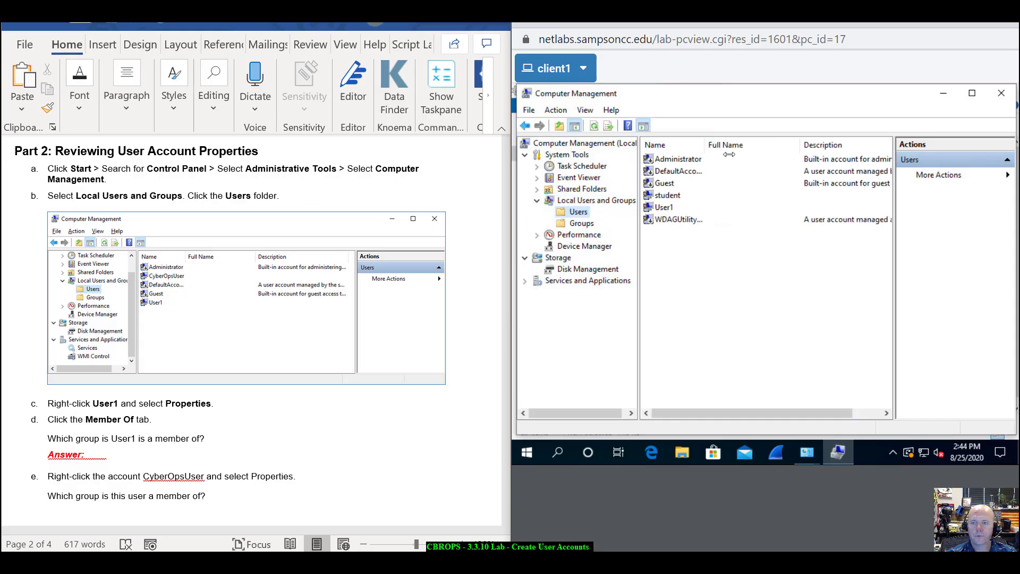
{"action": "left_click_drag", "start_coordinate": [732, 150], "coordinate": [723, 151]}
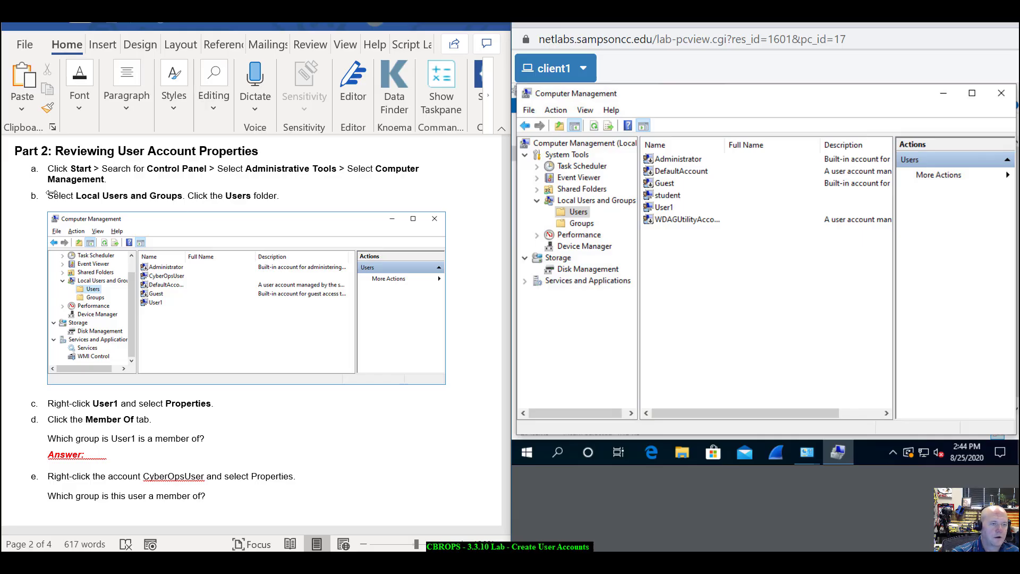
{"action": "scroll", "coordinate": [255, 301], "scroll_direction": "down", "scroll_amount": 3}
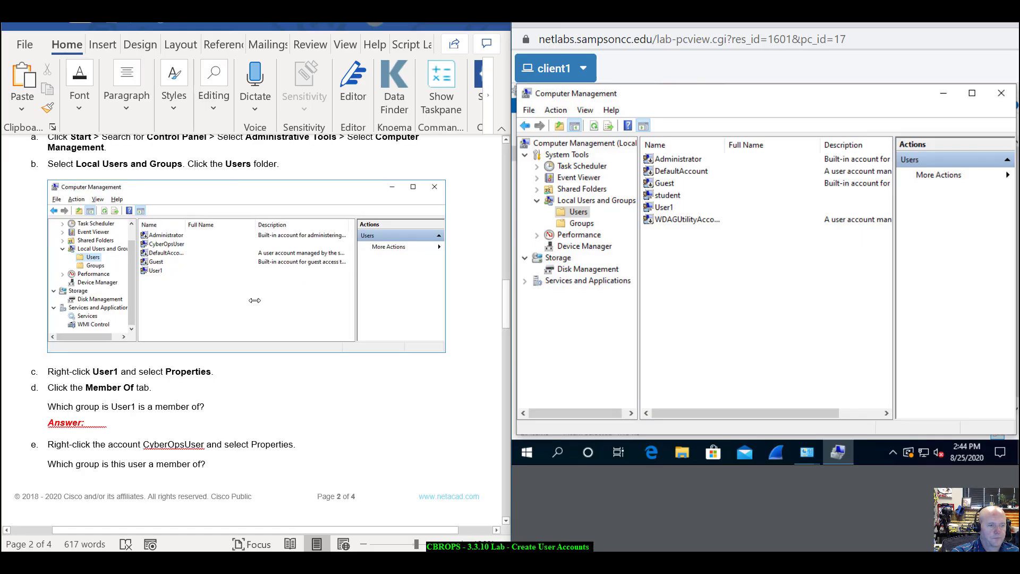
{"action": "scroll", "coordinate": [254, 300], "scroll_direction": "down", "scroll_amount": 3}
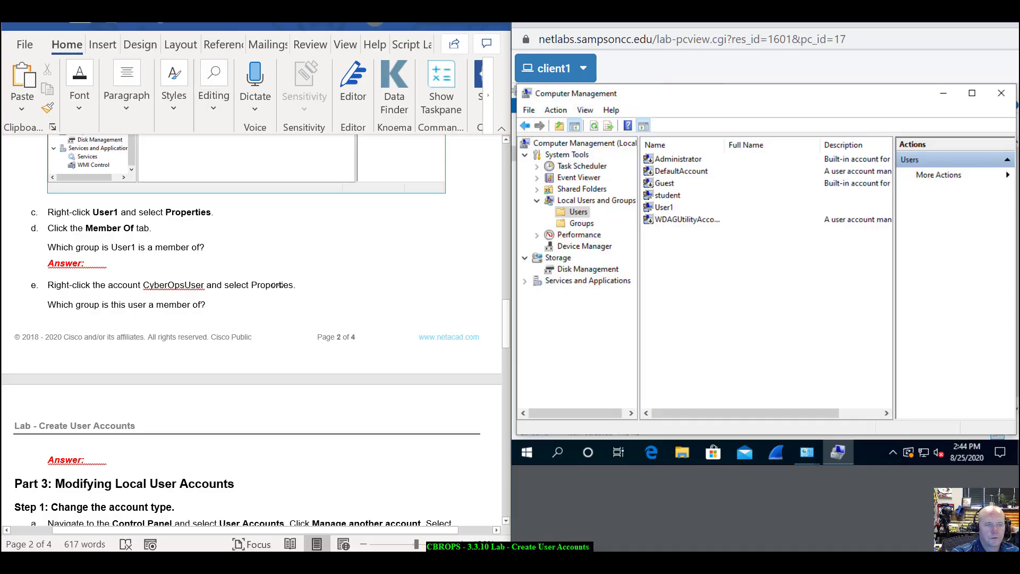
{"action": "scroll", "coordinate": [277, 287], "scroll_direction": "up", "scroll_amount": 1}
- Check User1's Member Of tab, which shows only Users, and cancel
{"action": "right_click", "coordinate": [668, 210]}
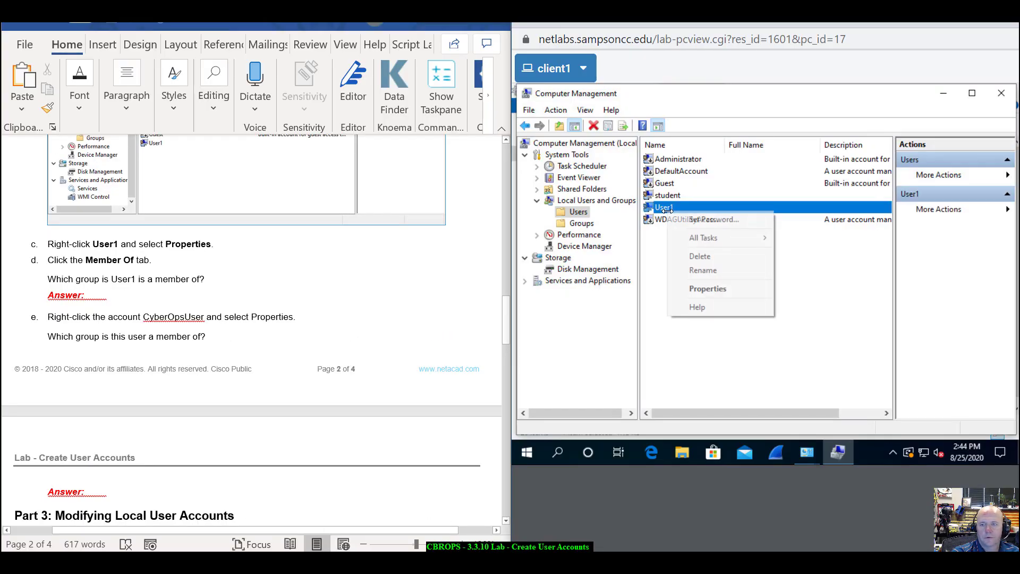
{"action": "left_click", "coordinate": [708, 289]}
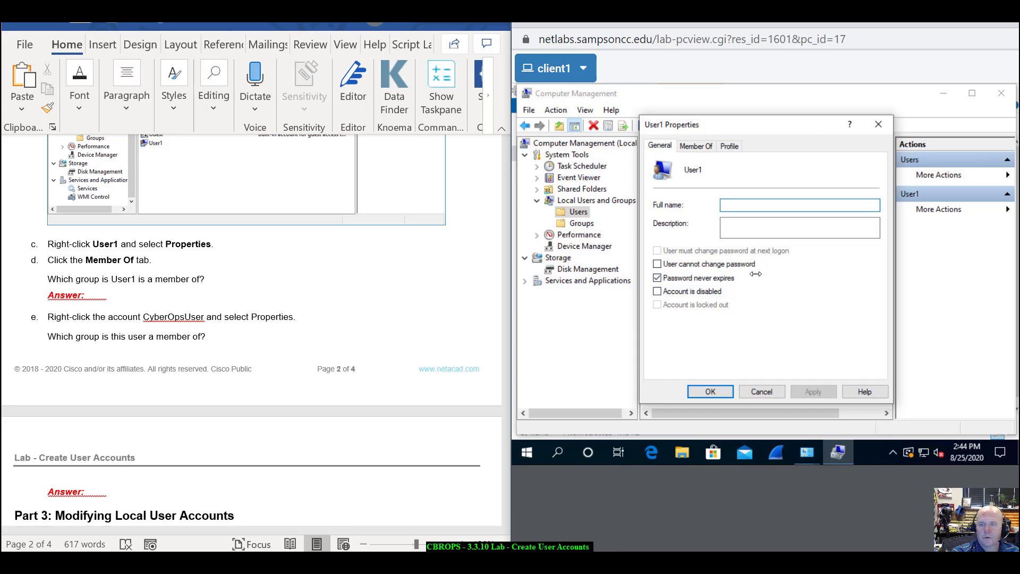
{"action": "left_click", "coordinate": [694, 147]}
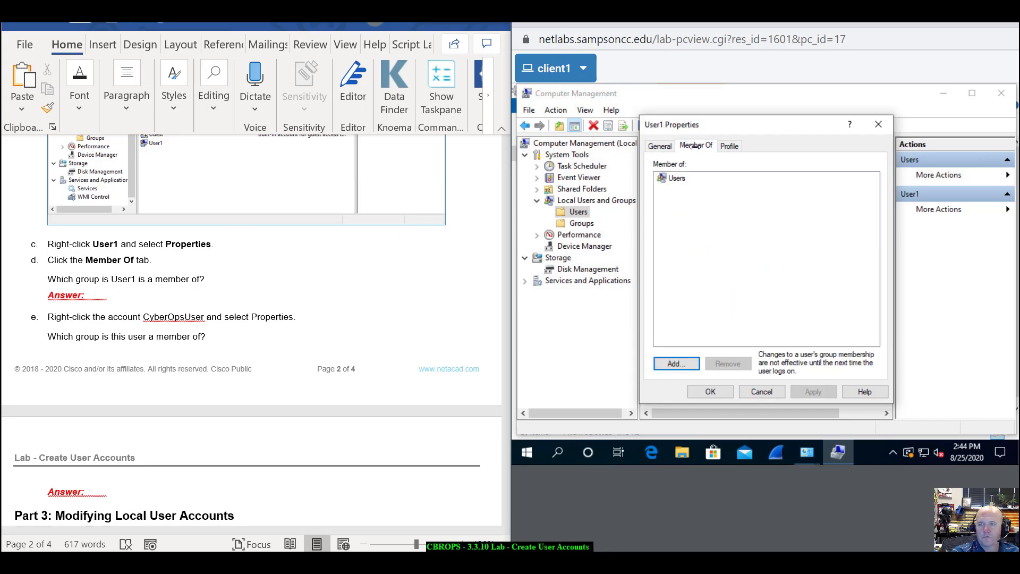
{"action": "left_click", "coordinate": [676, 178]}
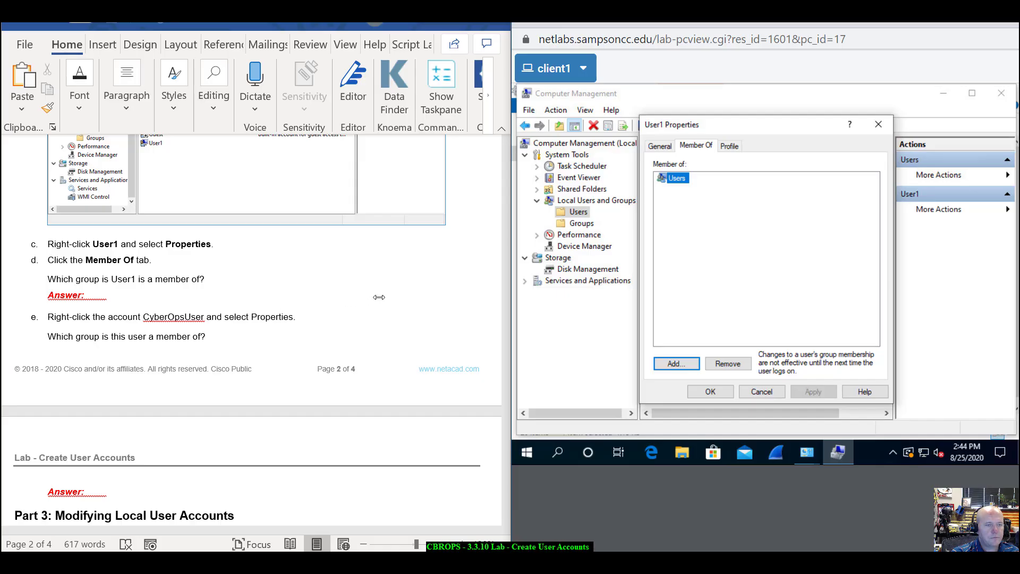
{"action": "scroll", "coordinate": [286, 385], "scroll_direction": "down", "scroll_amount": 3}
{"action": "scroll", "coordinate": [286, 384], "scroll_direction": "up", "scroll_amount": 2}
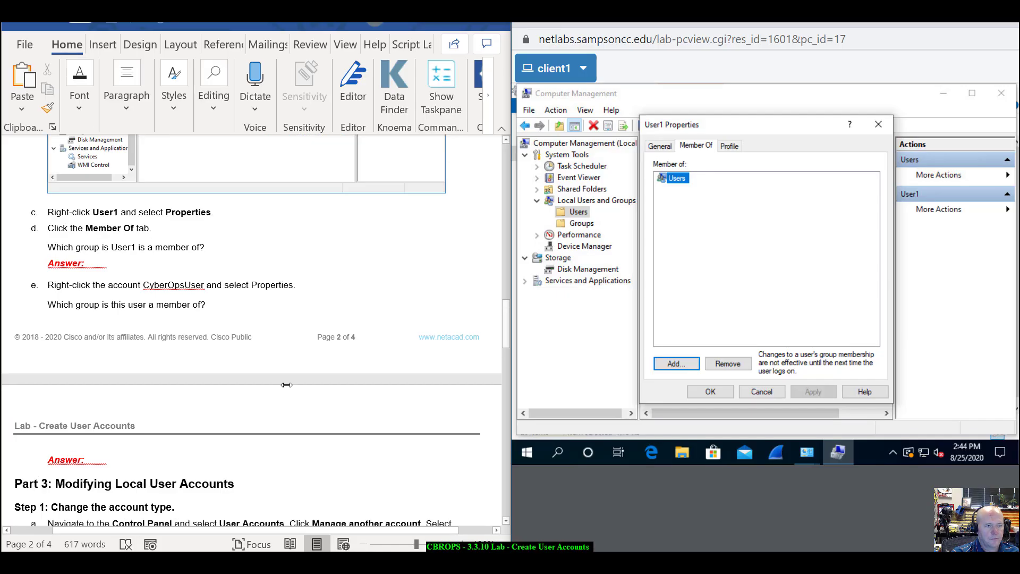
{"action": "left_click", "coordinate": [761, 392]}
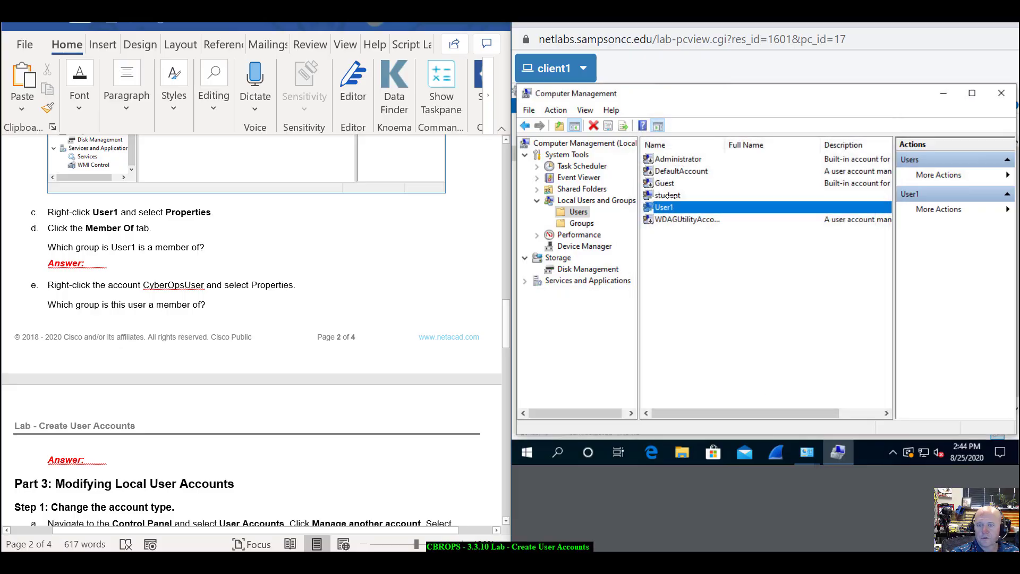
- Open the student account's Member Of tab and select its Administrators membership
{"action": "right_click", "coordinate": [670, 195]}
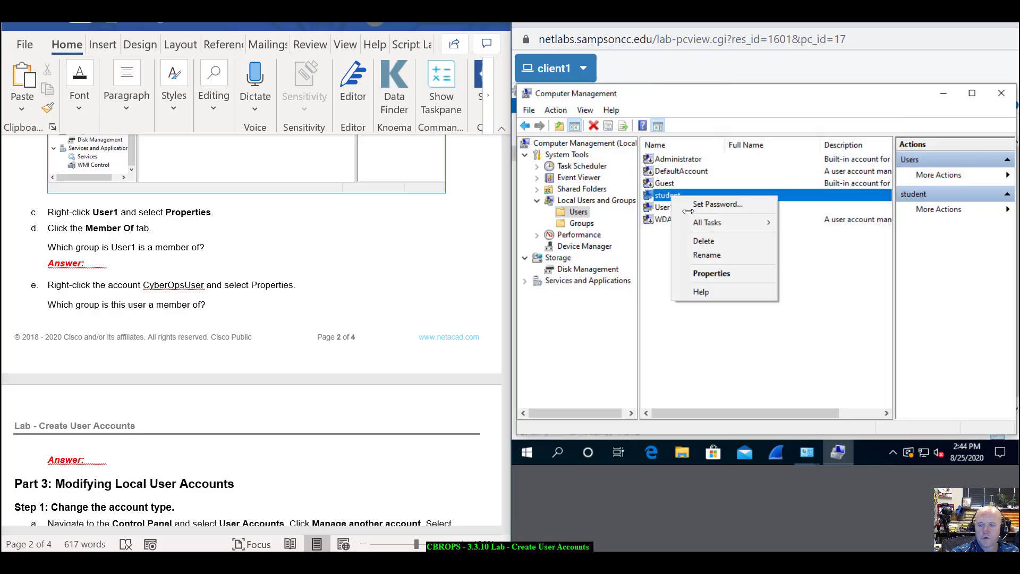
{"action": "left_click", "coordinate": [711, 273]}
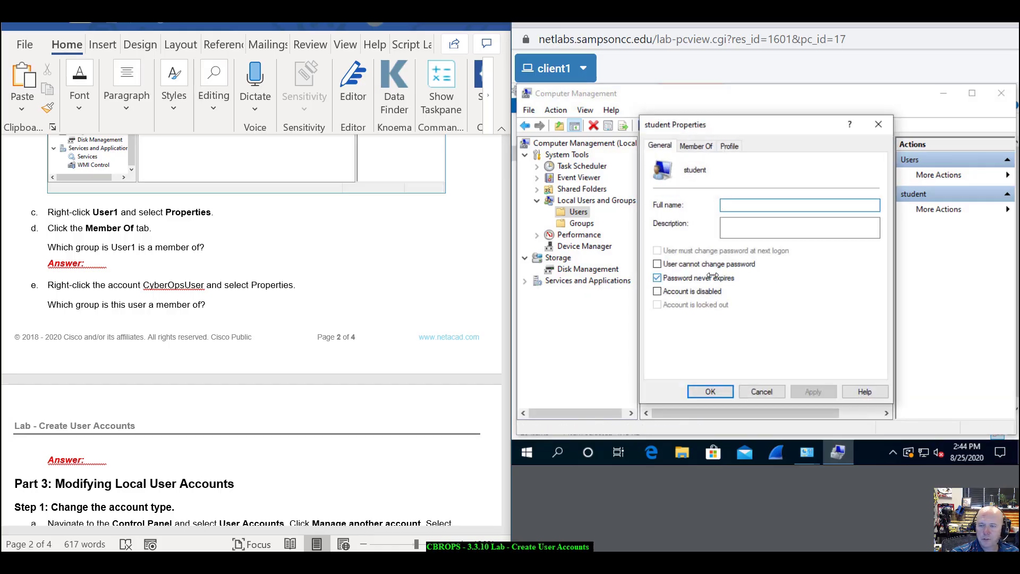
{"action": "left_click", "coordinate": [695, 145]}
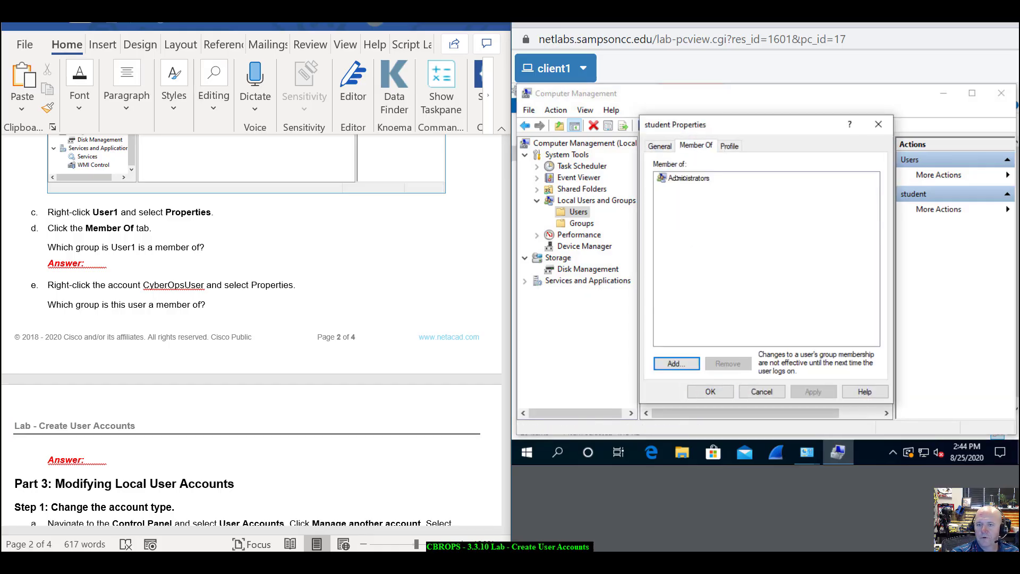
{"action": "left_click", "coordinate": [682, 178]}
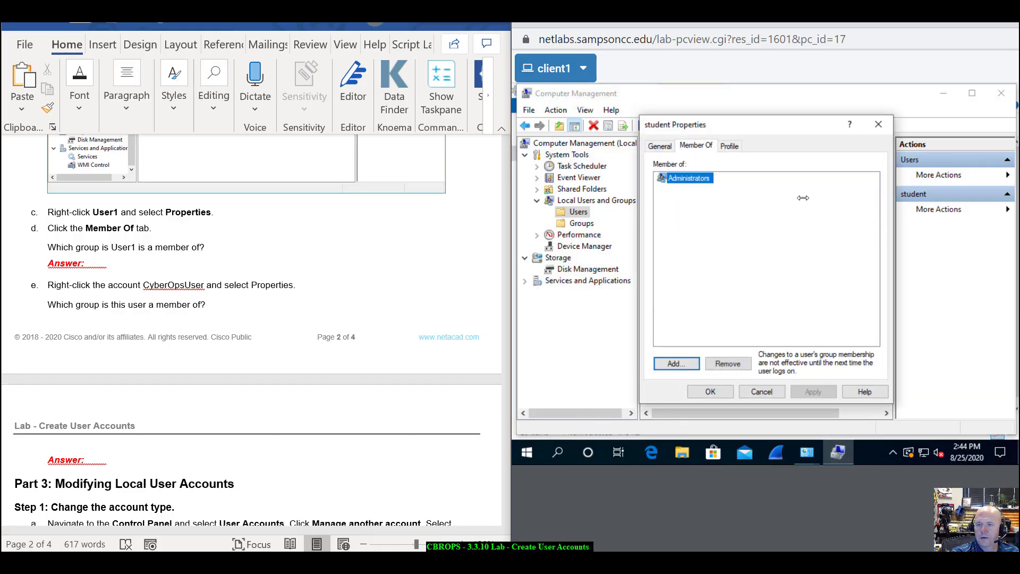
- Cancel the student Properties dialog and scroll the lab sheet to Step 2
{"action": "left_click", "coordinate": [762, 392]}
{"action": "scroll", "coordinate": [345, 385], "scroll_direction": "down", "scroll_amount": 3}
{"action": "scroll", "coordinate": [344, 384], "scroll_direction": "down", "scroll_amount": 8}
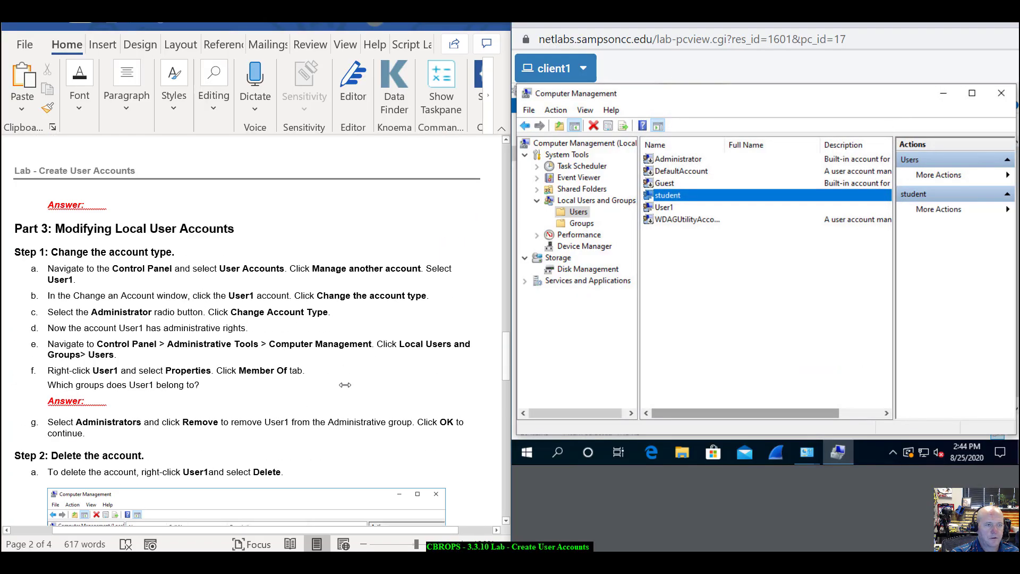
{"action": "scroll", "coordinate": [345, 385], "scroll_direction": "up", "scroll_amount": 1}
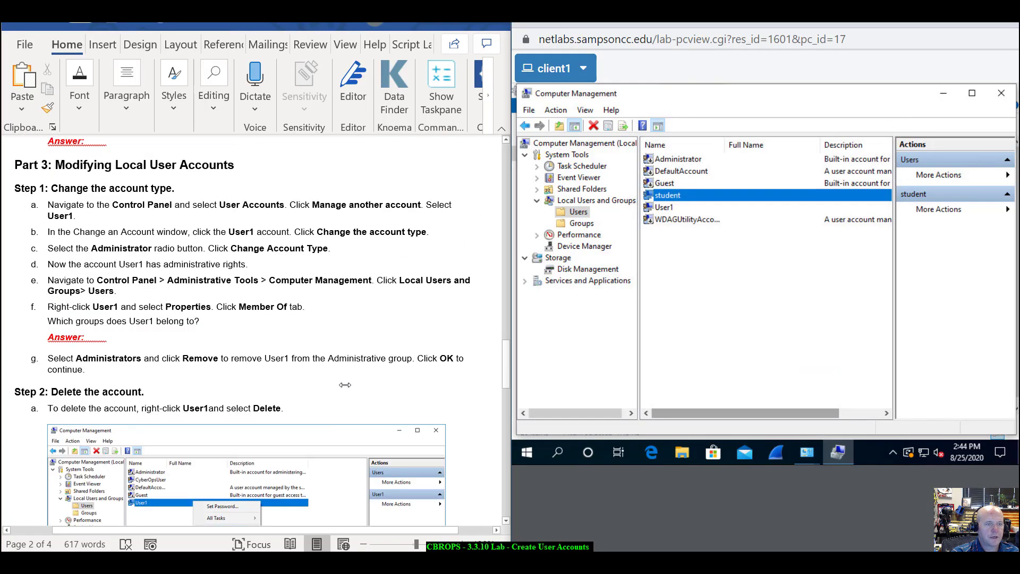
{"action": "scroll", "coordinate": [345, 385], "scroll_direction": "down", "scroll_amount": 1}
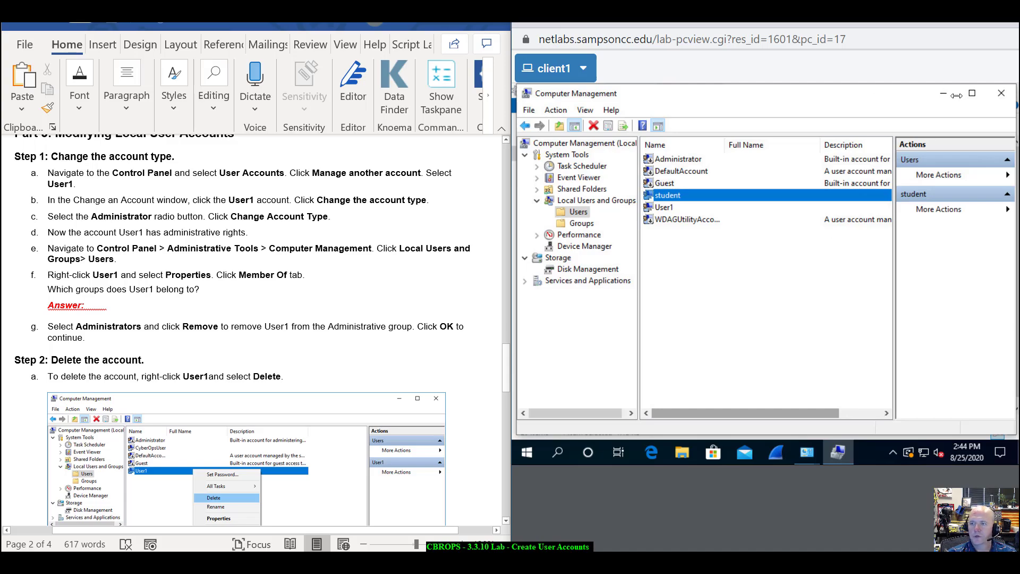
- Close Computer Management and open User1's page via Control Panel's User Accounts > Manage another account
{"action": "left_click", "coordinate": [1000, 93]}
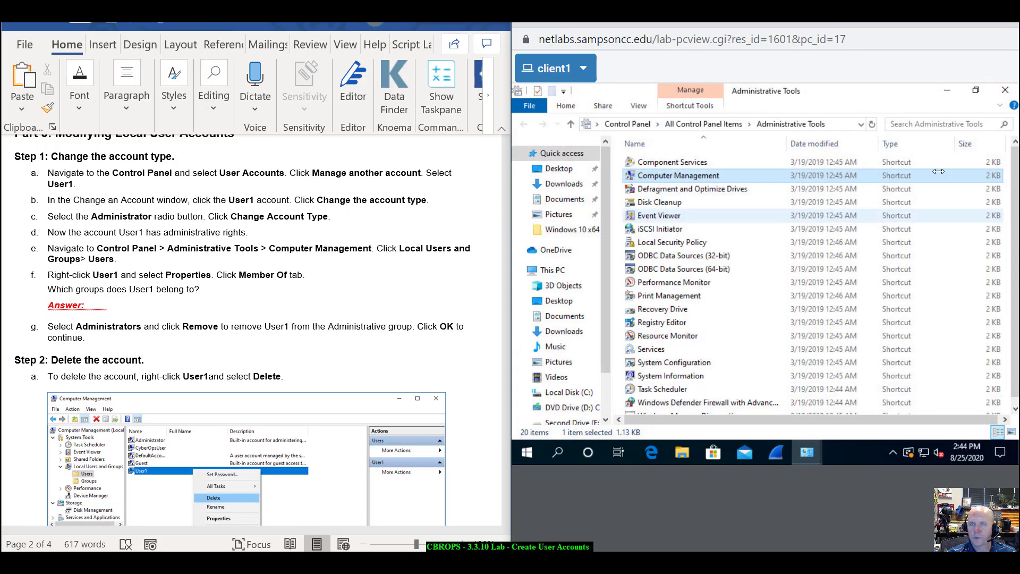
{"action": "left_click", "coordinate": [627, 124]}
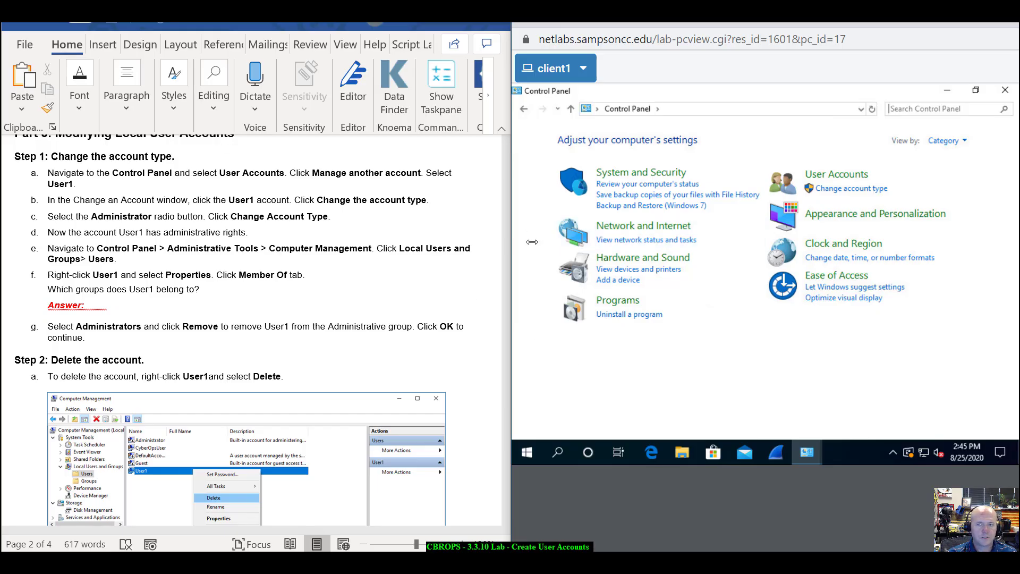
{"action": "left_click", "coordinate": [839, 173]}
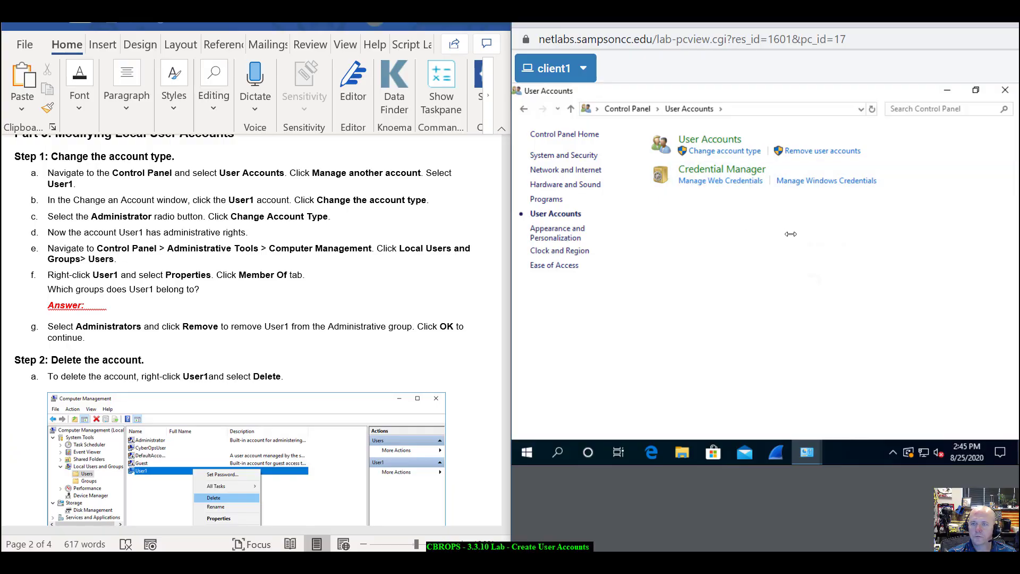
{"action": "left_click", "coordinate": [715, 140]}
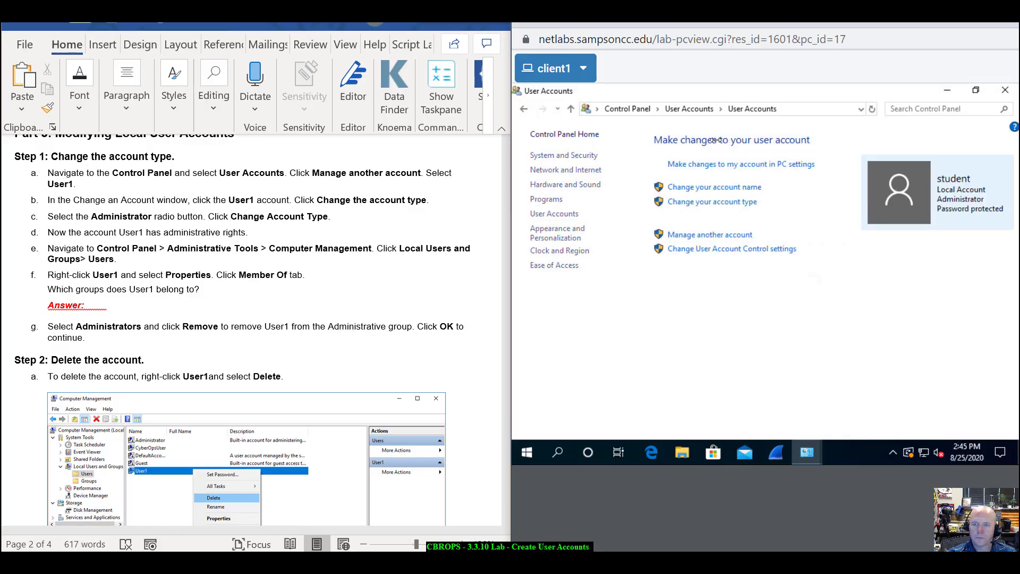
{"action": "left_click", "coordinate": [721, 235]}
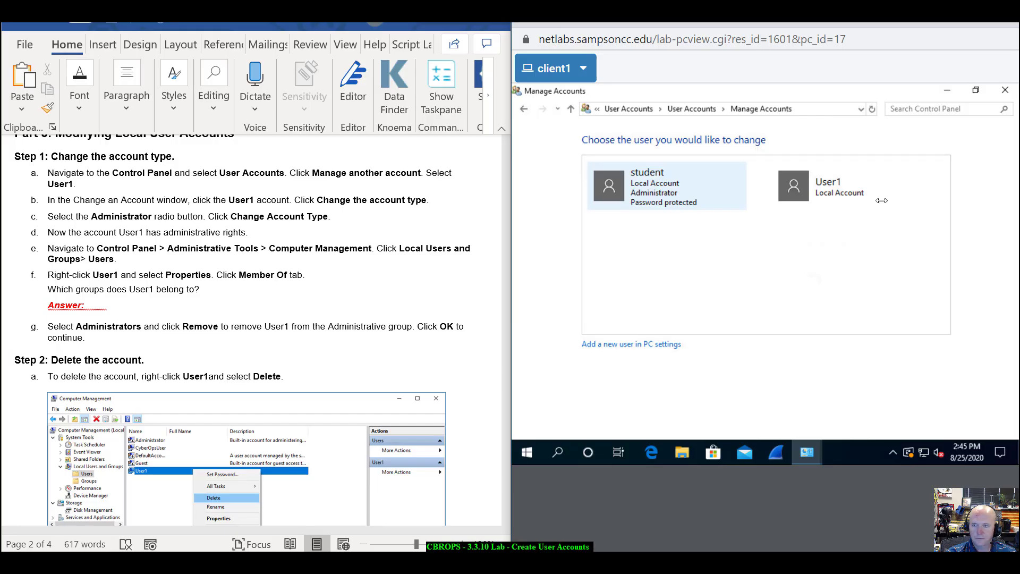
{"action": "left_click", "coordinate": [827, 190]}
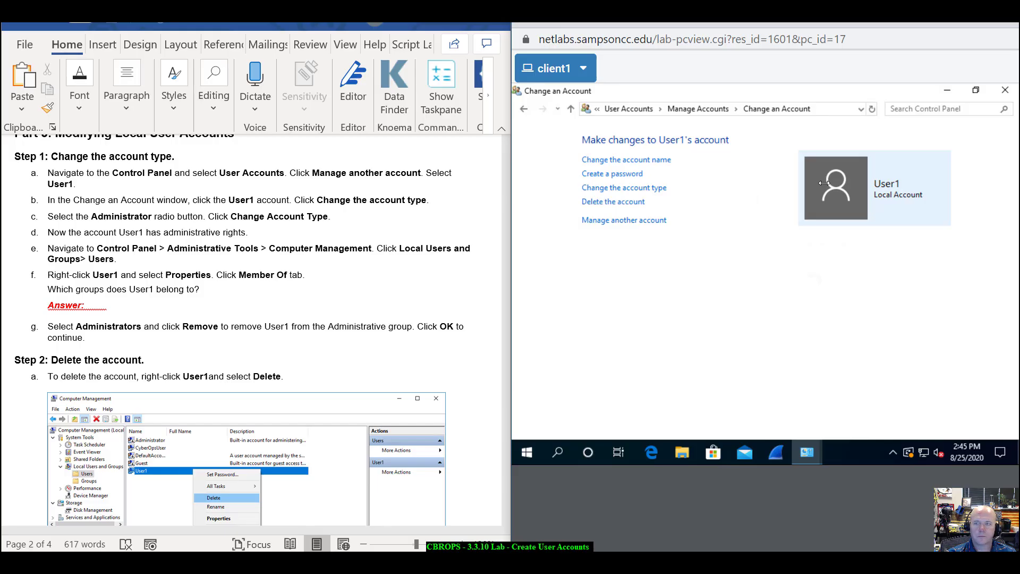
- Change User1's account type from Standard to Administrator
{"action": "left_click", "coordinate": [596, 190]}
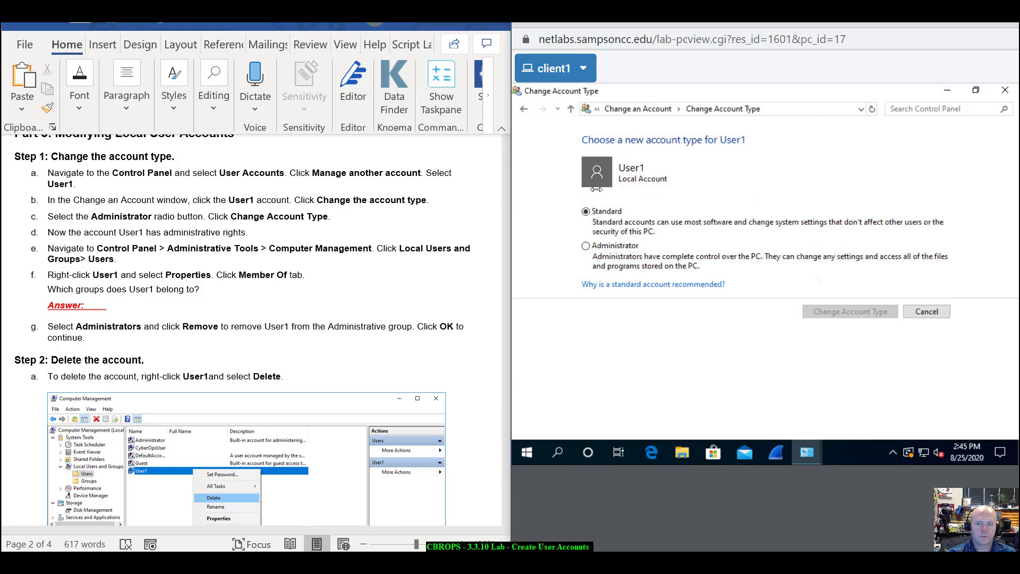
{"action": "left_click", "coordinate": [585, 245]}
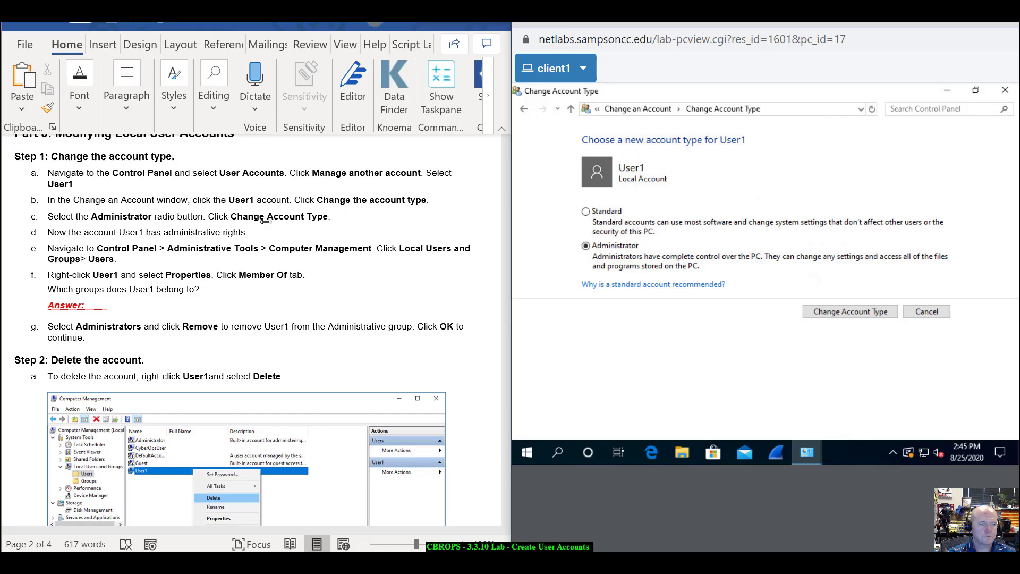
{"action": "left_click", "coordinate": [857, 312]}
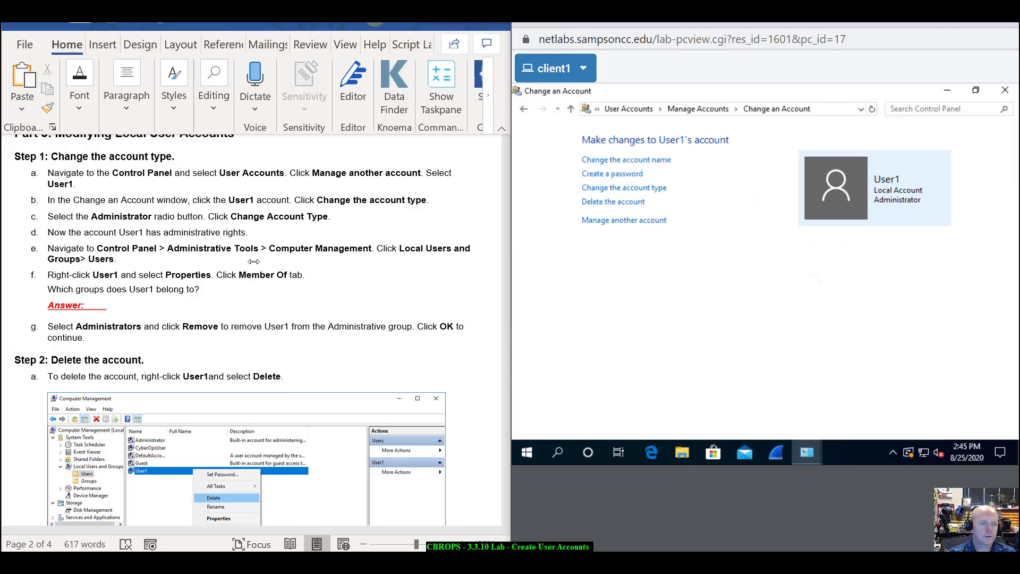
{"action": "scroll", "coordinate": [253, 261], "scroll_direction": "down", "scroll_amount": 1}
{"action": "scroll", "coordinate": [253, 261], "scroll_direction": "down", "scroll_amount": 1}
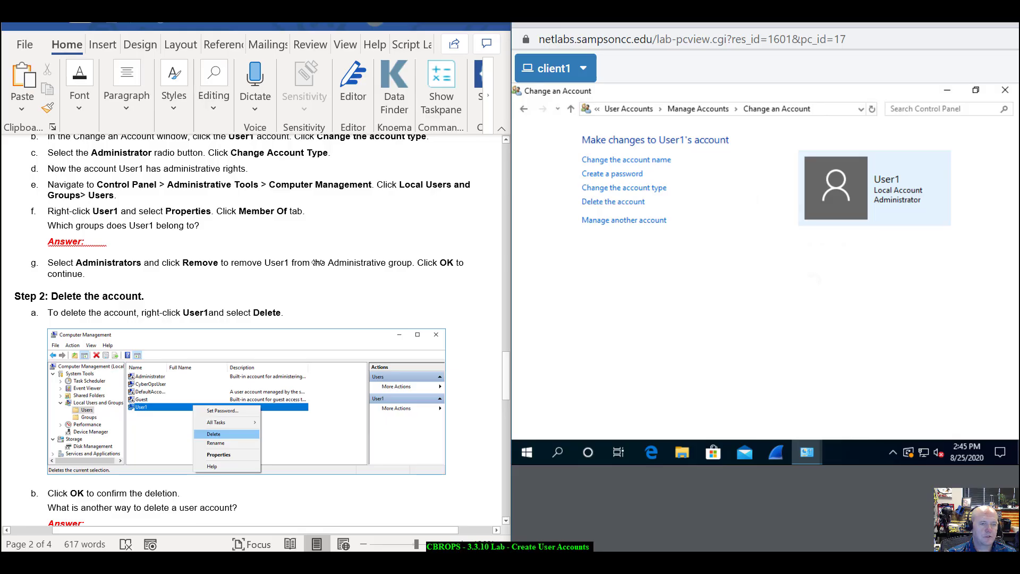
{"action": "scroll", "coordinate": [317, 262], "scroll_direction": "down", "scroll_amount": 1}
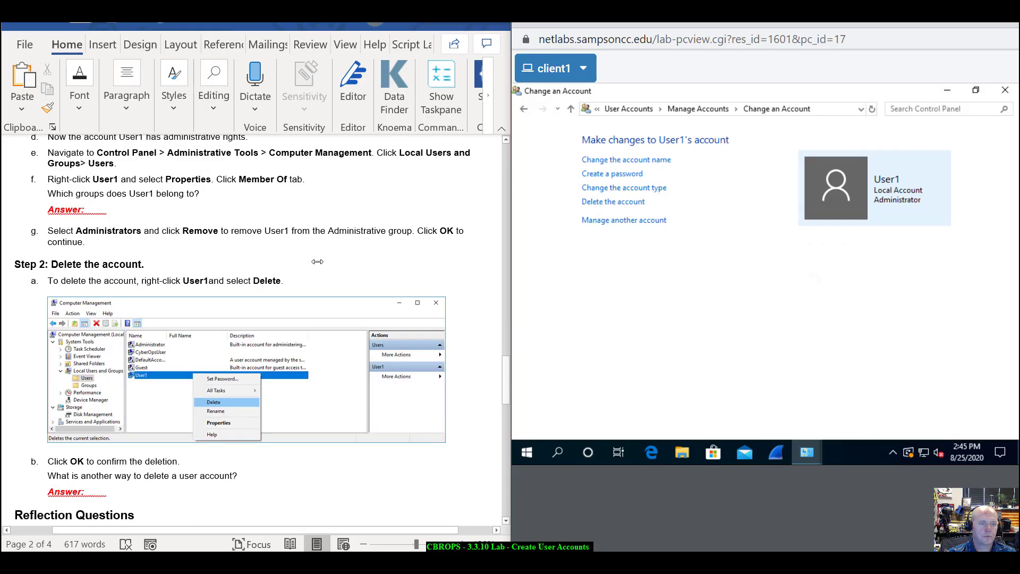
- Return to the Control Panel home and set View by to Small icons
{"action": "left_click", "coordinate": [524, 108]}
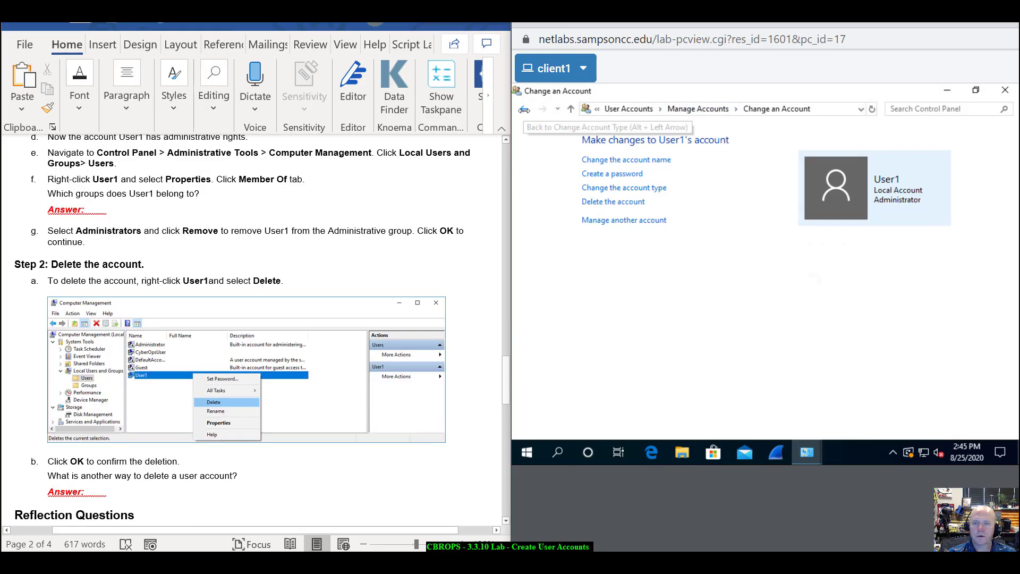
{"action": "left_click", "coordinate": [524, 109]}
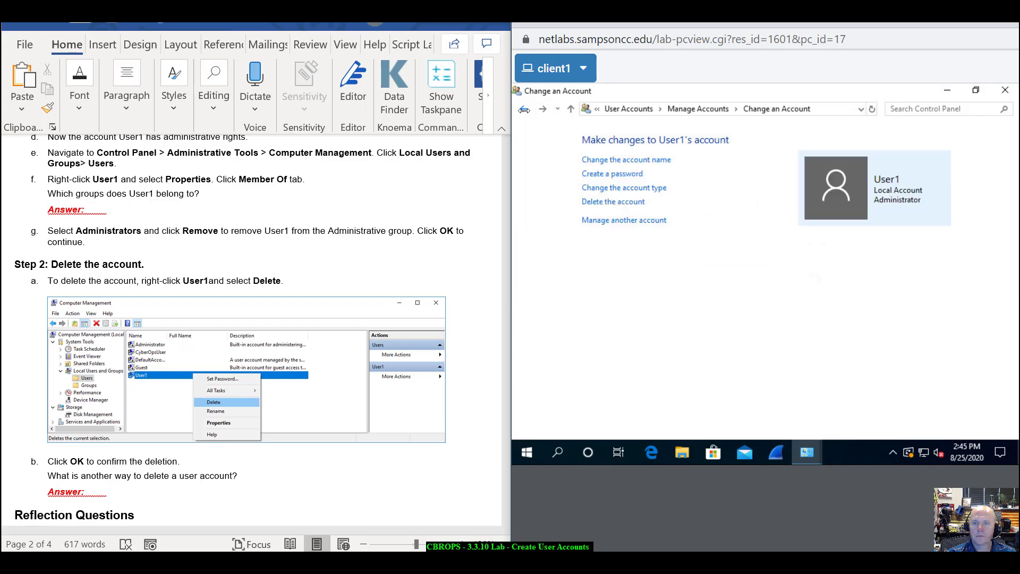
{"action": "left_click", "coordinate": [524, 109]}
{"action": "left_click", "coordinate": [524, 109]}
{"action": "left_click", "coordinate": [524, 109]}
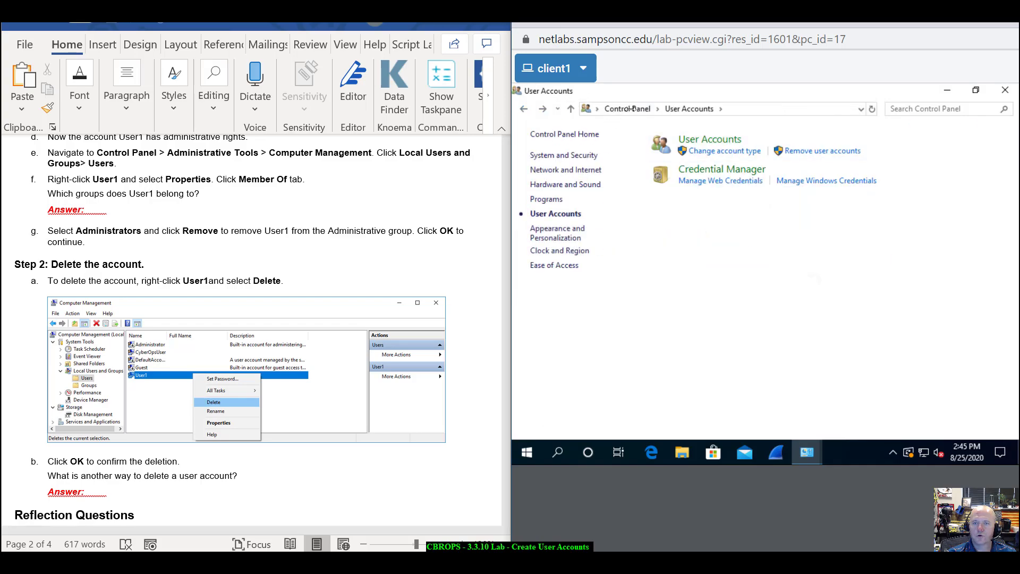
{"action": "left_click", "coordinate": [525, 109]}
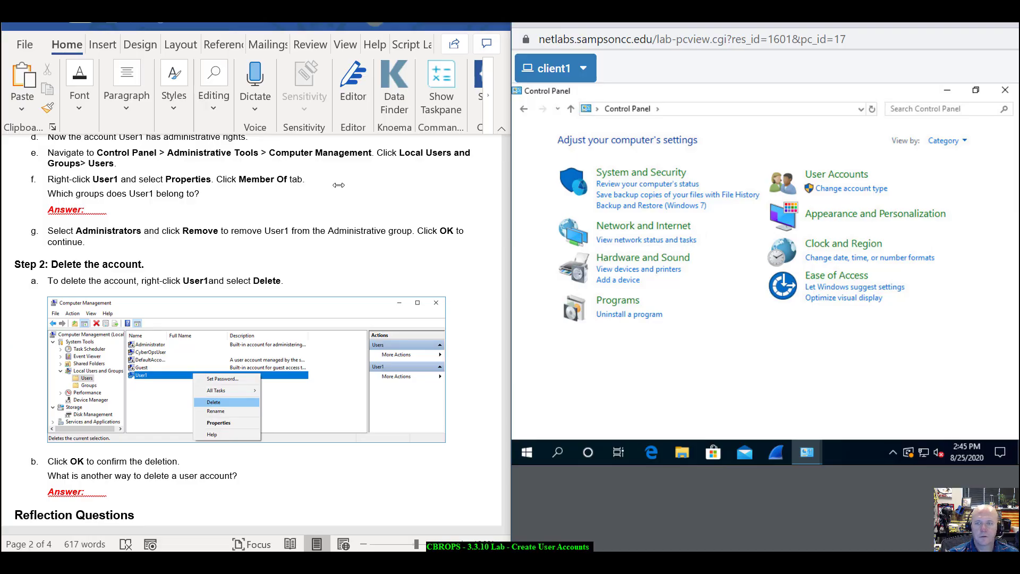
{"action": "left_click", "coordinate": [944, 140]}
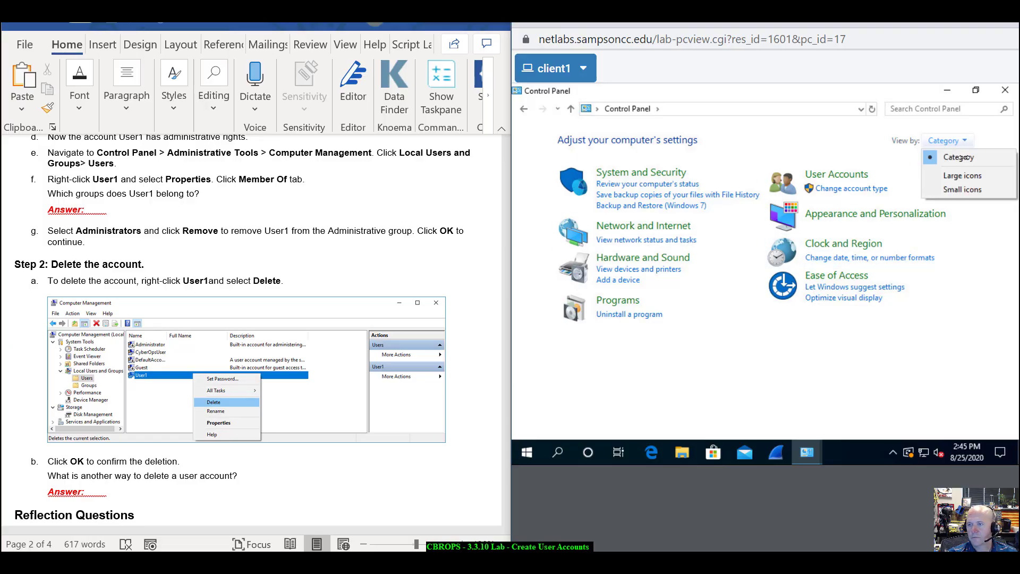
{"action": "left_click", "coordinate": [965, 188]}
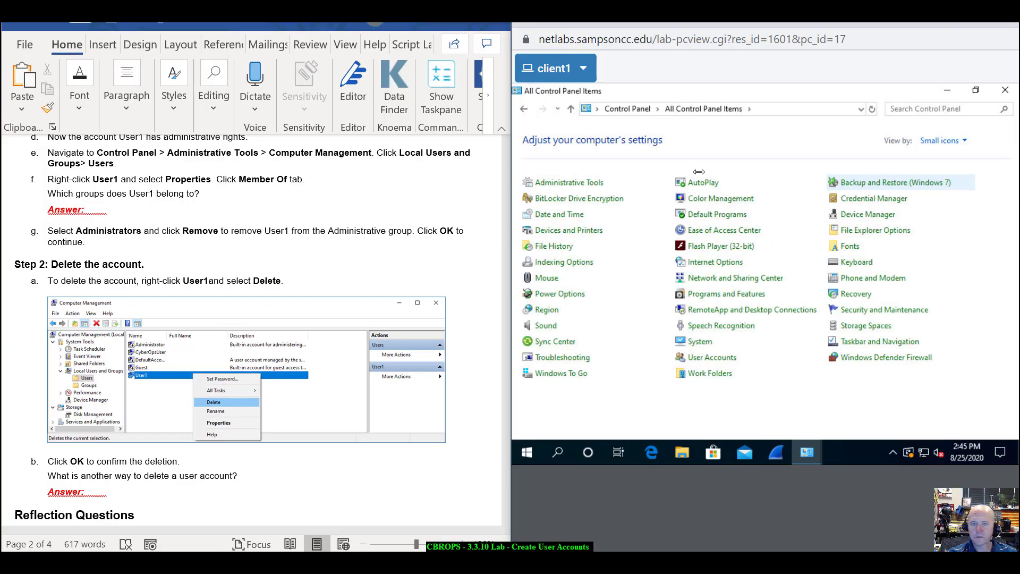
- Open Computer Management from Administrative Tools and list the local Users folder
{"action": "left_click", "coordinate": [571, 183]}
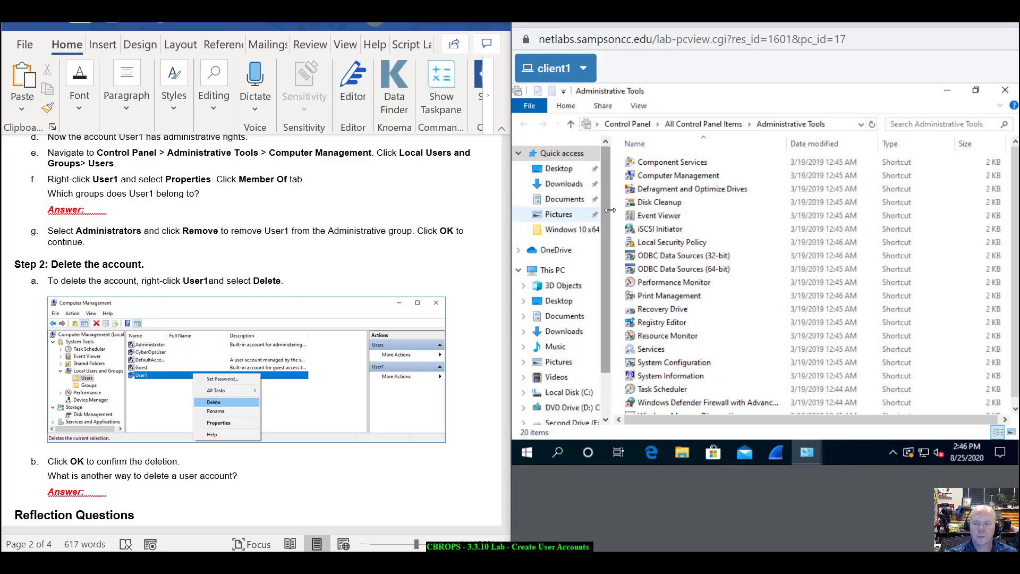
{"action": "left_click", "coordinate": [670, 175]}
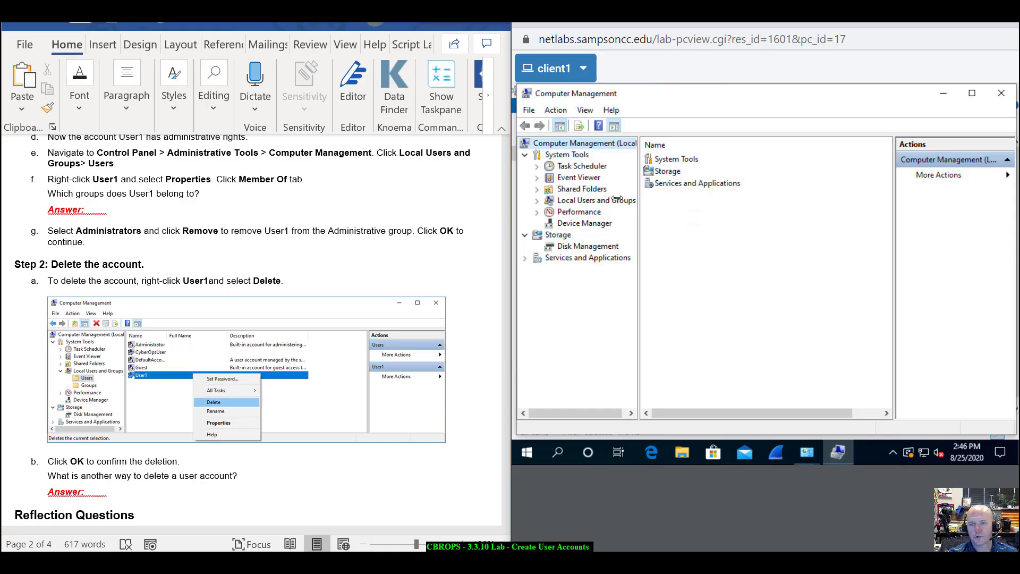
{"action": "left_click", "coordinate": [617, 199]}
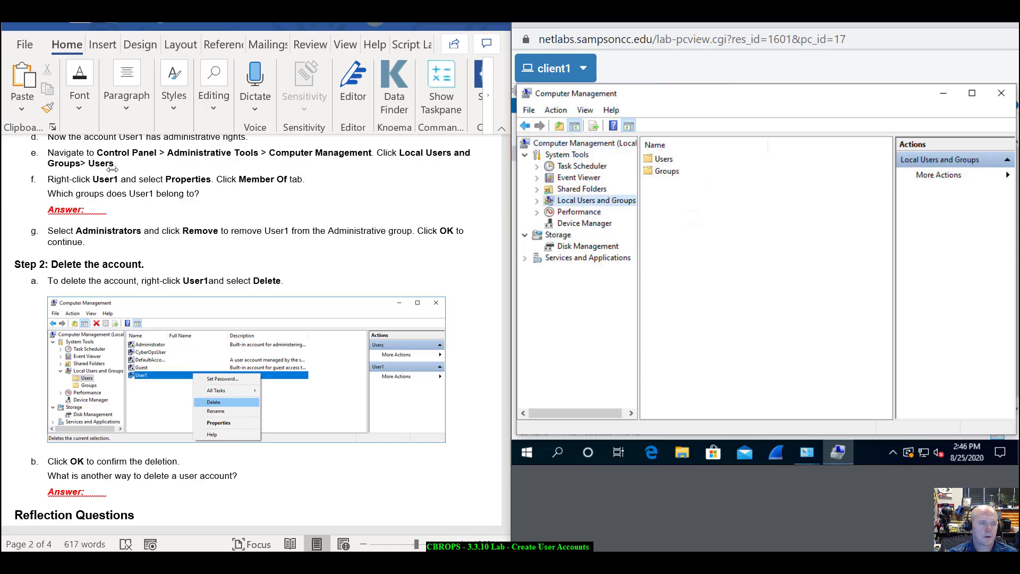
{"action": "left_click", "coordinate": [538, 201]}
{"action": "left_click", "coordinate": [565, 212]}
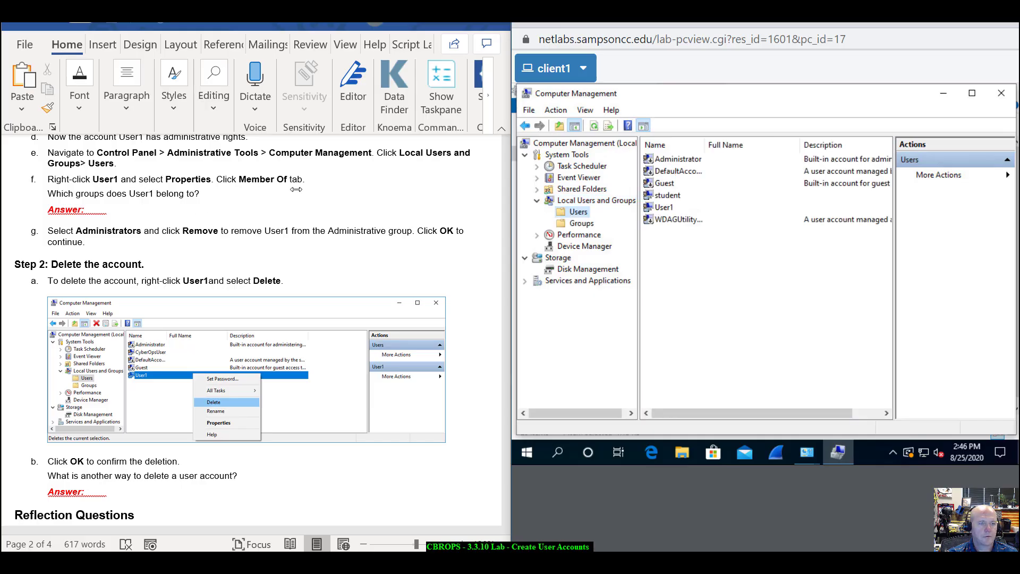
- Remove User1 from the Administrators group in its Member Of properties and confirm with OK
{"action": "left_click", "coordinate": [661, 207]}
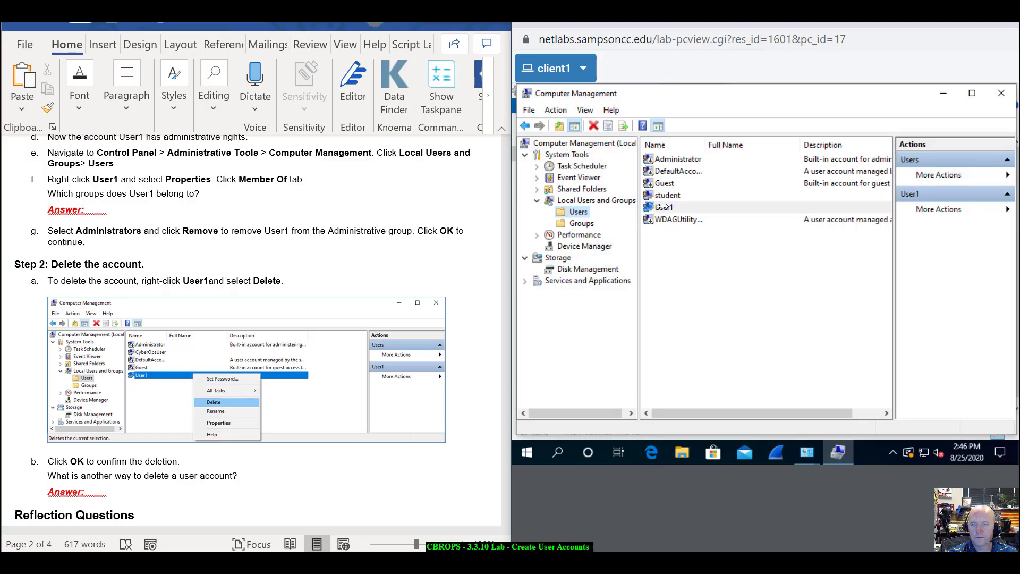
{"action": "right_click", "coordinate": [661, 207]}
{"action": "left_click", "coordinate": [705, 281]}
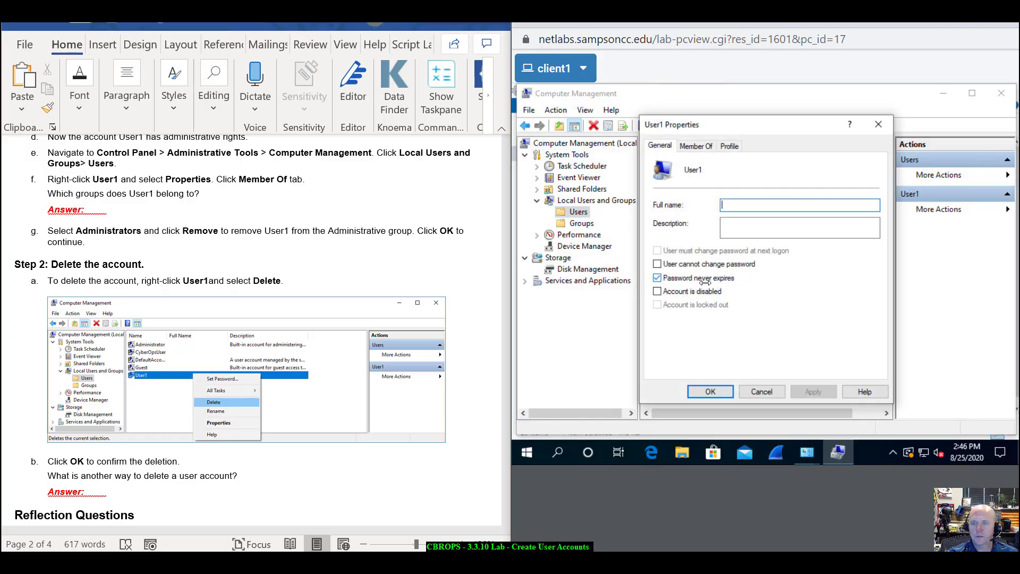
{"action": "left_click", "coordinate": [695, 146]}
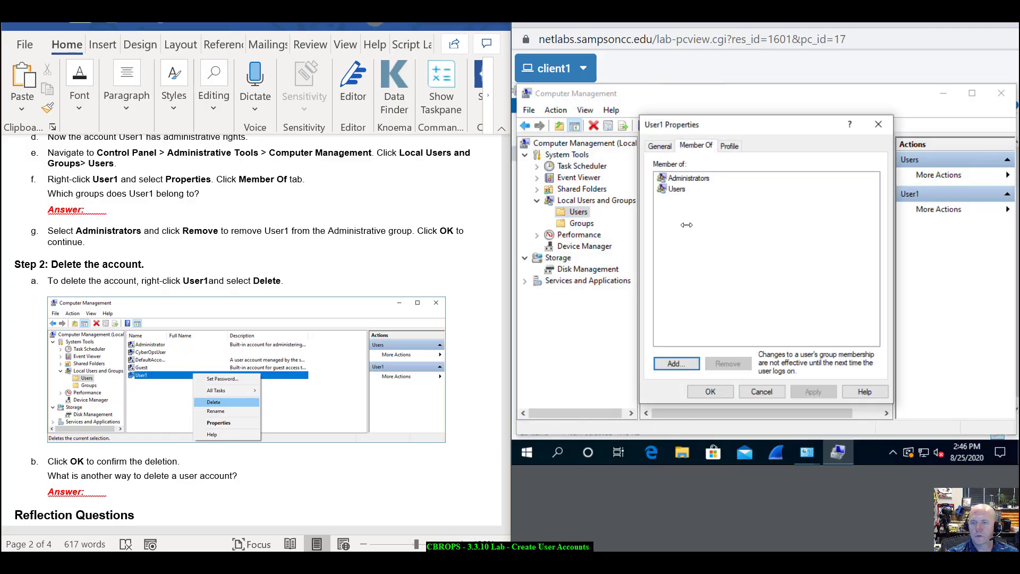
{"action": "left_click", "coordinate": [685, 178]}
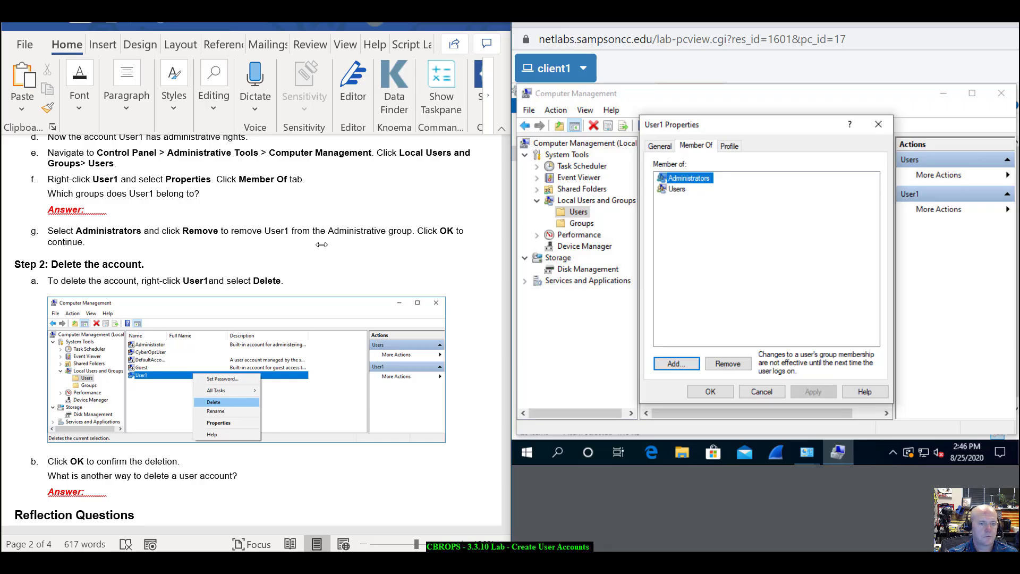
{"action": "left_click", "coordinate": [736, 363]}
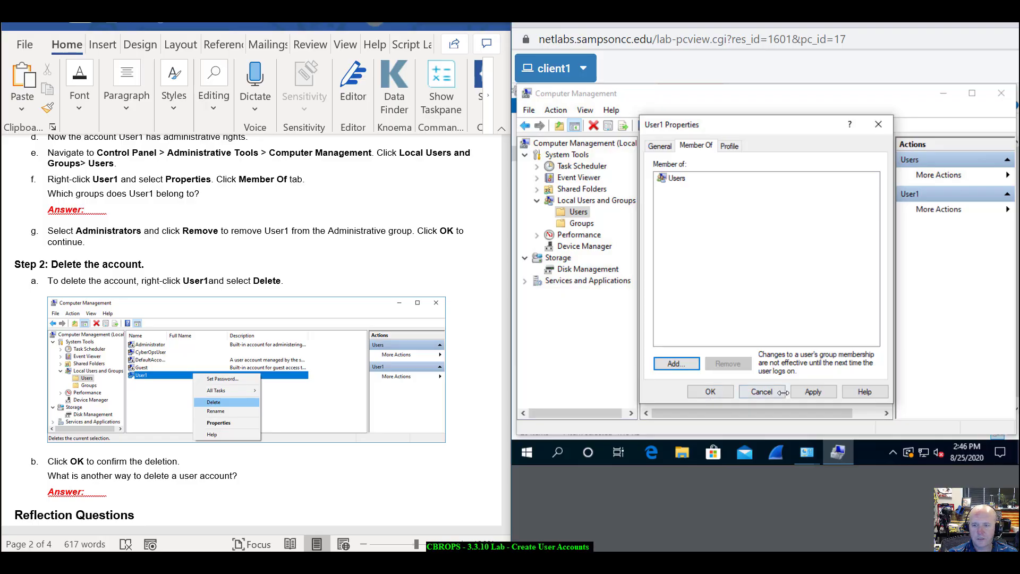
{"action": "left_click", "coordinate": [717, 393]}
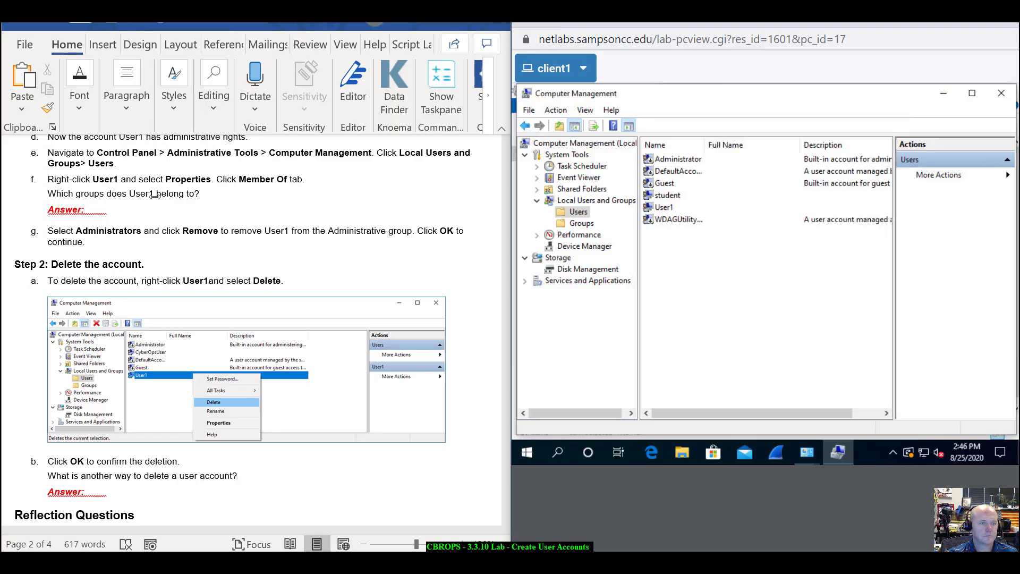
- Delete the User1 account from Computer Management's local Users list, confirming the deletion
{"action": "scroll", "coordinate": [181, 213], "scroll_direction": "down", "scroll_amount": 3}
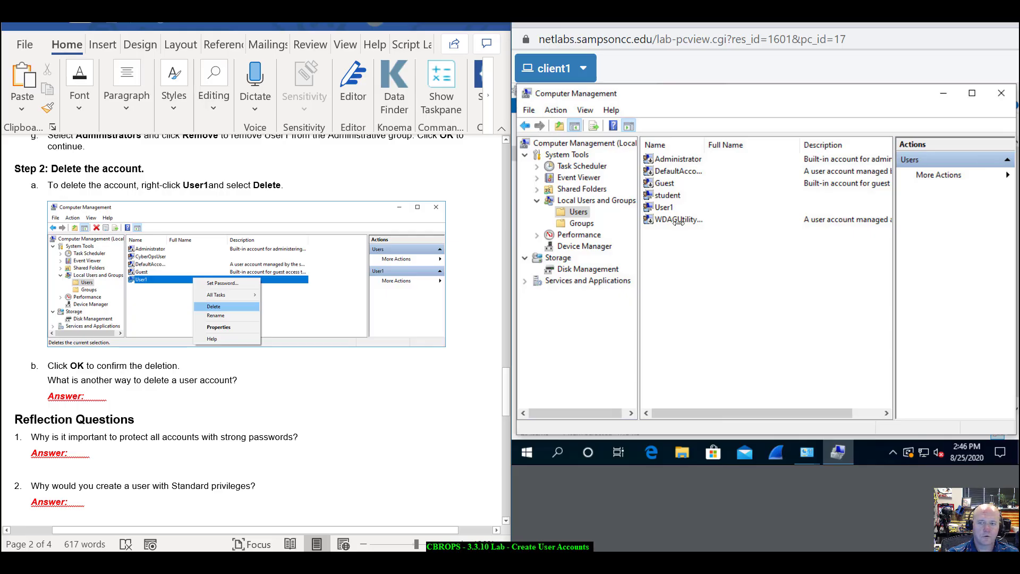
{"action": "right_click", "coordinate": [667, 208]}
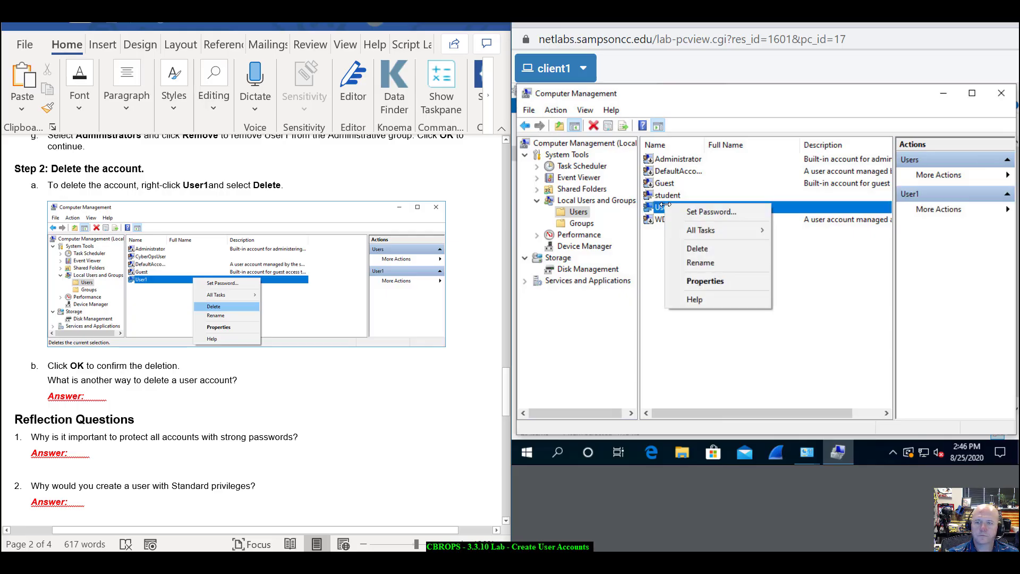
{"action": "left_click", "coordinate": [693, 248]}
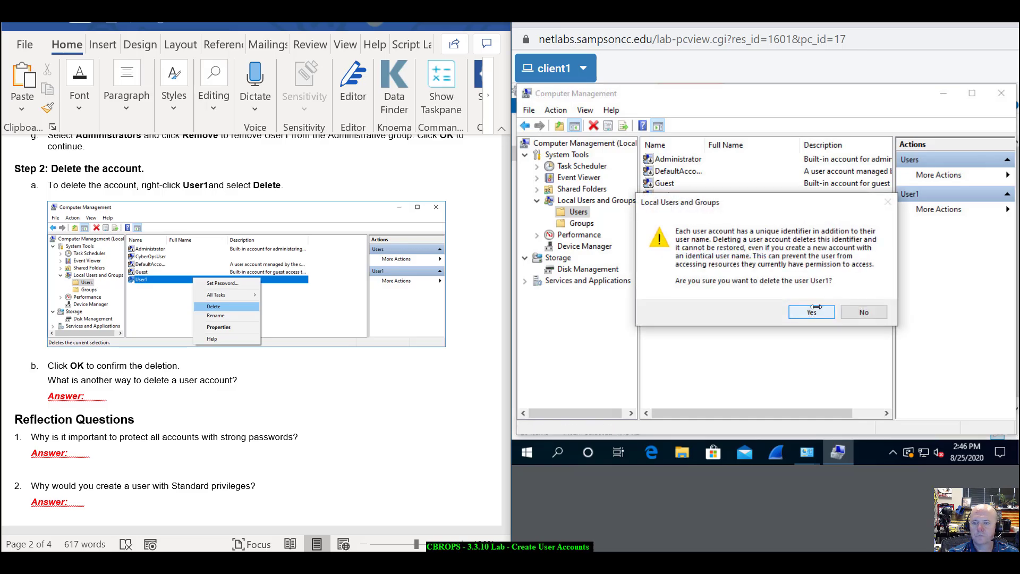
{"action": "left_click", "coordinate": [812, 307]}
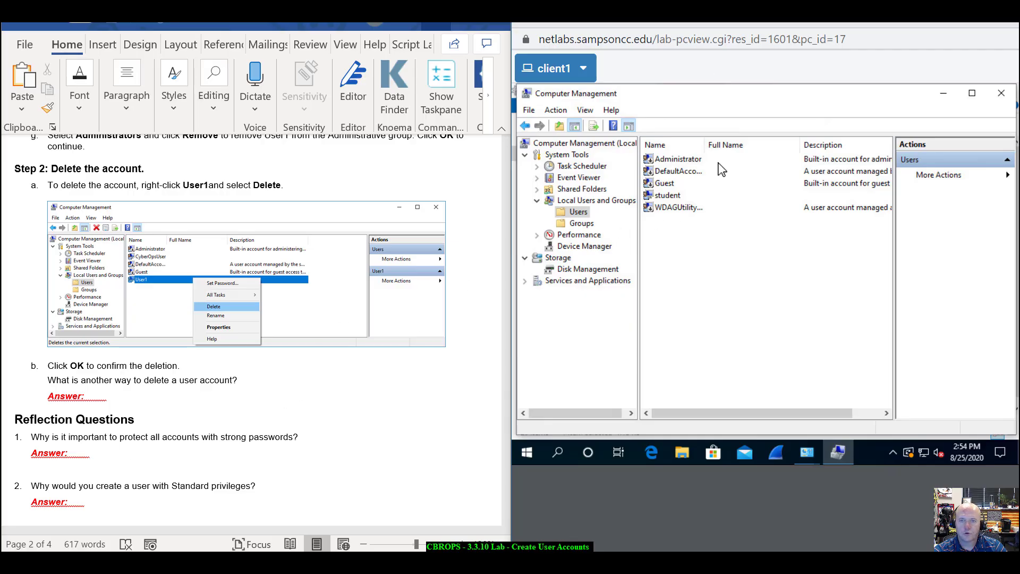
{"action": "scroll", "coordinate": [276, 416], "scroll_direction": "down", "scroll_amount": 2}
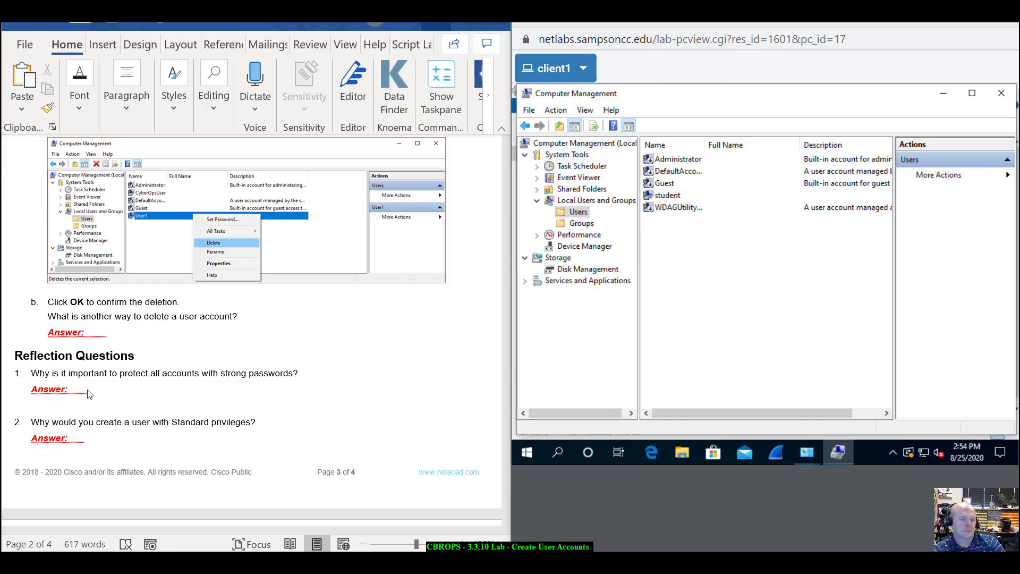
{"action": "scroll", "coordinate": [88, 394], "scroll_direction": "down", "scroll_amount": 2}
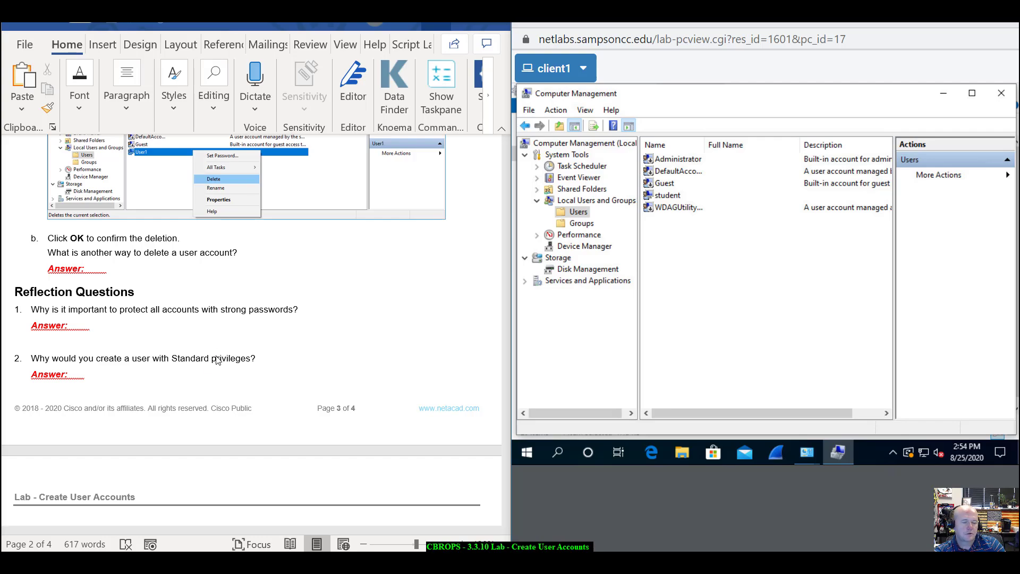
{"action": "scroll", "coordinate": [217, 360], "scroll_direction": "down", "scroll_amount": 1}
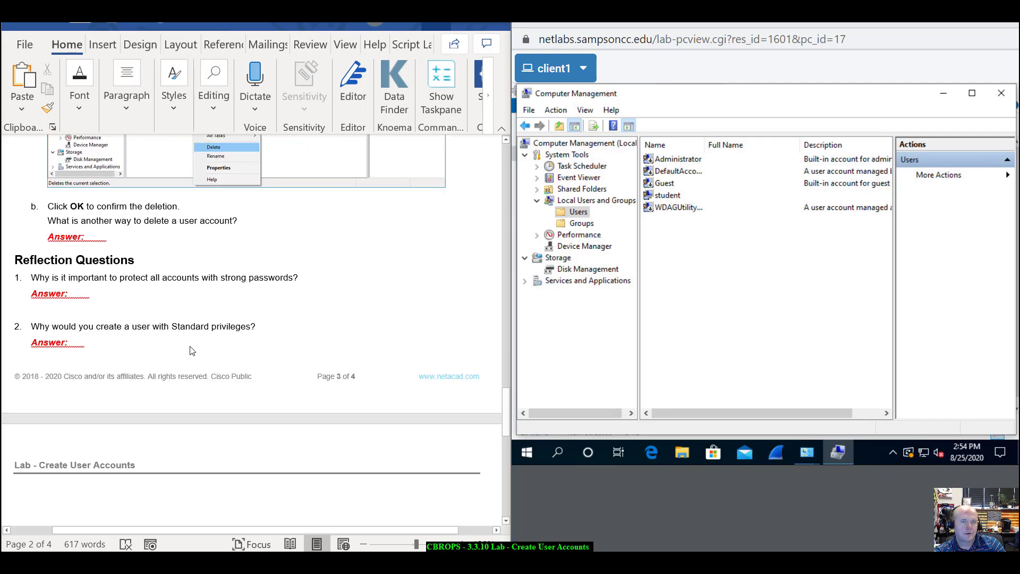
{"action": "scroll", "coordinate": [202, 337], "scroll_direction": "down", "scroll_amount": 8}
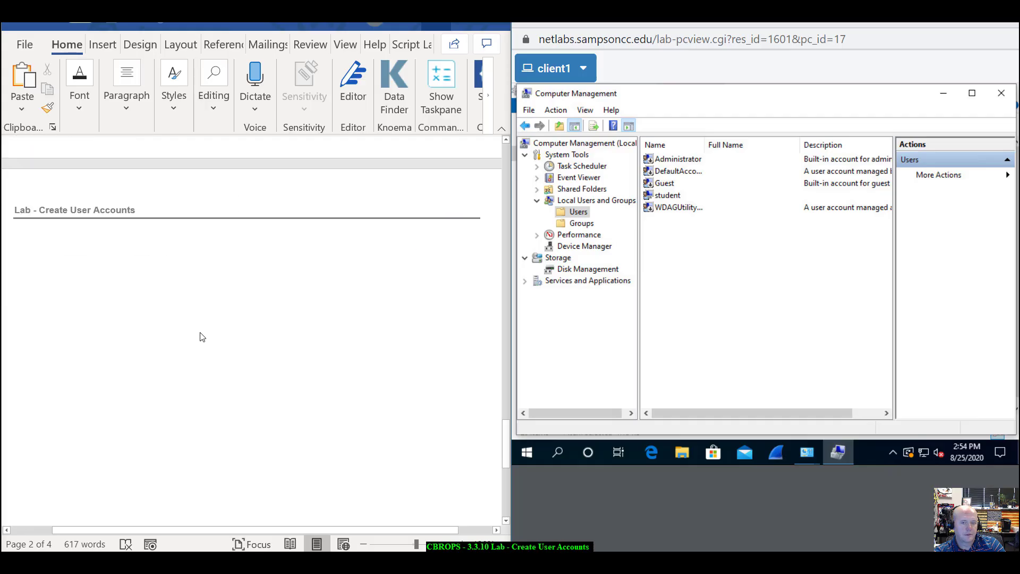
{"action": "scroll", "coordinate": [201, 336], "scroll_direction": "up", "scroll_amount": 10}
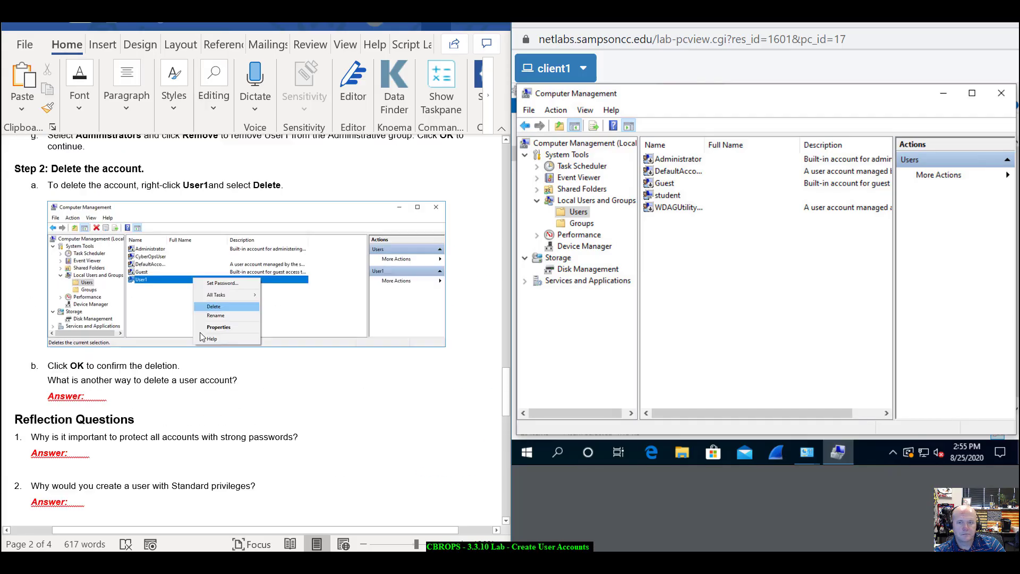